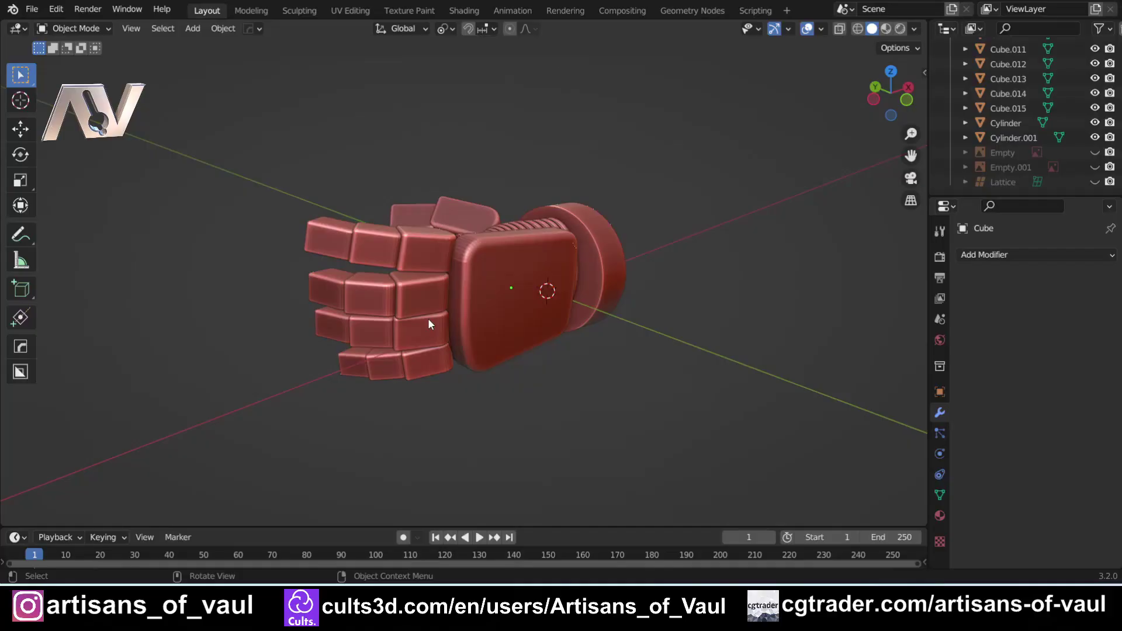
Search the add-ons in the preferences for "mach" and expand the MACHIN3tools entry.
{"action": "left_click", "coordinate": [57, 9]}
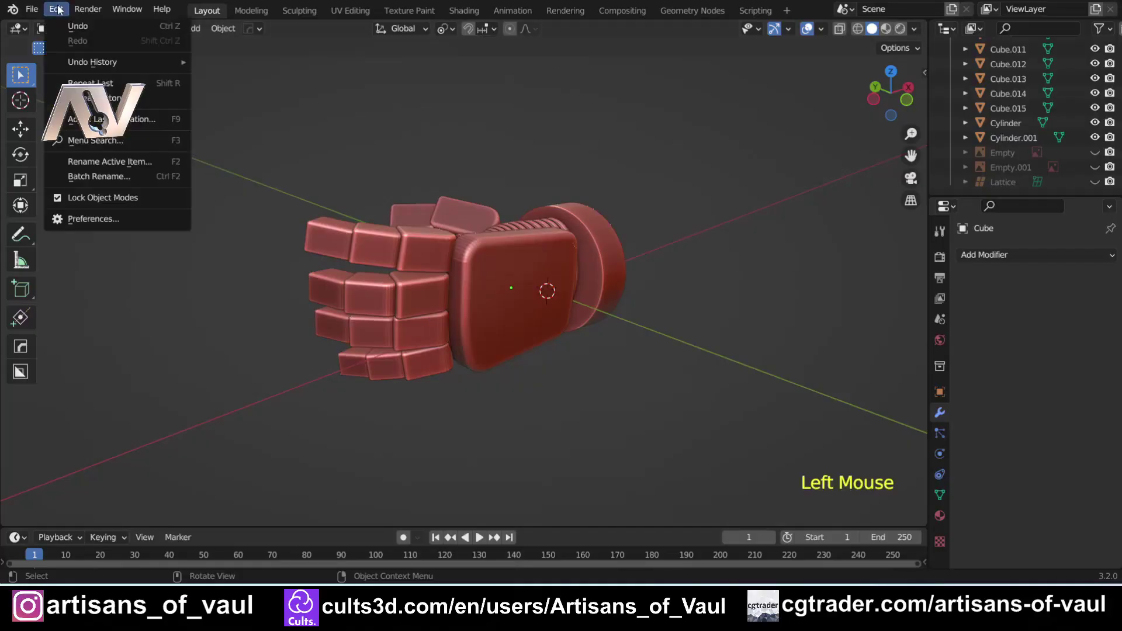
{"action": "left_click", "coordinate": [88, 219]}
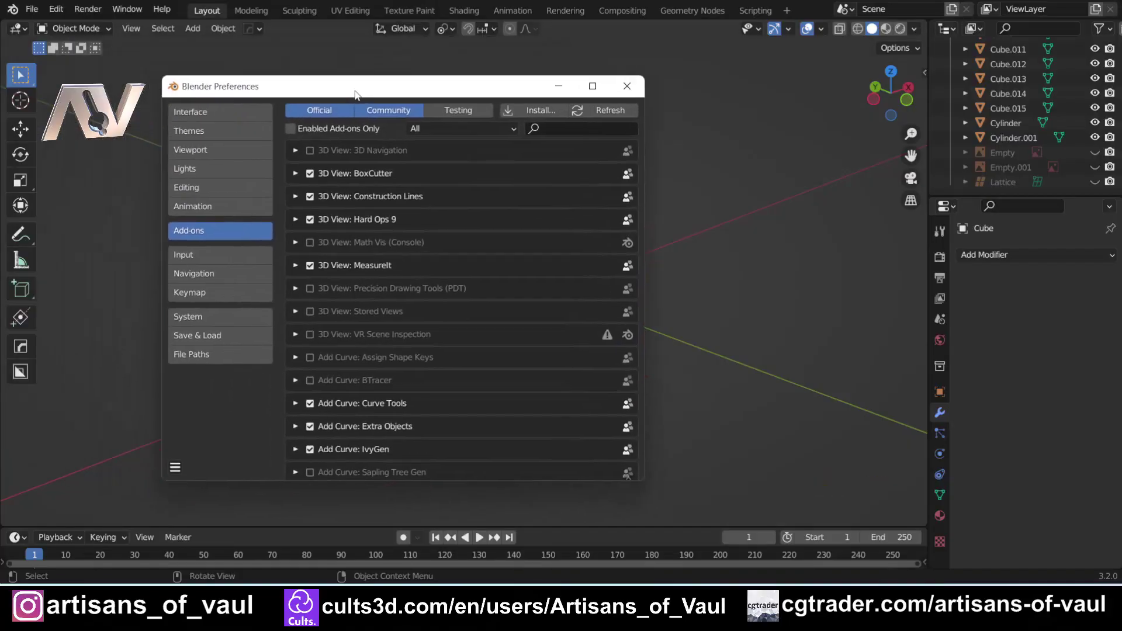
{"action": "left_click", "coordinate": [689, 148]}
{"action": "type", "text": "mach"}
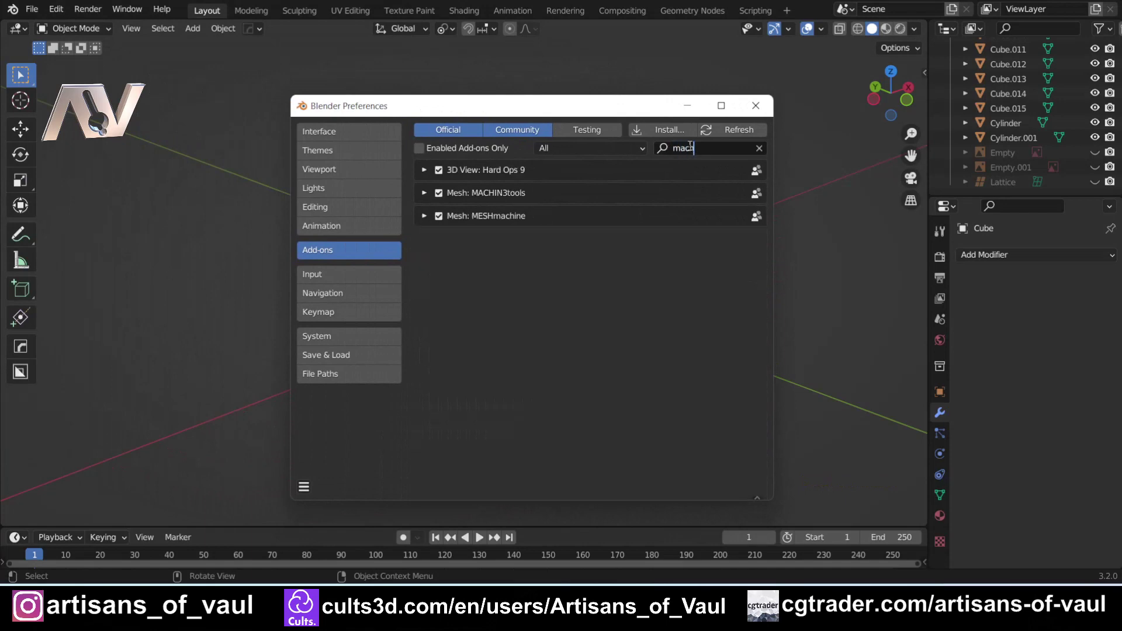
{"action": "left_click", "coordinate": [425, 193]}
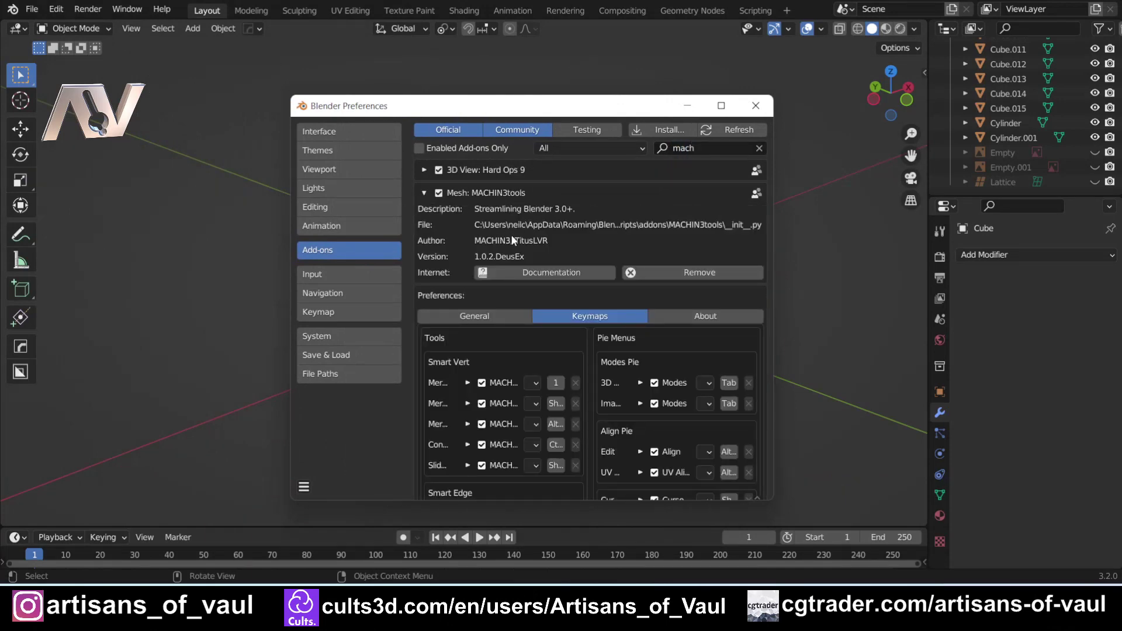
Examine the General settings of the MACHIN3tools add-on, including its activated tools, and close the preferences.
{"action": "left_click", "coordinate": [549, 273]}
{"action": "left_click", "coordinate": [493, 316]}
{"action": "scroll", "coordinate": [498, 316], "scroll_direction": "down", "scroll_amount": 5}
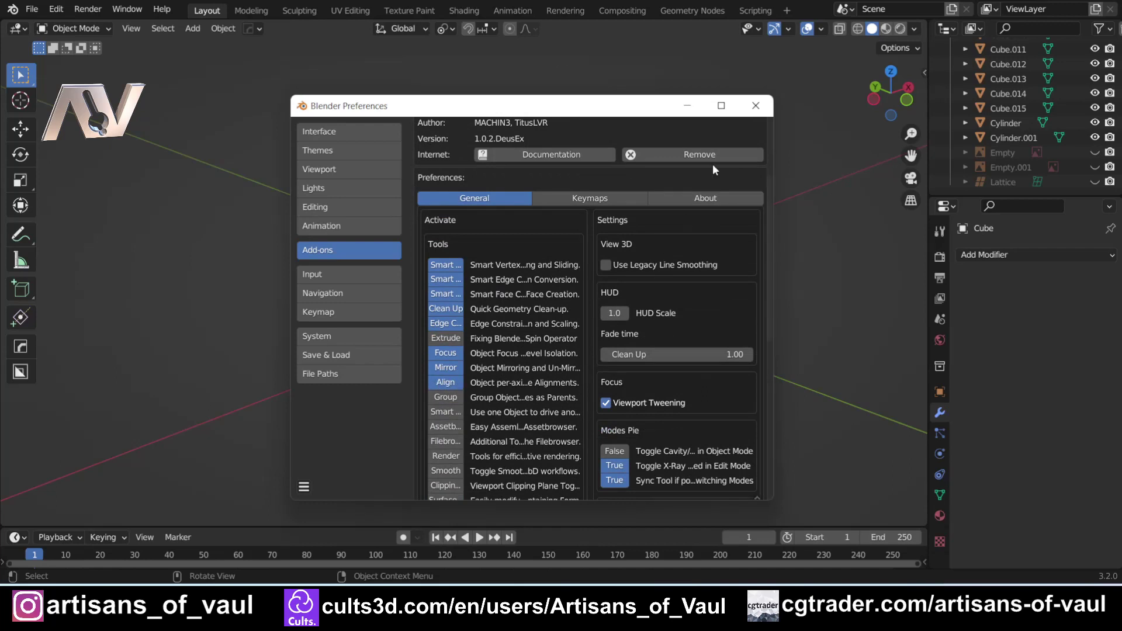
{"action": "left_click", "coordinate": [755, 105]}
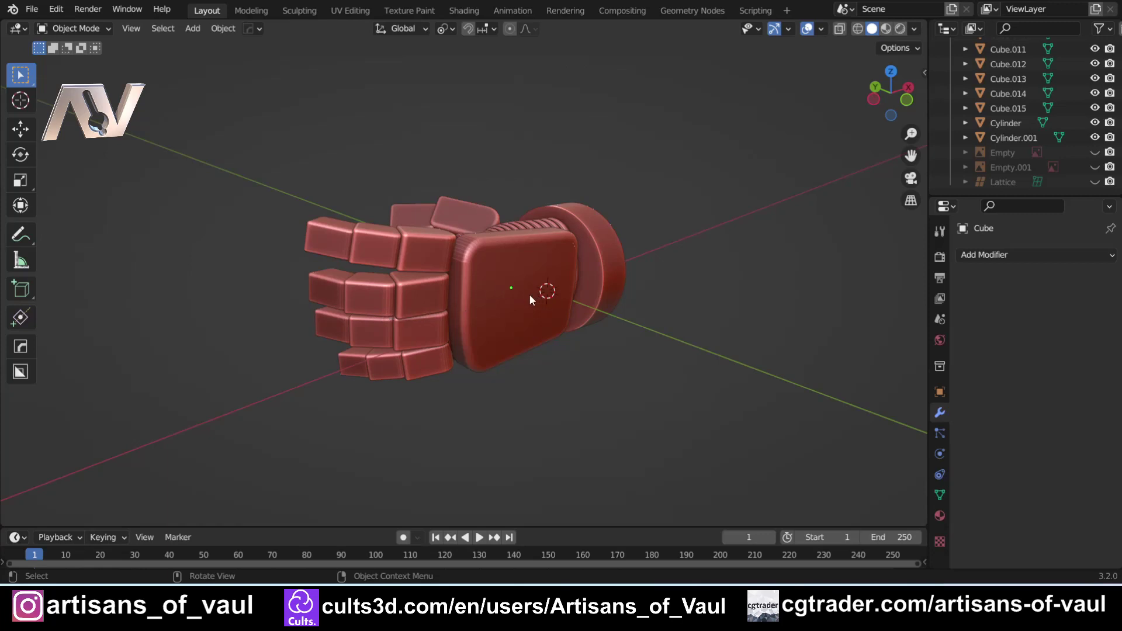
{"action": "middle_click_drag", "start_coordinate": [529, 294], "coordinate": [93, 299]}
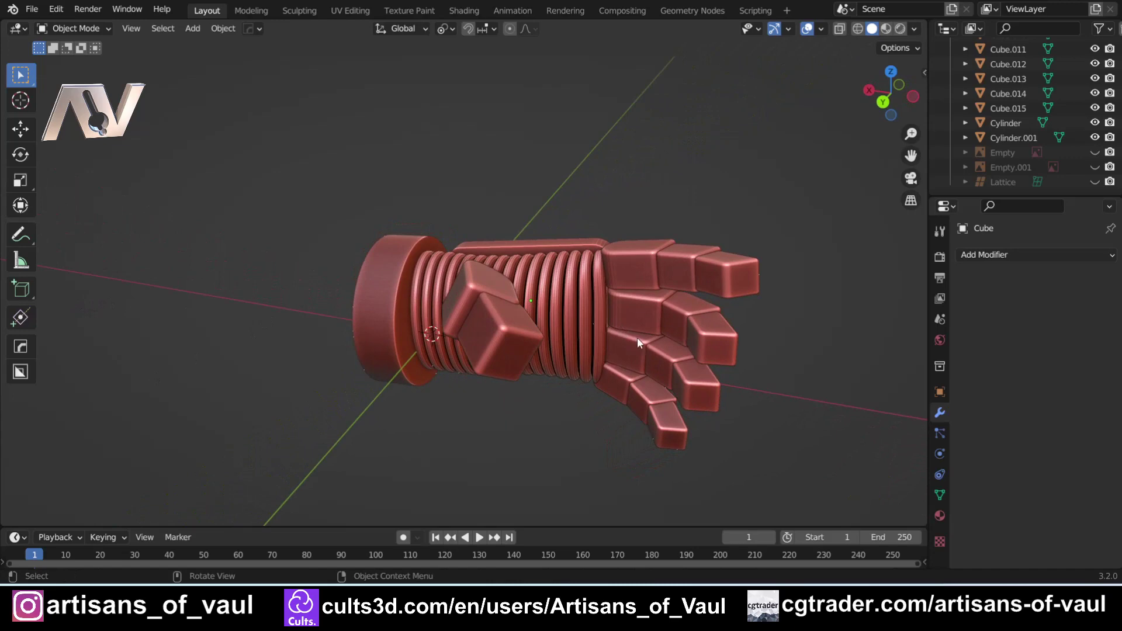
{"action": "middle_click_drag", "start_coordinate": [642, 337], "coordinate": [553, 341], "text": "shift"}
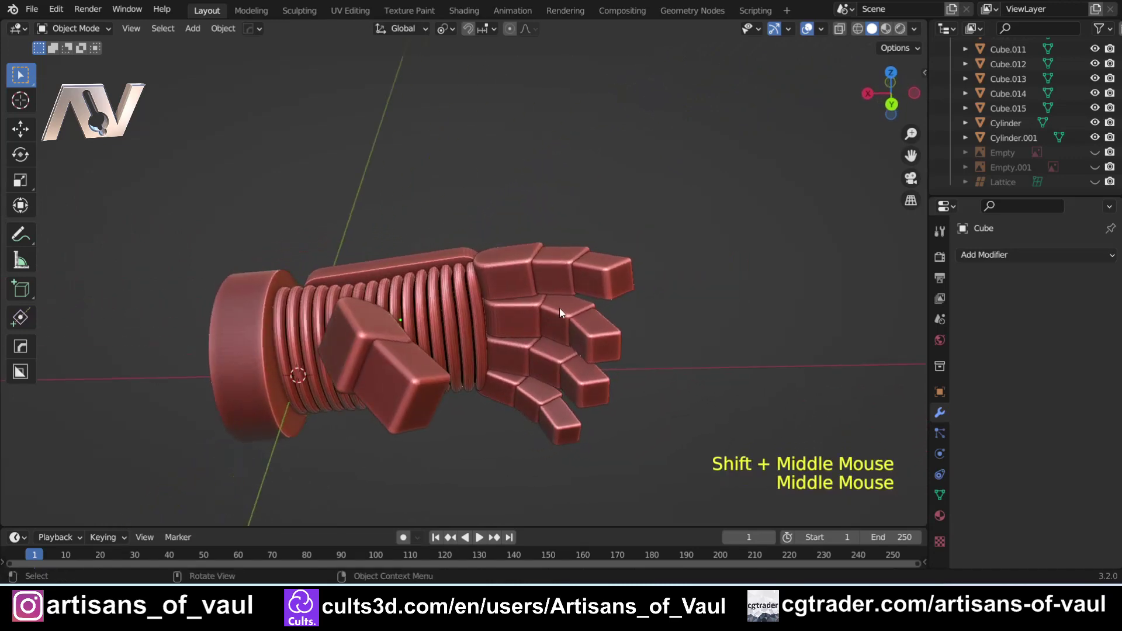
{"action": "mouse_move", "coordinate": [605, 310]}
{"action": "middle_mouse_down"}
{"action": "mouse_move", "coordinate": [599, 338]}
{"action": "mouse_move", "coordinate": [384, 319]}
{"action": "mouse_move", "coordinate": [554, 307]}
{"action": "mouse_move", "coordinate": [587, 318]}
{"action": "middle_mouse_up"}
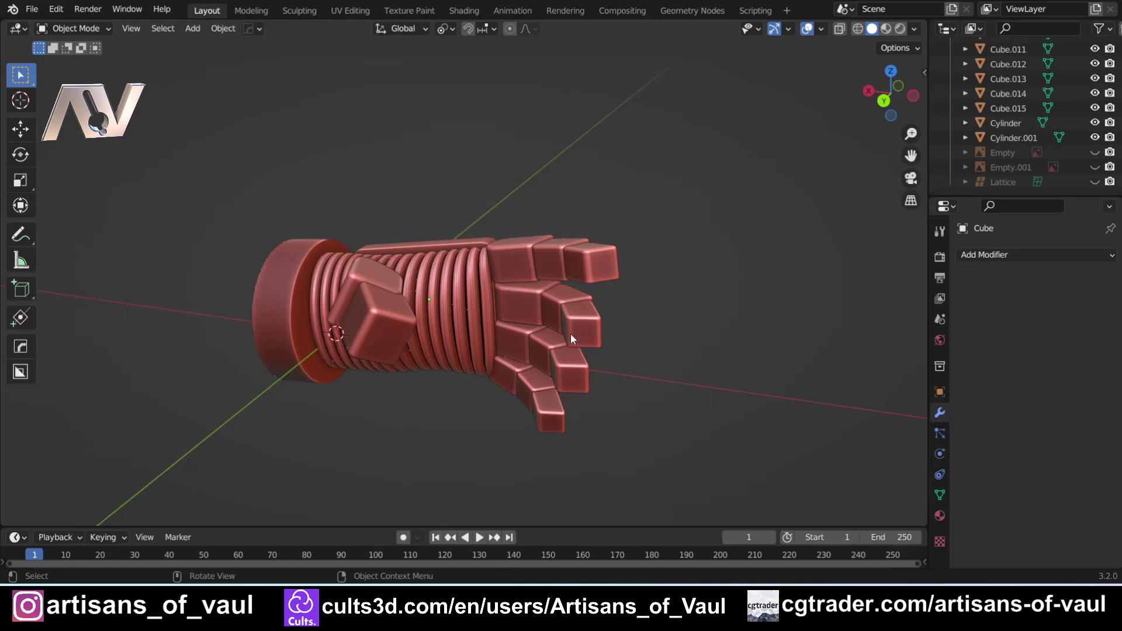
Extract the palm-side face of the uppermost finger's base segment as a separate object with MACHIN3 Smart Face.
{"action": "middle_click_drag", "start_coordinate": [532, 290], "coordinate": [456, 345], "text": "shift"}
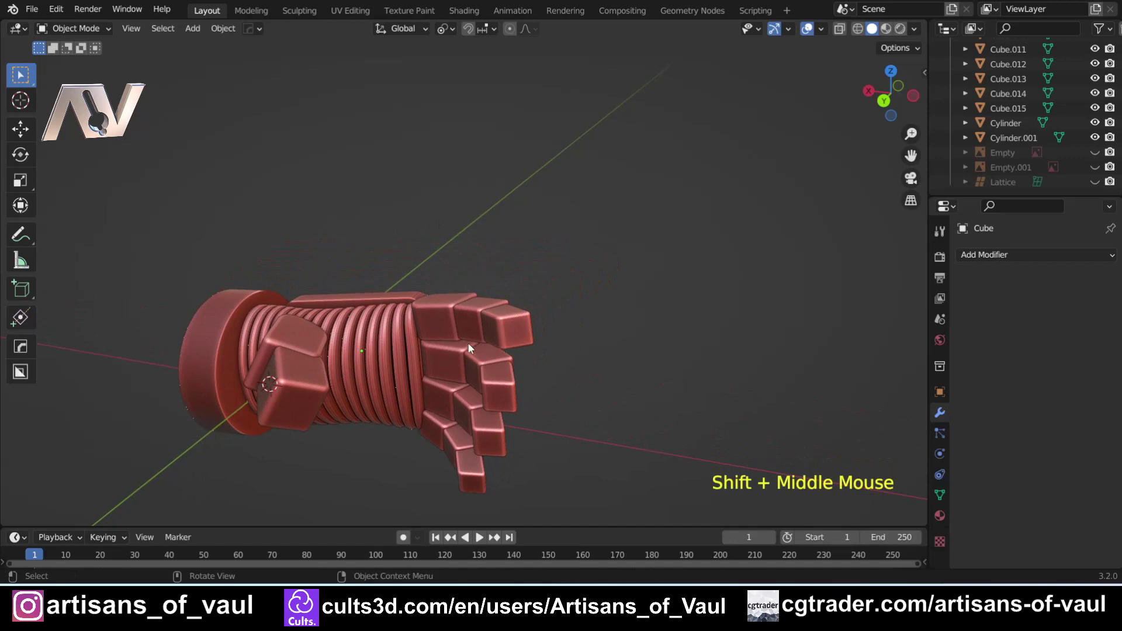
{"action": "scroll", "coordinate": [427, 336], "scroll_direction": "up", "scroll_amount": 5}
{"action": "left_click", "coordinate": [400, 385]}
{"action": "key", "text": "Tab"}
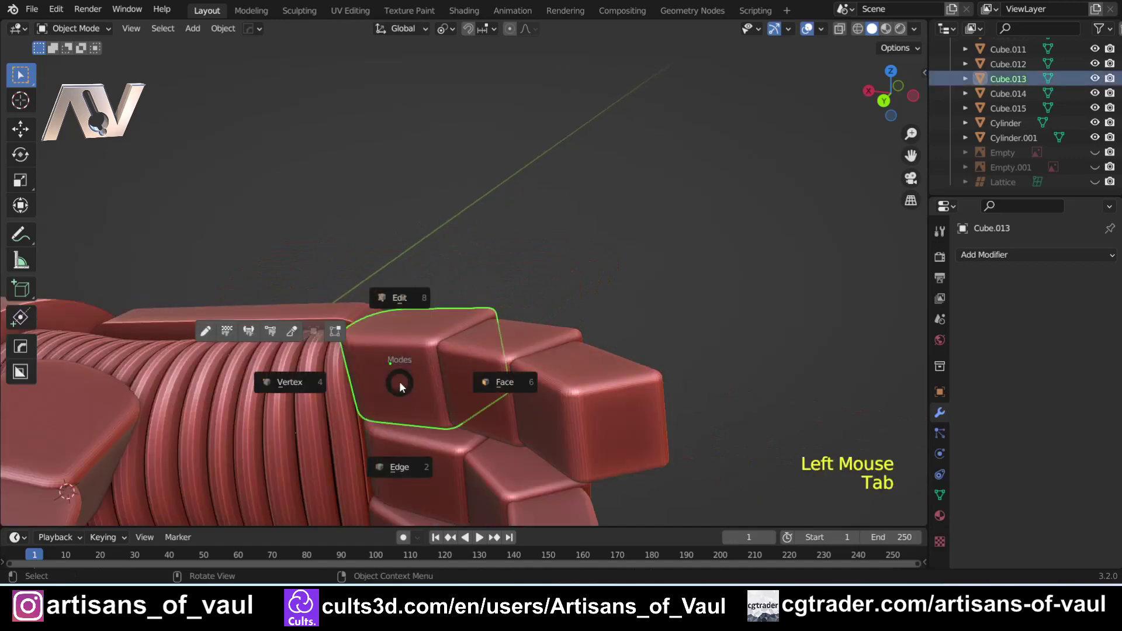
{"action": "left_click", "coordinate": [469, 376]}
{"action": "scroll", "coordinate": [397, 371], "scroll_direction": "up", "scroll_amount": 3}
{"action": "middle_click_drag", "start_coordinate": [398, 371], "coordinate": [447, 295], "text": "shift"}
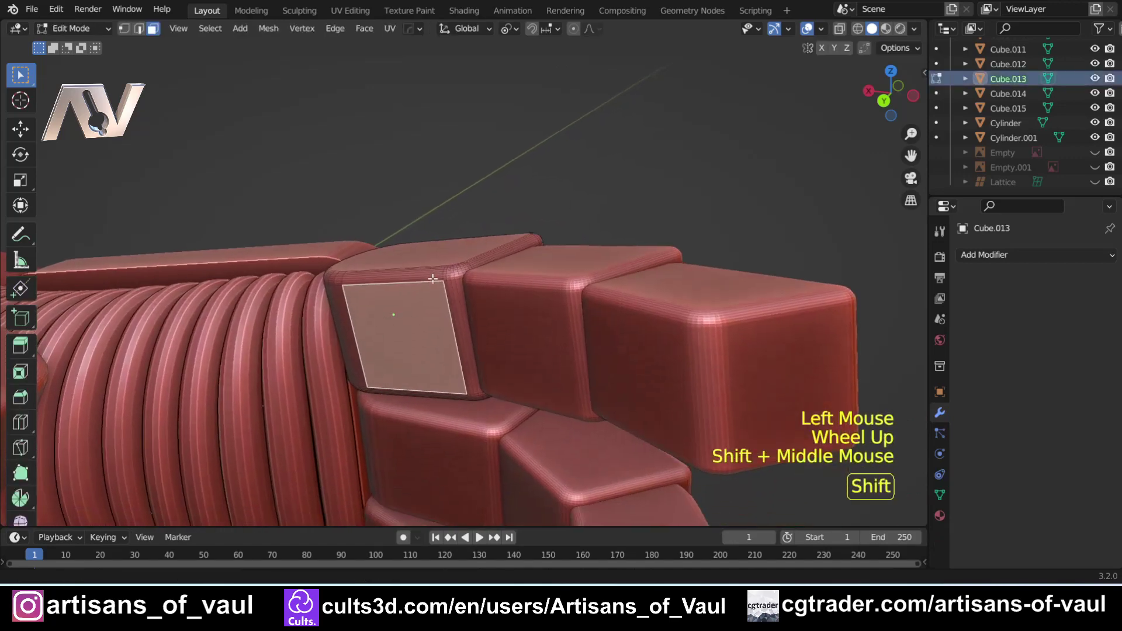
{"action": "key", "text": "4"}
Extrude the extracted palm-side face outward by about 0.053 and return to Object Mode.
{"action": "key", "text": "Tab"}
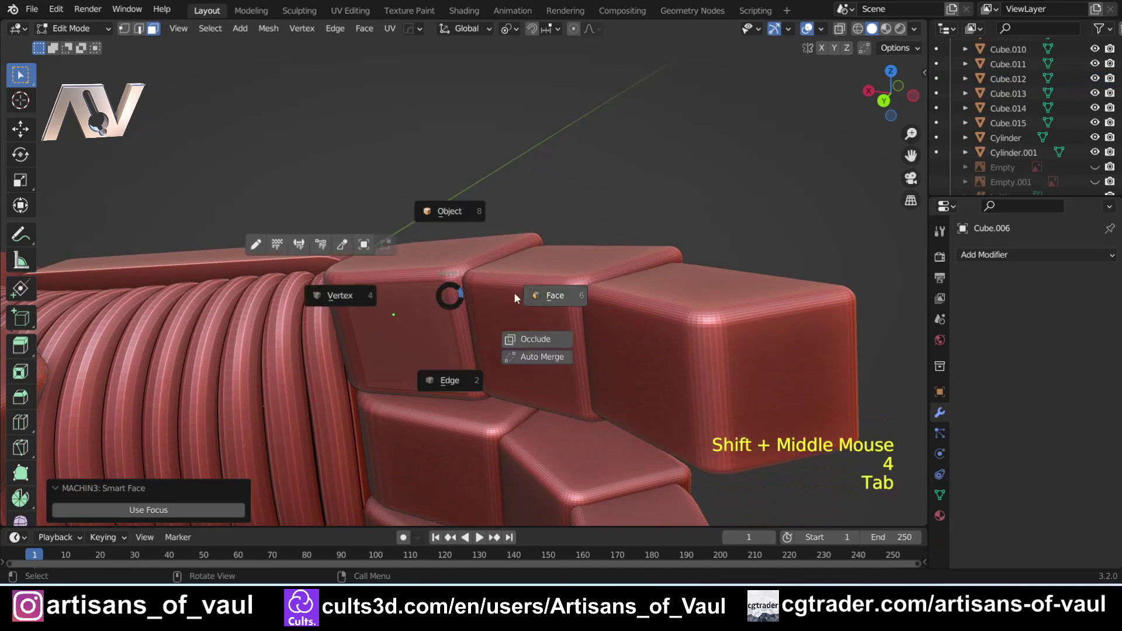
{"action": "left_click", "coordinate": [532, 296]}
{"action": "scroll", "coordinate": [430, 315], "scroll_direction": "up", "scroll_amount": 2}
{"action": "middle_click", "coordinate": [427, 316]}
{"action": "middle_click_drag", "start_coordinate": [427, 316], "coordinate": [456, 331]}
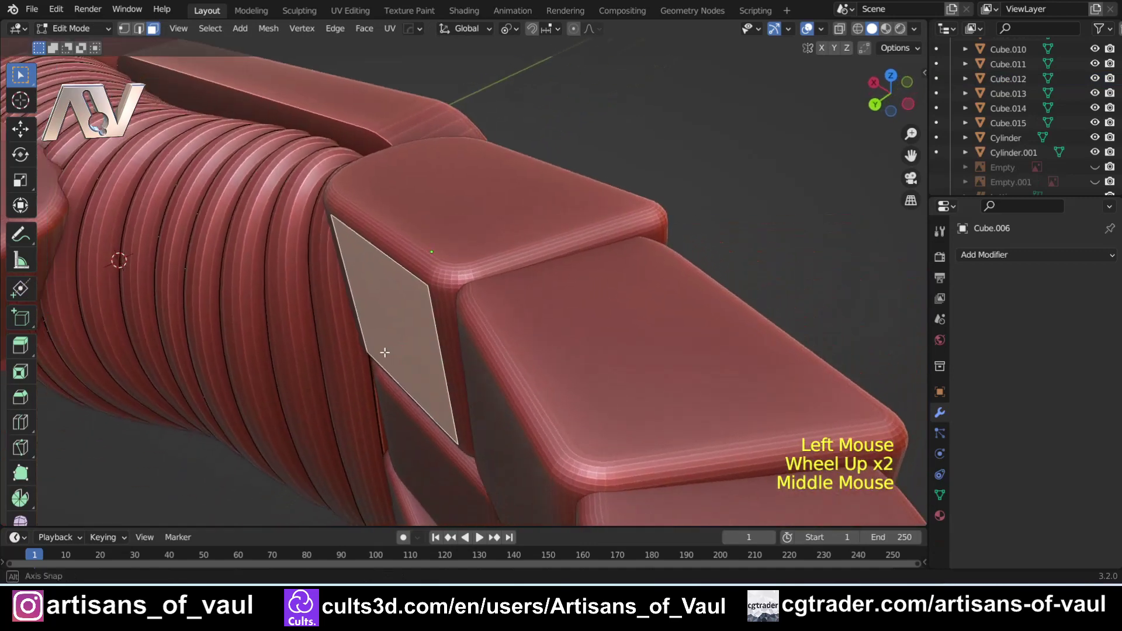
{"action": "key", "text": "e"}
{"action": "left_click", "coordinate": [444, 337]}
{"action": "key", "text": "Tab"}
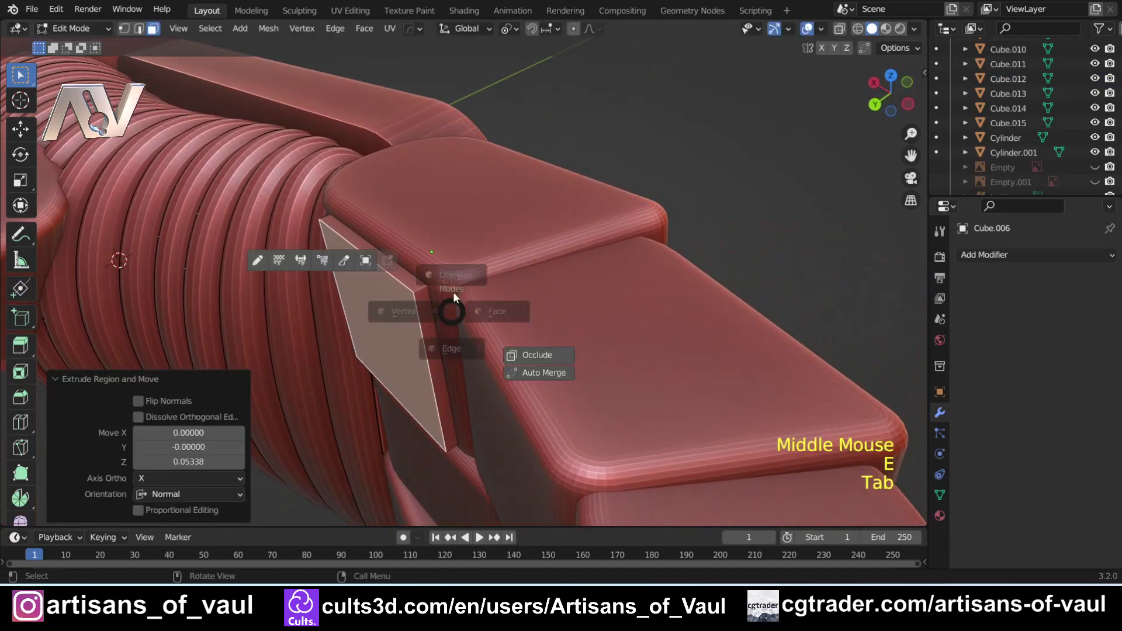
{"action": "left_click", "coordinate": [446, 238]}
Apply a Face Knurl to the front face of the extruded palm-side panel with 6 divisions and an inset of 0.013.
{"action": "middle_click_drag", "start_coordinate": [447, 238], "coordinate": [492, 271]}
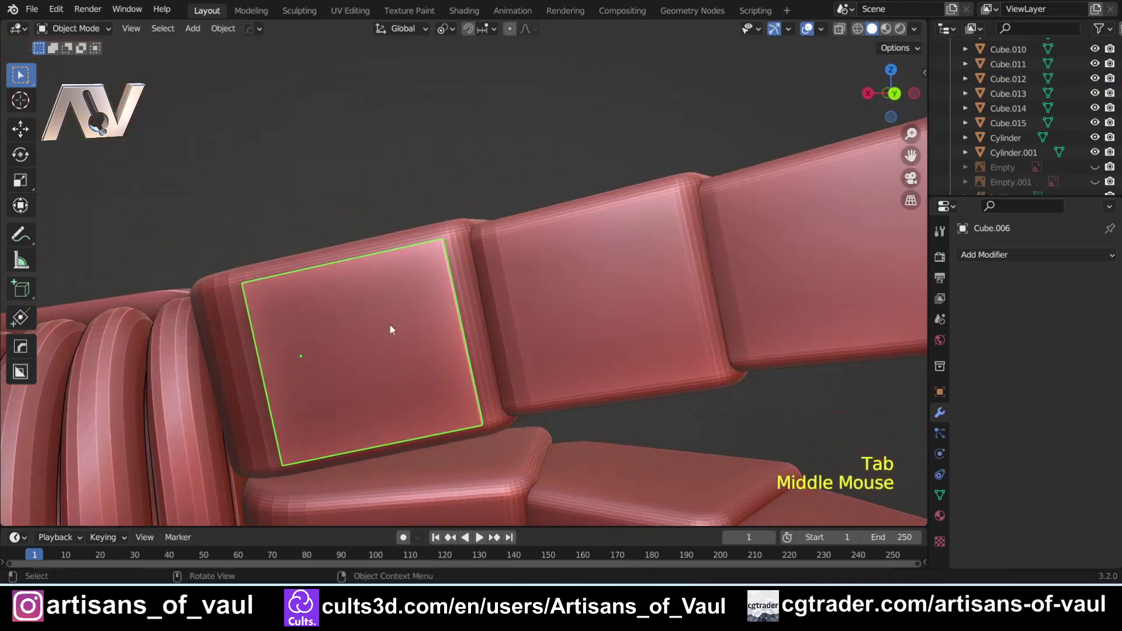
{"action": "key", "text": "Tab"}
{"action": "left_click", "coordinate": [475, 337]}
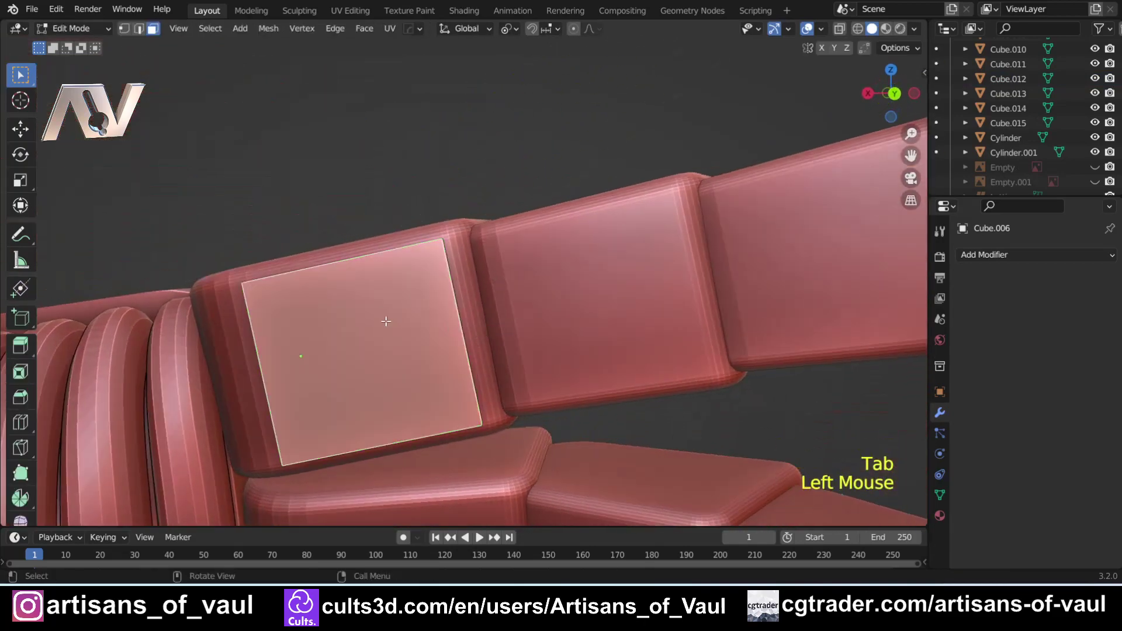
{"action": "key", "text": "q"}
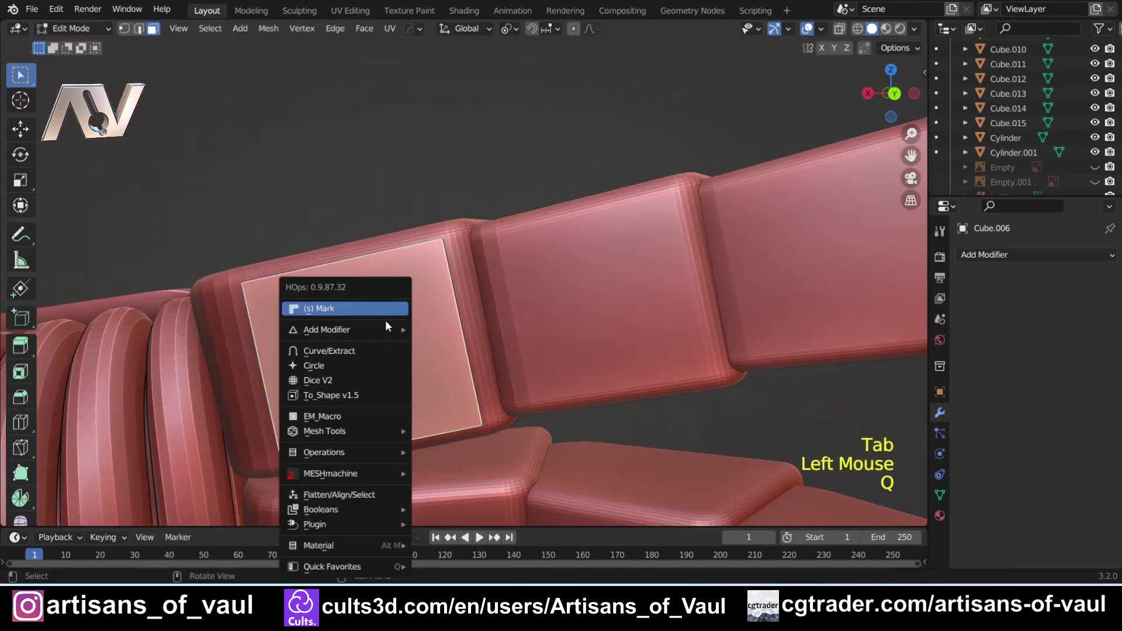
{"action": "left_click", "coordinate": [345, 416], "text": "ctrl"}
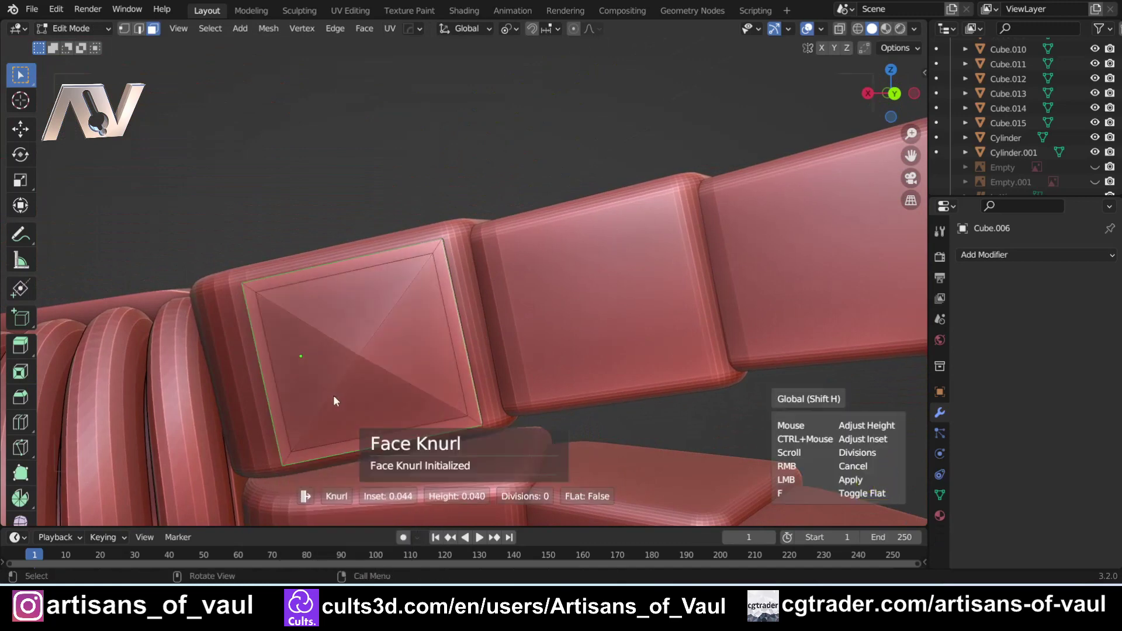
{"action": "scroll", "coordinate": [296, 405], "scroll_direction": "up", "scroll_amount": 2}
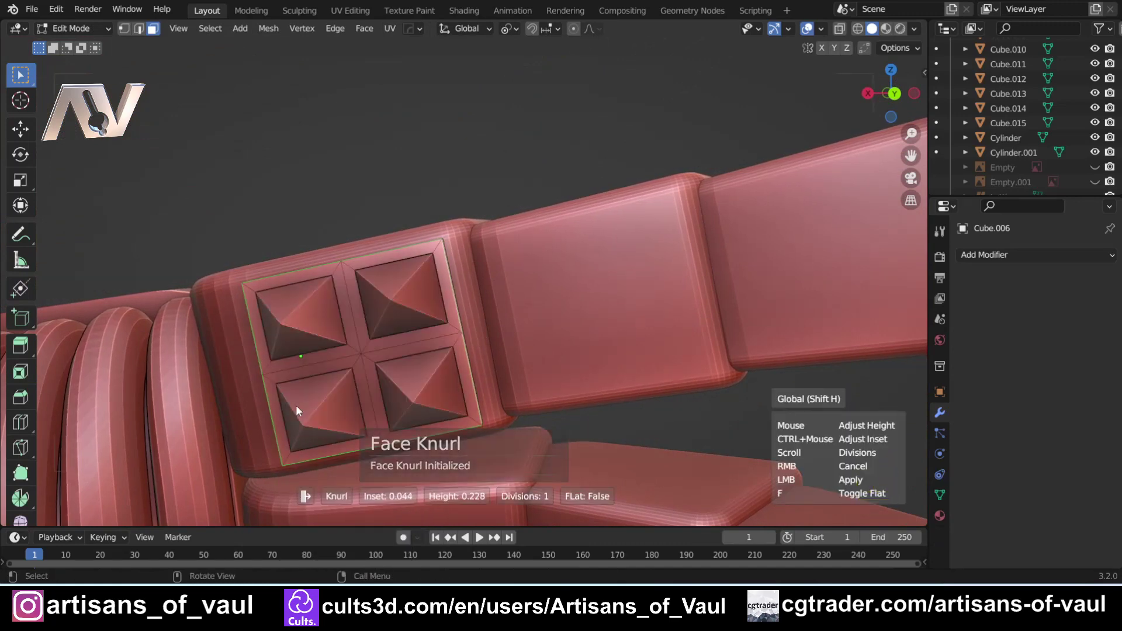
{"action": "scroll", "coordinate": [296, 411], "scroll_direction": "up", "scroll_amount": 1}
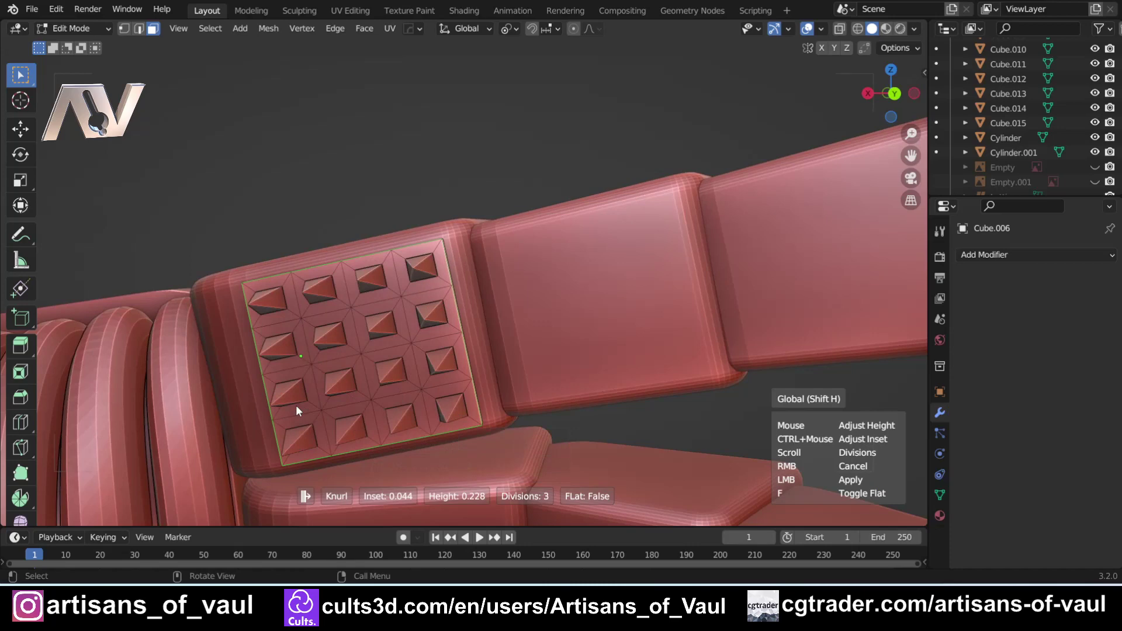
{"action": "scroll", "coordinate": [296, 405], "scroll_direction": "up", "scroll_amount": 1}
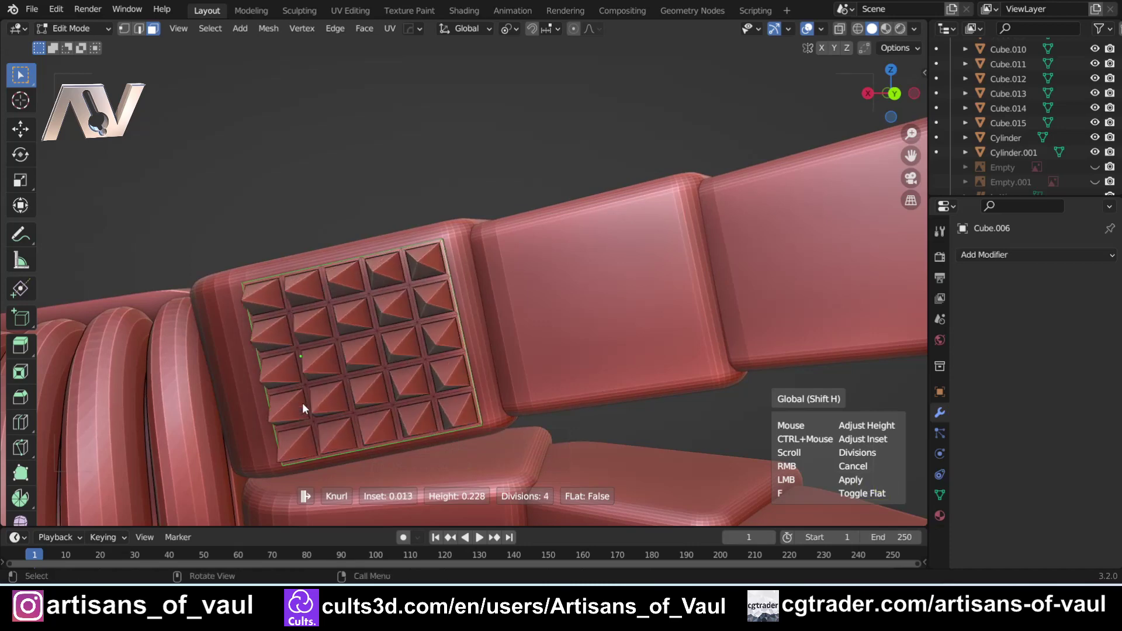
{"action": "scroll", "coordinate": [303, 408], "scroll_direction": "up", "scroll_amount": 1}
{"action": "scroll", "coordinate": [303, 407], "scroll_direction": "up", "scroll_amount": 1}
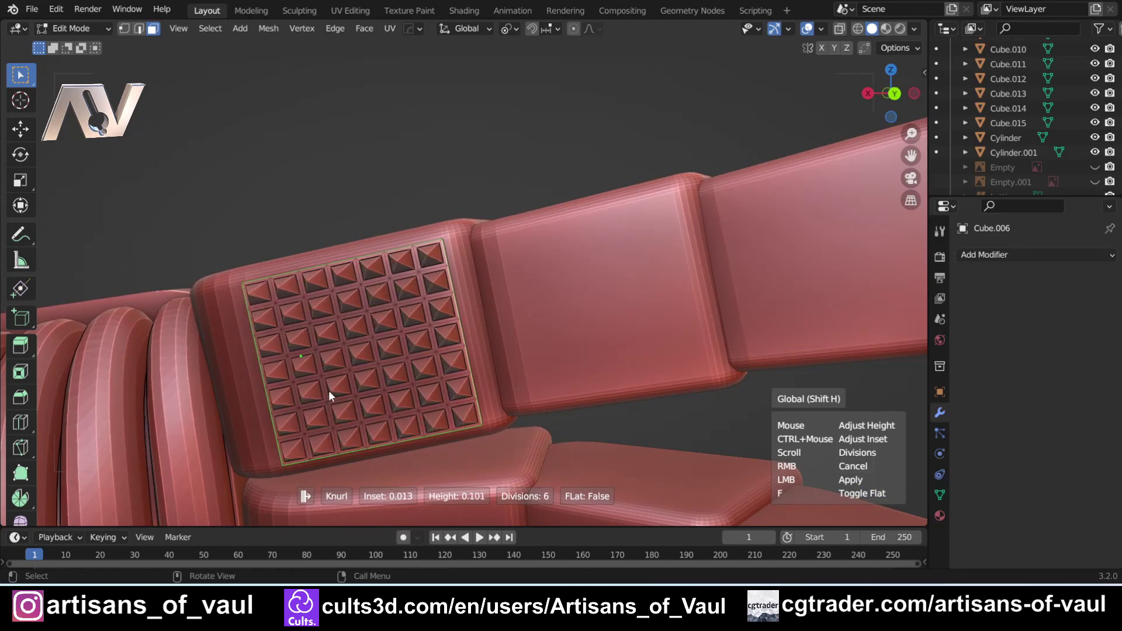
{"action": "middle_click_drag", "start_coordinate": [328, 391], "coordinate": [250, 434]}
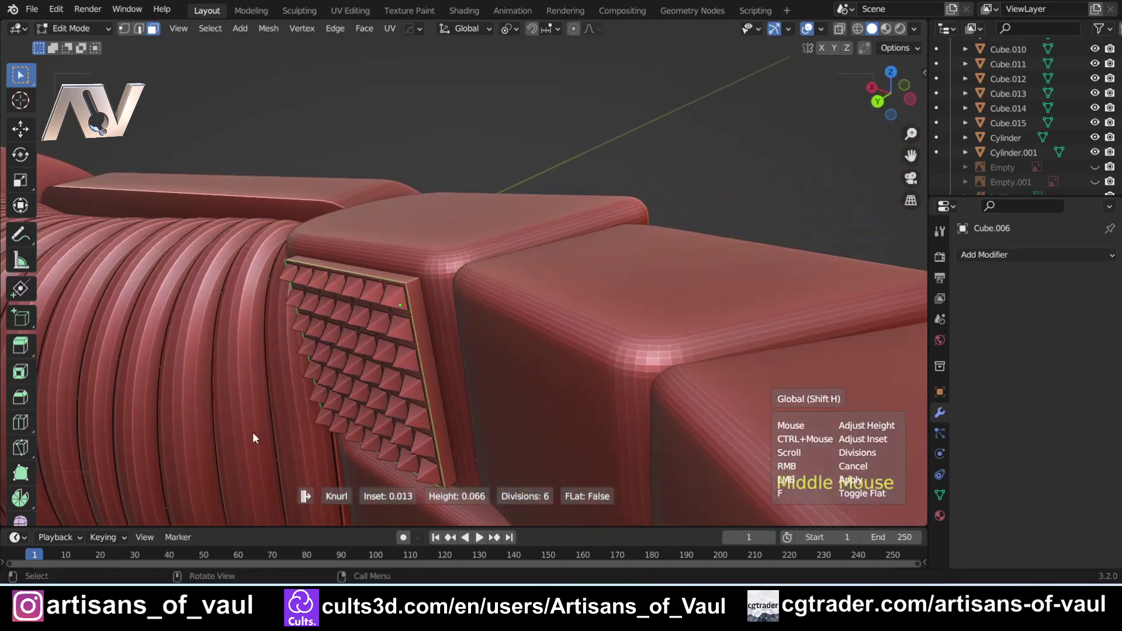
{"action": "left_click", "coordinate": [258, 430]}
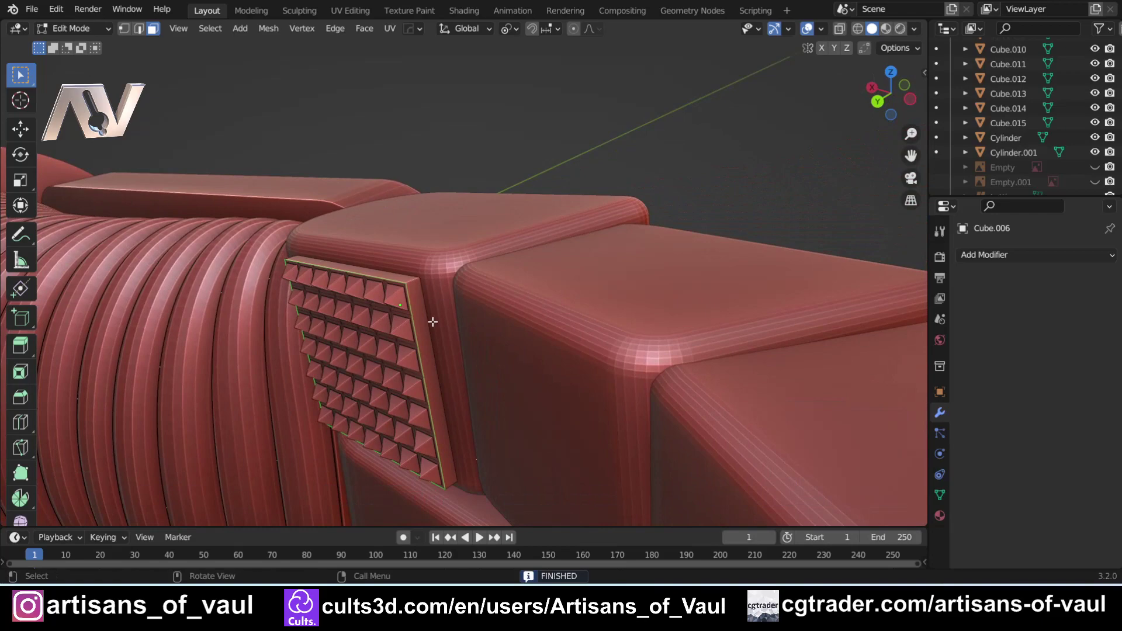
{"action": "key", "text": "Tab"}
Extract the back-of-hand face of the same finger's base segment as a separate object with Smart Face.
{"action": "middle_click_drag", "start_coordinate": [491, 233], "coordinate": [538, 257]}
{"action": "middle_click_drag", "start_coordinate": [538, 257], "coordinate": [526, 303], "text": "shift"}
{"action": "middle_click_drag", "start_coordinate": [526, 304], "coordinate": [474, 324], "text": "shift"}
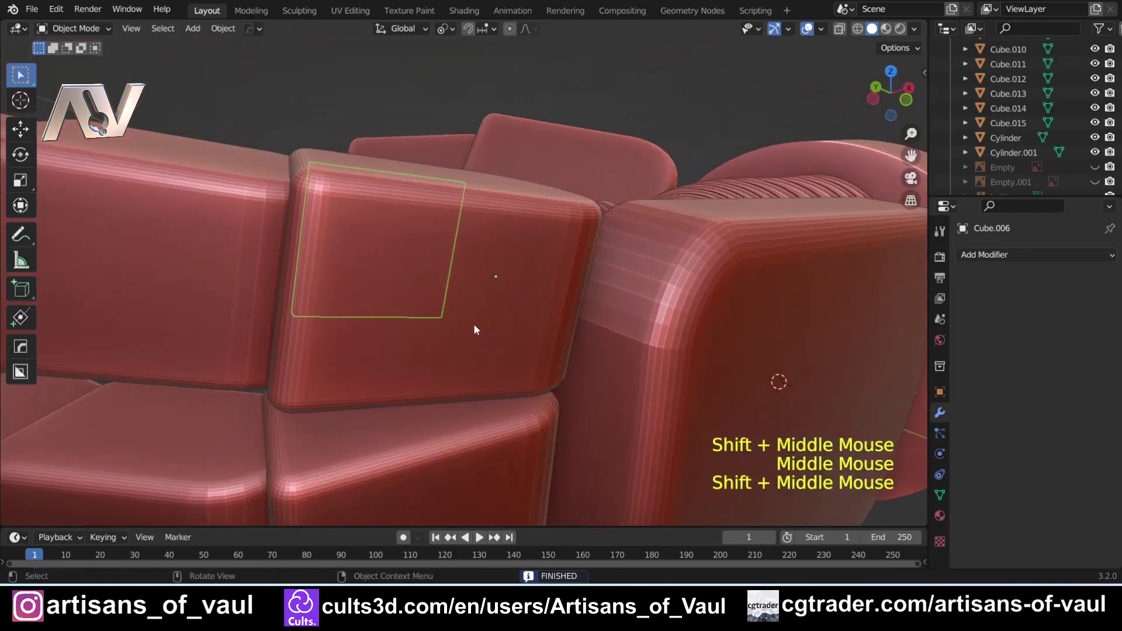
{"action": "left_click", "coordinate": [491, 303]}
{"action": "key", "text": "Tab"}
{"action": "left_click", "coordinate": [555, 304]}
{"action": "key", "text": "4"}
{"action": "key", "text": "Tab"}
{"action": "key", "text": "Tab"}
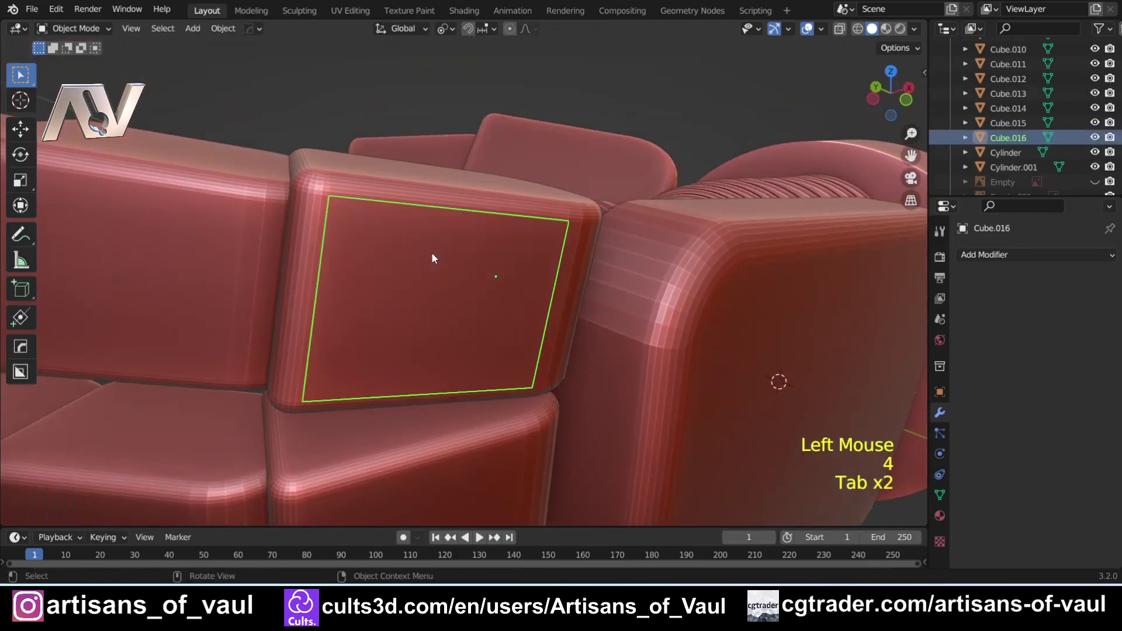
Extrude the extracted back-of-hand face slightly outward into a thin plate.
{"action": "key", "text": "Tab"}
{"action": "left_click", "coordinate": [576, 285]}
{"action": "middle_click_drag", "start_coordinate": [568, 289], "coordinate": [485, 291]}
{"action": "key", "text": "e"}
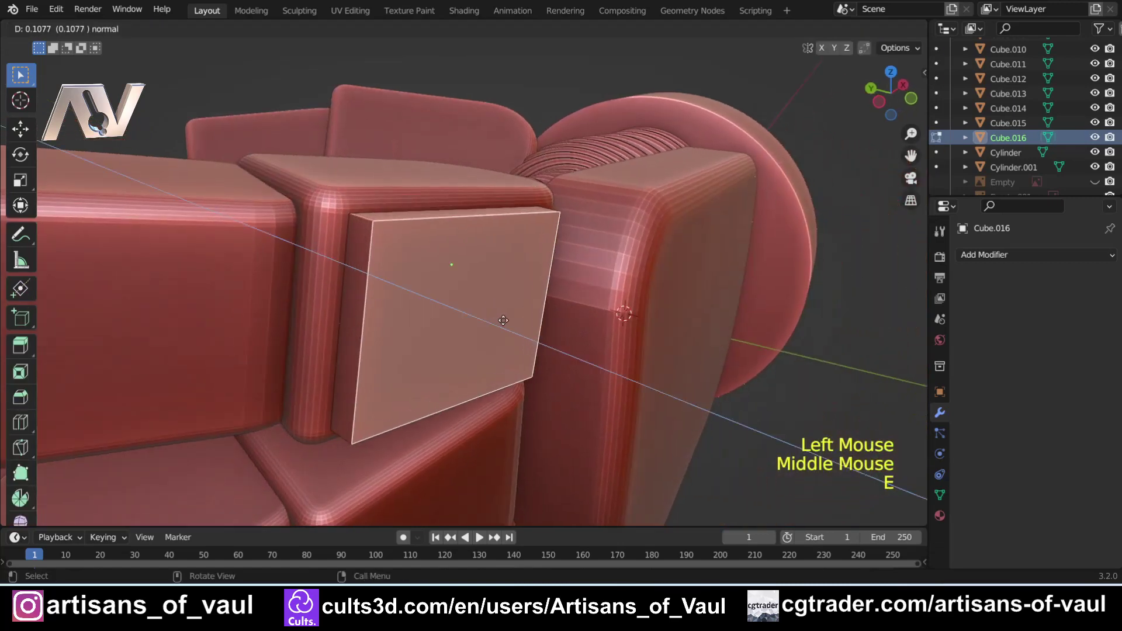
{"action": "left_click", "coordinate": [495, 326]}
Bevel the plate's two fingertip-side corner edges concavely with width about 0.281, 10 segments and shape about 0.078.
{"action": "key", "text": "Tab"}
{"action": "left_click", "coordinate": [458, 408]}
{"action": "left_click", "coordinate": [358, 343]}
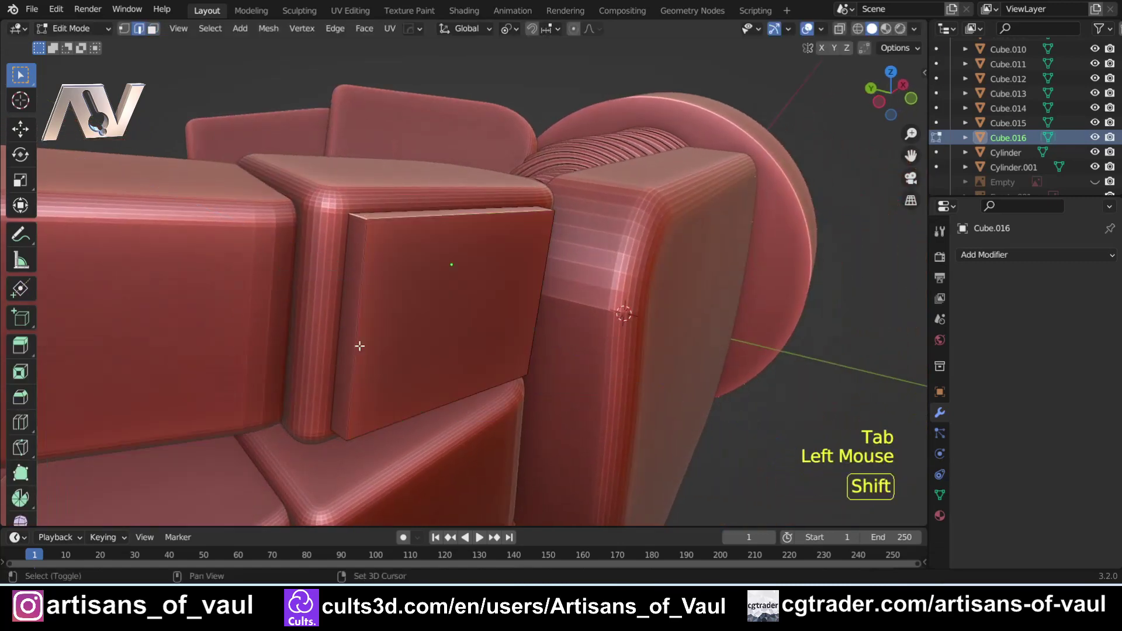
{"action": "left_click", "coordinate": [384, 429], "text": "shift"}
{"action": "key", "text": "ctrl+b"}
{"action": "scroll", "coordinate": [575, 400], "scroll_direction": "up", "scroll_amount": 6}
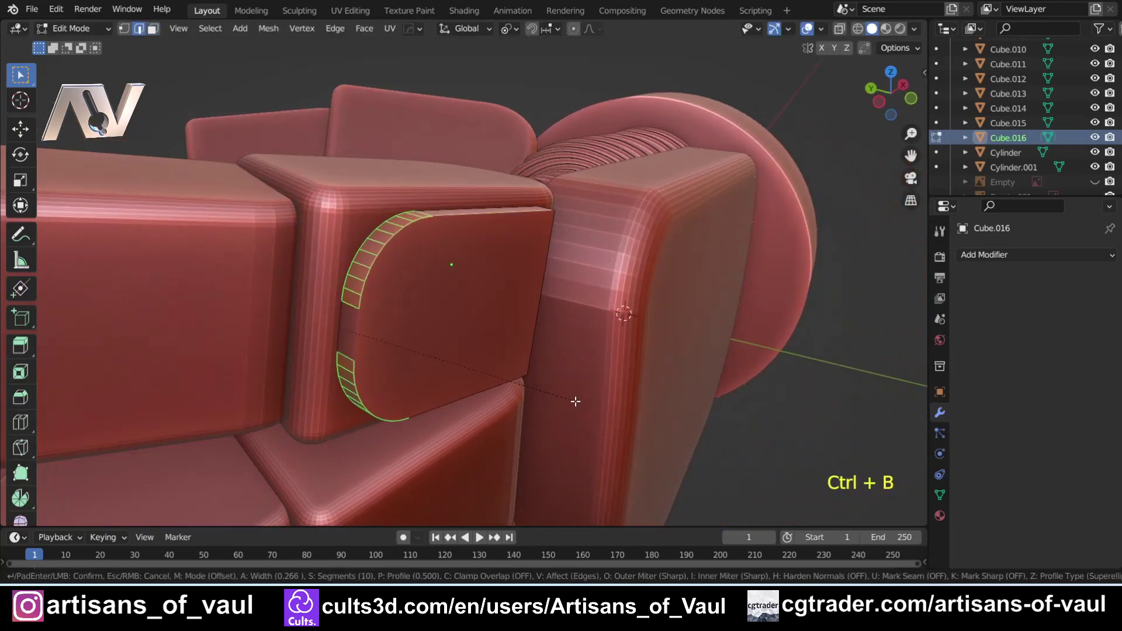
{"action": "key", "text": "p"}
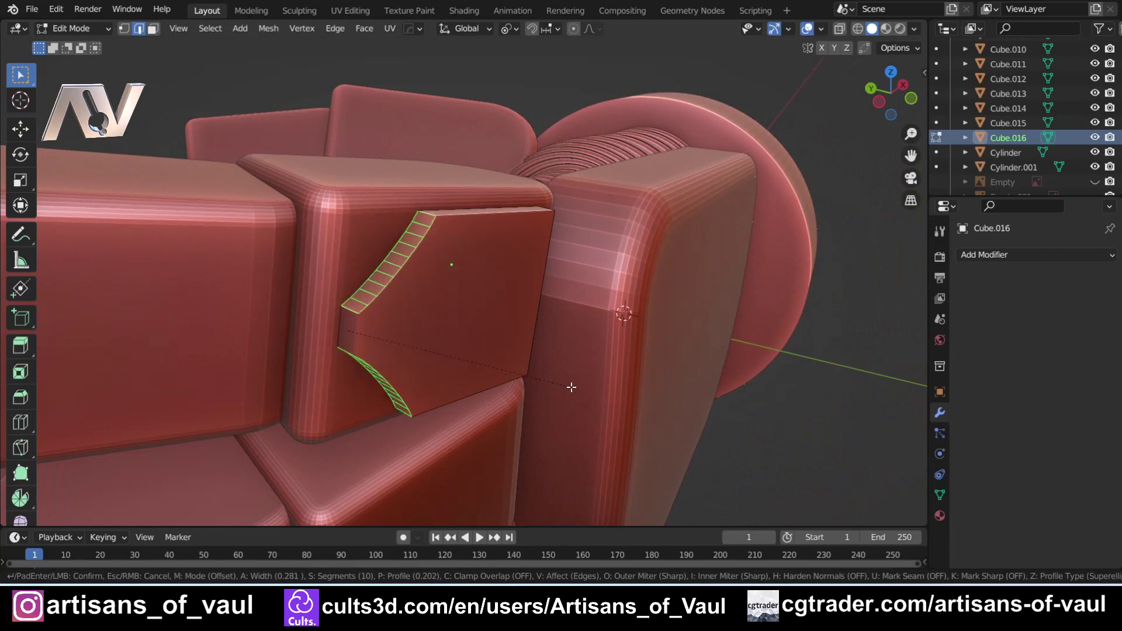
{"action": "left_click", "coordinate": [563, 392]}
Bevel the plate's two knuckle-side corner edges into rounded corners with width about 0.182, 10 segments and shape about 0.587.
{"action": "middle_click_drag", "start_coordinate": [564, 392], "coordinate": [479, 268]}
{"action": "middle_click_drag", "start_coordinate": [479, 269], "coordinate": [459, 321], "text": "shift"}
{"action": "scroll", "coordinate": [480, 274], "scroll_direction": "up", "scroll_amount": 1}
{"action": "left_click", "coordinate": [458, 321]}
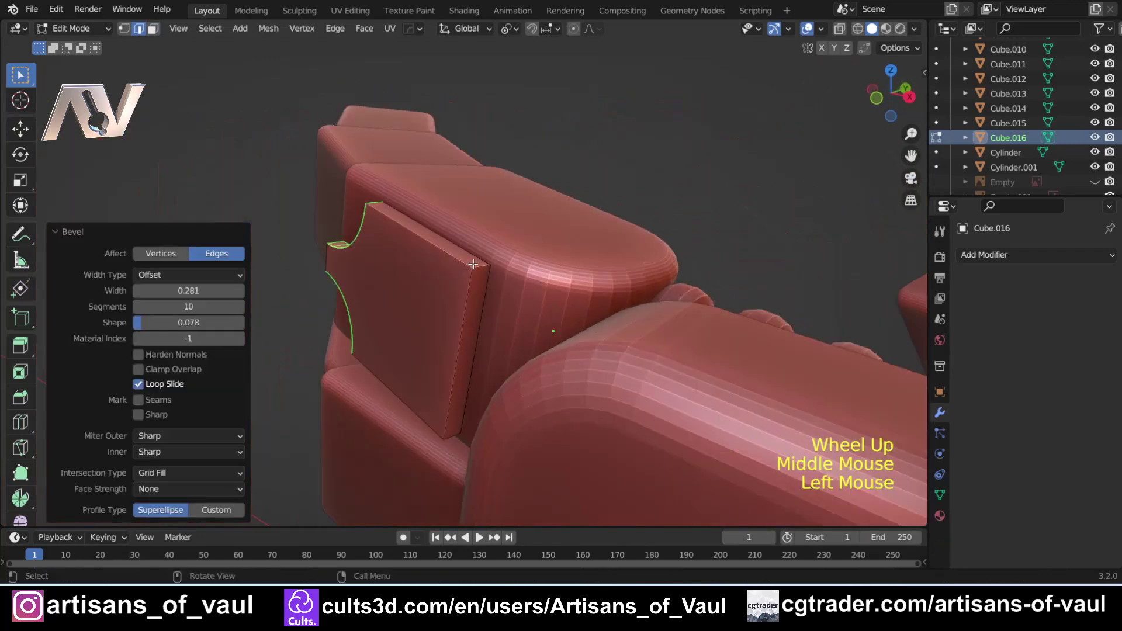
{"action": "left_click", "coordinate": [450, 436]}
{"action": "left_click", "coordinate": [452, 437], "text": "shift"}
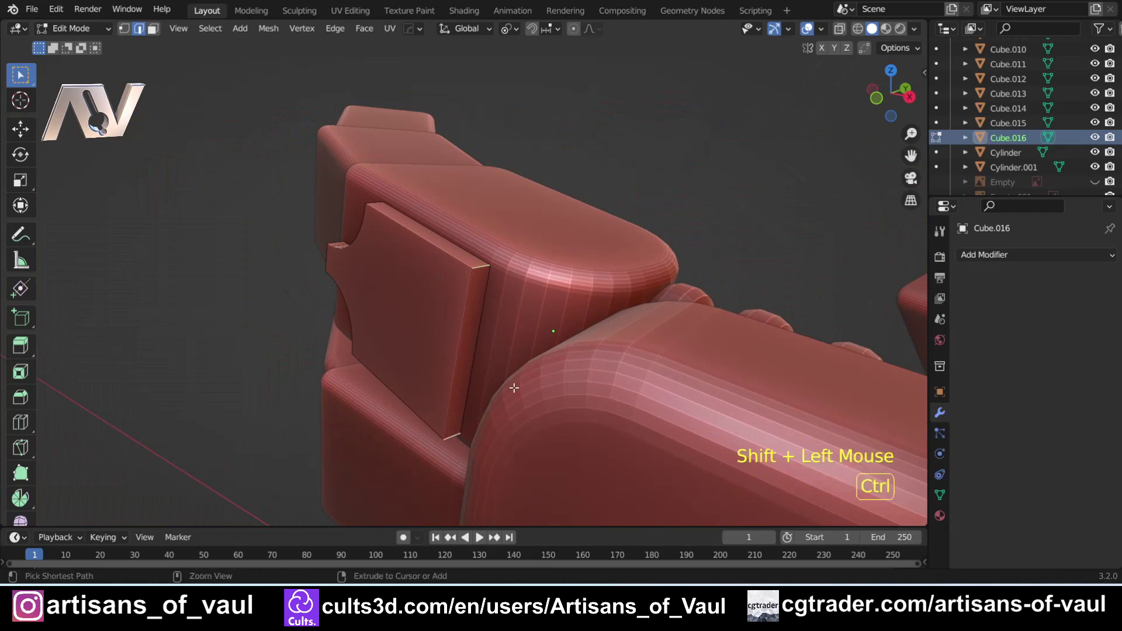
{"action": "key", "text": "ctrl+b"}
{"action": "scroll", "coordinate": [574, 382], "scroll_direction": "down", "scroll_amount": 2}
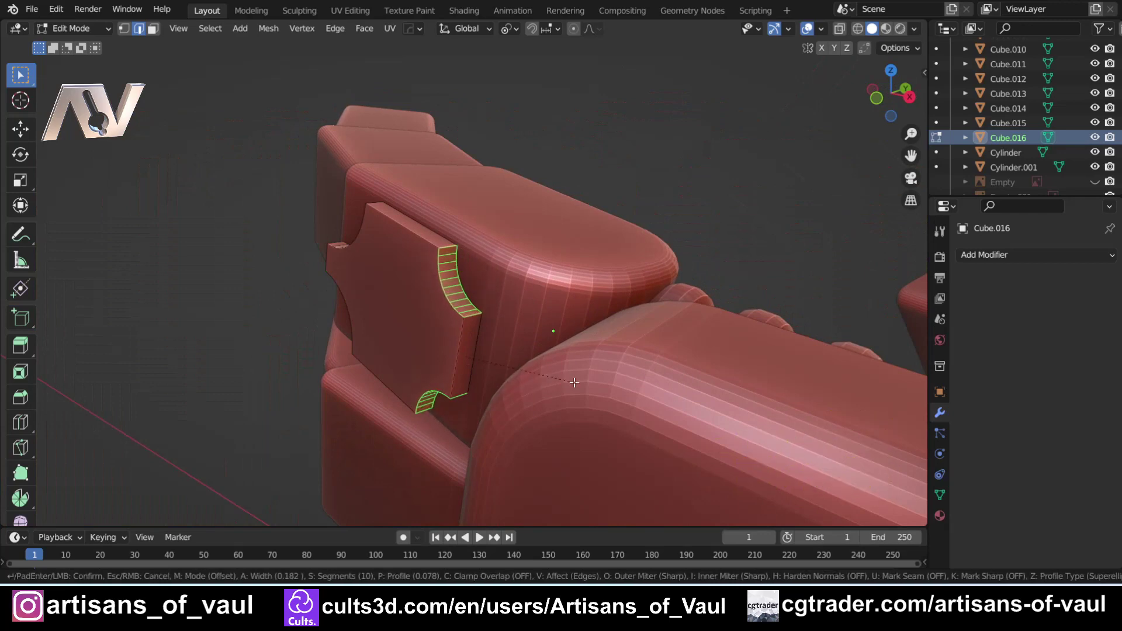
{"action": "key", "text": "p"}
{"action": "left_click", "coordinate": [458, 358]}
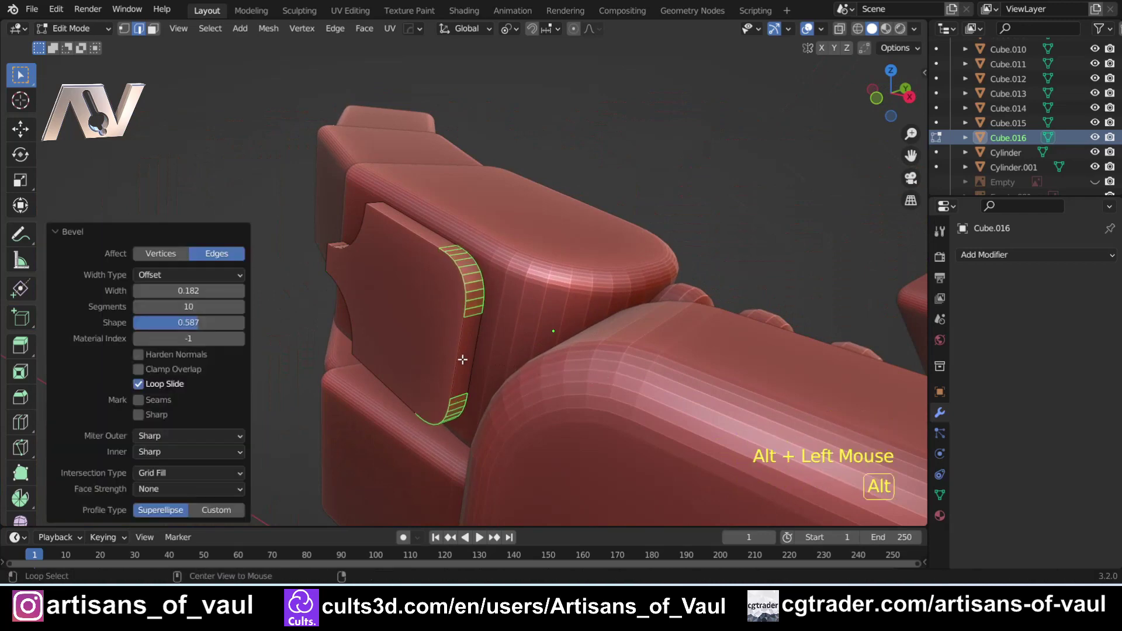
Bevel the armour plate's outer face edge loop with a width of about 0.058, 10 segments and a profile of 0.587.
{"action": "left_click", "coordinate": [458, 359], "text": "alt"}
{"action": "scroll", "coordinate": [508, 360], "scroll_direction": "up", "scroll_amount": 1}
{"action": "middle_click_drag", "start_coordinate": [459, 358], "coordinate": [663, 352], "text": "shift"}
{"action": "key", "text": "ctrl+b"}
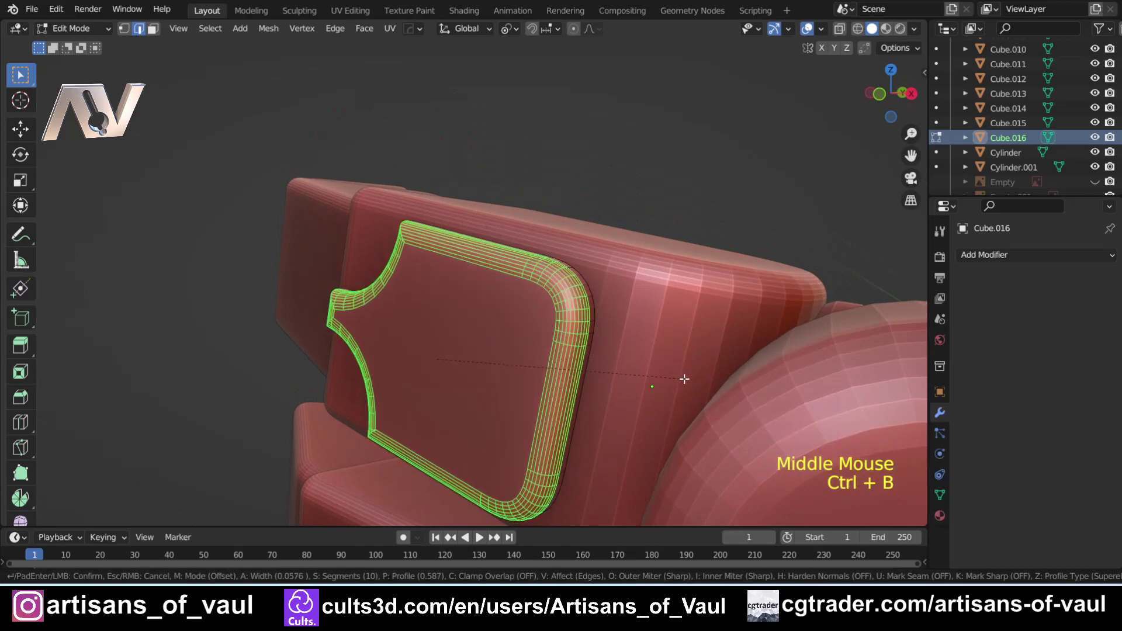
{"action": "left_click", "coordinate": [681, 383]}
{"action": "key", "text": "Tab"}
Merge the stray vertex pair at one end of the plate's concave corner bevel with Smart Vert, merging at the last vertex.
{"action": "scroll", "coordinate": [558, 161], "scroll_direction": "down", "scroll_amount": 2}
{"action": "scroll", "coordinate": [463, 264], "scroll_direction": "up", "scroll_amount": 2}
{"action": "middle_click_drag", "start_coordinate": [557, 160], "coordinate": [616, 320]}
{"action": "scroll", "coordinate": [616, 320], "scroll_direction": "up", "scroll_amount": 4}
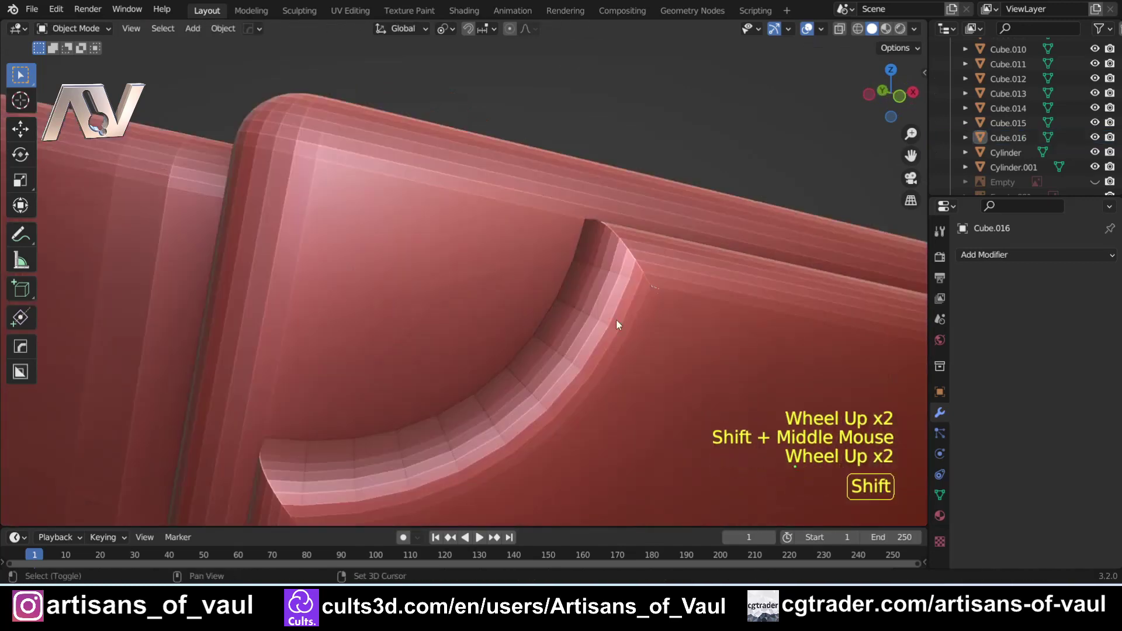
{"action": "left_click", "coordinate": [493, 333]}
{"action": "key", "text": "Tab"}
{"action": "left_click", "coordinate": [492, 290]}
{"action": "left_click", "coordinate": [487, 307], "text": "shift"}
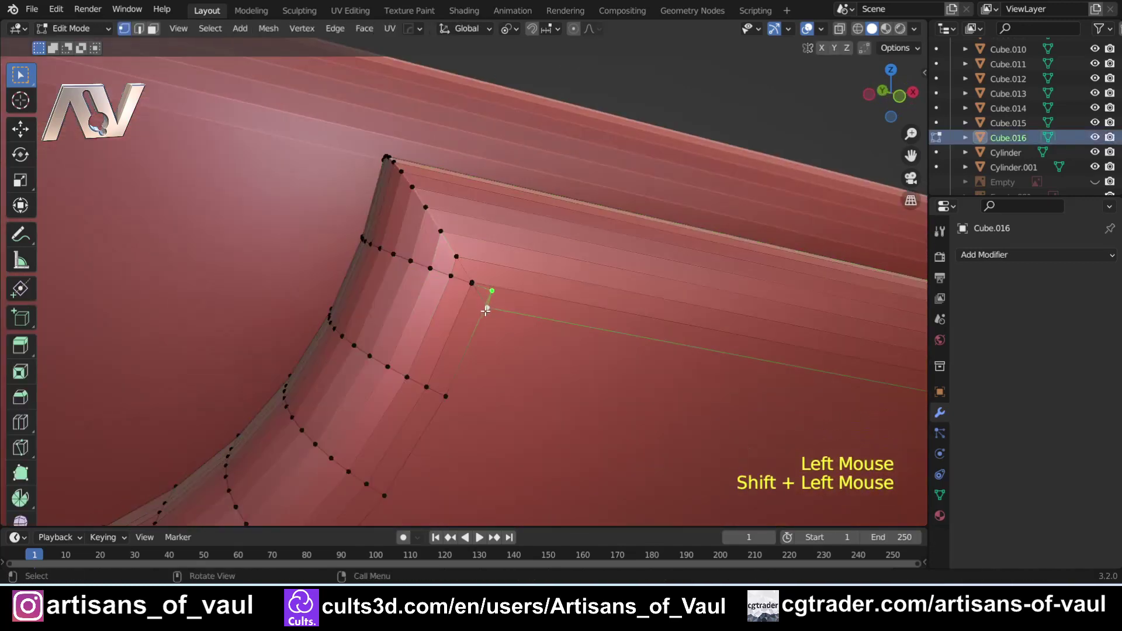
{"action": "key", "text": "1"}
Merge the stray vertex pairs at two more ends of the plate's concave corner bevels using Smart Vert.
{"action": "scroll", "coordinate": [485, 320], "scroll_direction": "down", "scroll_amount": 1}
{"action": "middle_click_drag", "start_coordinate": [485, 320], "coordinate": [564, 348], "text": "shift"}
{"action": "scroll", "coordinate": [466, 295], "scroll_direction": "up", "scroll_amount": 2}
{"action": "scroll", "coordinate": [584, 333], "scroll_direction": "up", "scroll_amount": 1}
{"action": "left_click", "coordinate": [514, 257]}
{"action": "left_click", "coordinate": [492, 254], "text": "shift"}
{"action": "key", "text": "1"}
{"action": "left_click", "coordinate": [502, 321]}
{"action": "left_click", "coordinate": [479, 316], "text": "shift"}
{"action": "key", "text": "1"}
Merge the remaining stray vertex pair at the lower end of the concave bevel at the last vertex and leave mesh editing.
{"action": "scroll", "coordinate": [538, 358], "scroll_direction": "down", "scroll_amount": 2}
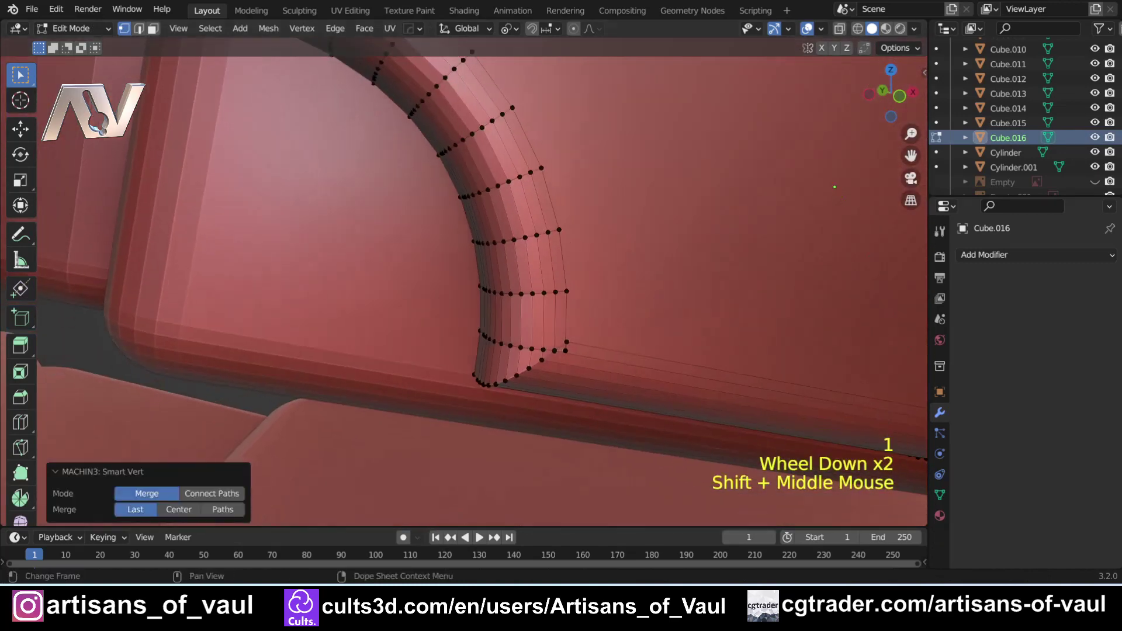
{"action": "left_click", "coordinate": [563, 348]}
{"action": "left_click", "coordinate": [544, 330], "text": "shift"}
{"action": "key", "text": "1"}
{"action": "scroll", "coordinate": [575, 316], "scroll_direction": "down", "scroll_amount": 1}
{"action": "scroll", "coordinate": [575, 316], "scroll_direction": "down", "scroll_amount": 2}
{"action": "key", "text": "Tab"}
Examine the detailed finger's base, middle and tip segments and the other fingers' segments that still lack panels and plates.
{"action": "middle_click_drag", "start_coordinate": [500, 123], "coordinate": [596, 324]}
{"action": "scroll", "coordinate": [647, 305], "scroll_direction": "down", "scroll_amount": 2}
{"action": "middle_click_drag", "start_coordinate": [645, 386], "coordinate": [608, 230], "text": "shift"}
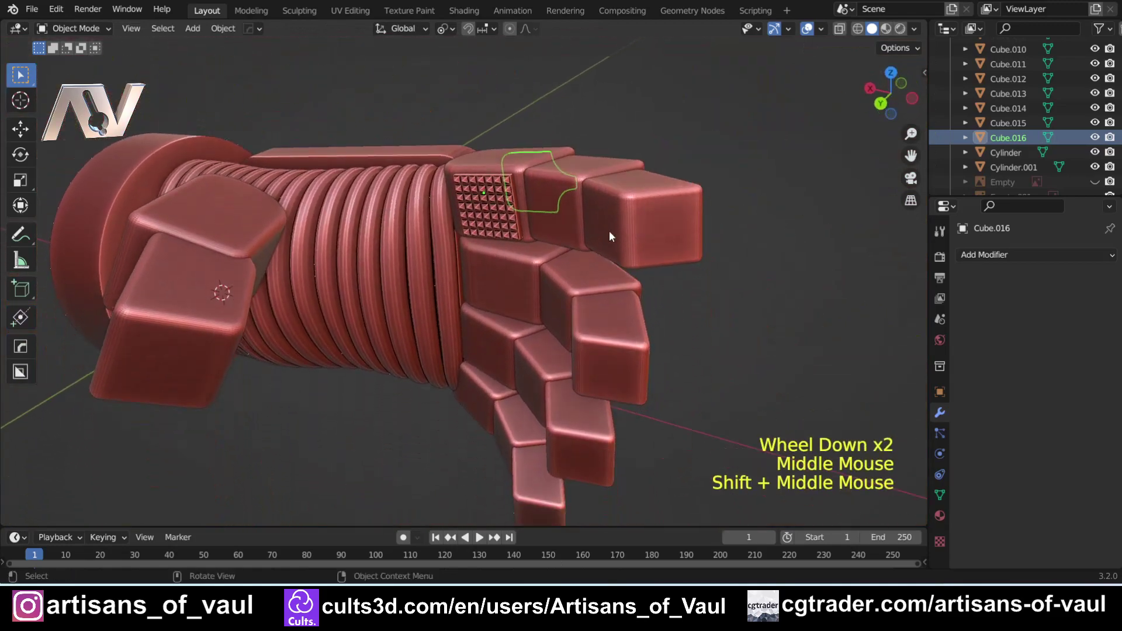
{"action": "middle_click_drag", "start_coordinate": [653, 289], "coordinate": [646, 219]}
{"action": "scroll", "coordinate": [482, 281], "scroll_direction": "up", "scroll_amount": 3}
{"action": "middle_click_drag", "start_coordinate": [481, 282], "coordinate": [457, 272], "text": "shift"}
{"action": "left_click", "coordinate": [457, 272]}
{"action": "left_click", "coordinate": [520, 232]}
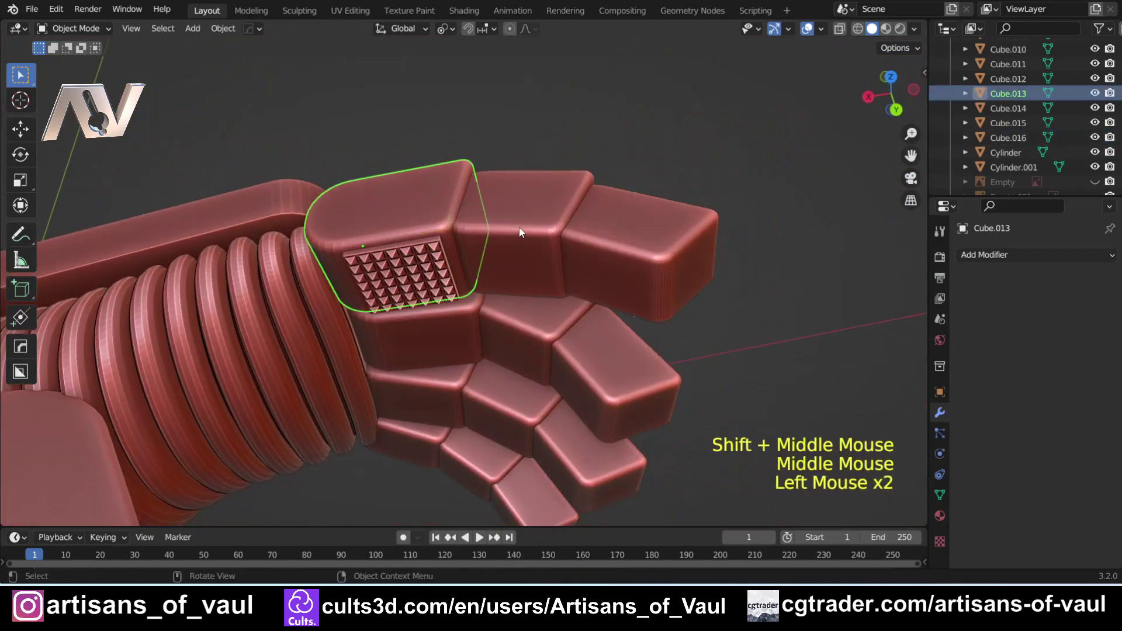
{"action": "left_click", "coordinate": [643, 250]}
{"action": "middle_click_drag", "start_coordinate": [579, 339], "coordinate": [437, 119]}
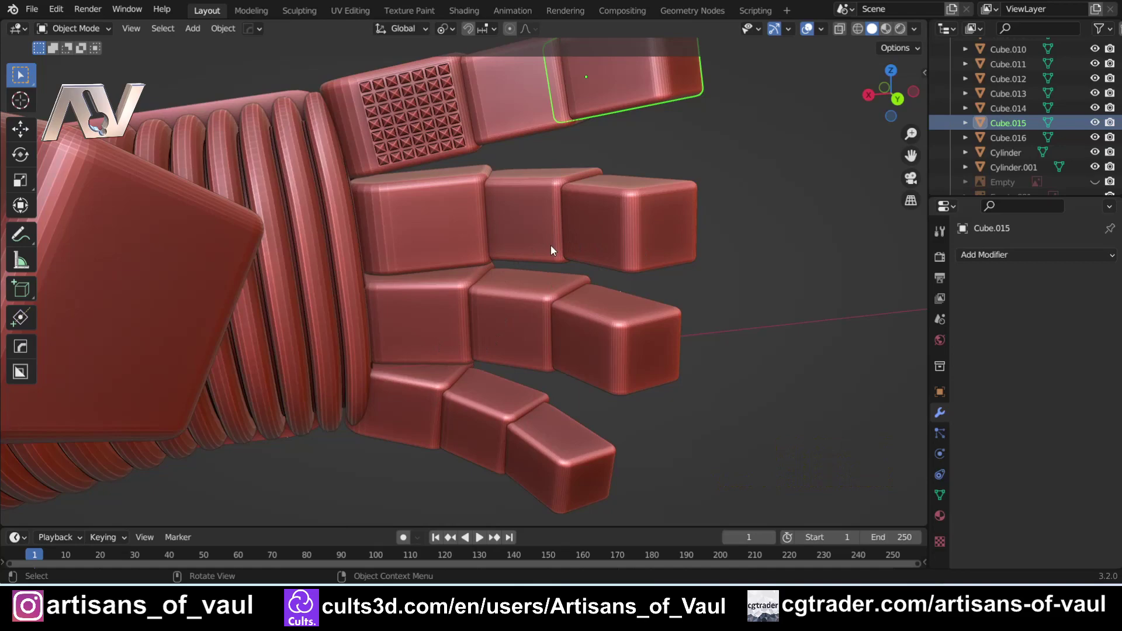
{"action": "middle_click_drag", "start_coordinate": [550, 246], "coordinate": [497, 292]}
{"action": "scroll", "coordinate": [497, 244], "scroll_direction": "down", "scroll_amount": 1}
{"action": "scroll", "coordinate": [481, 306], "scroll_direction": "up", "scroll_amount": 2}
Select the knurled grip panel and armour plate with their base finger segment active, and start MACHIN3tools Align Relative.
{"action": "left_click", "coordinate": [472, 267]}
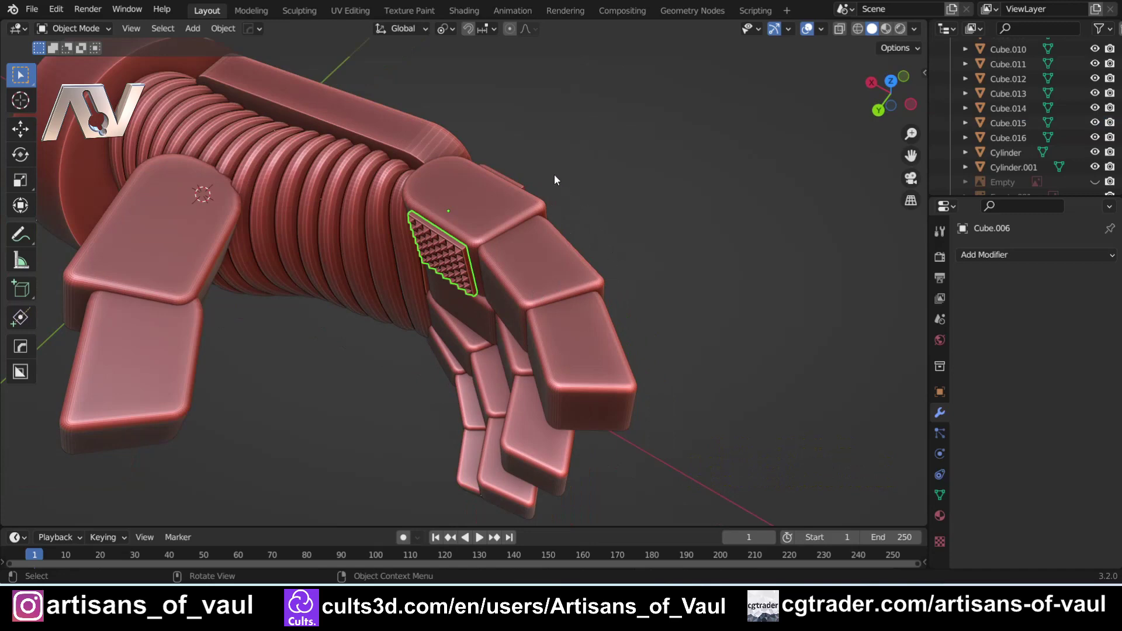
{"action": "middle_click_drag", "start_coordinate": [590, 176], "coordinate": [607, 198]}
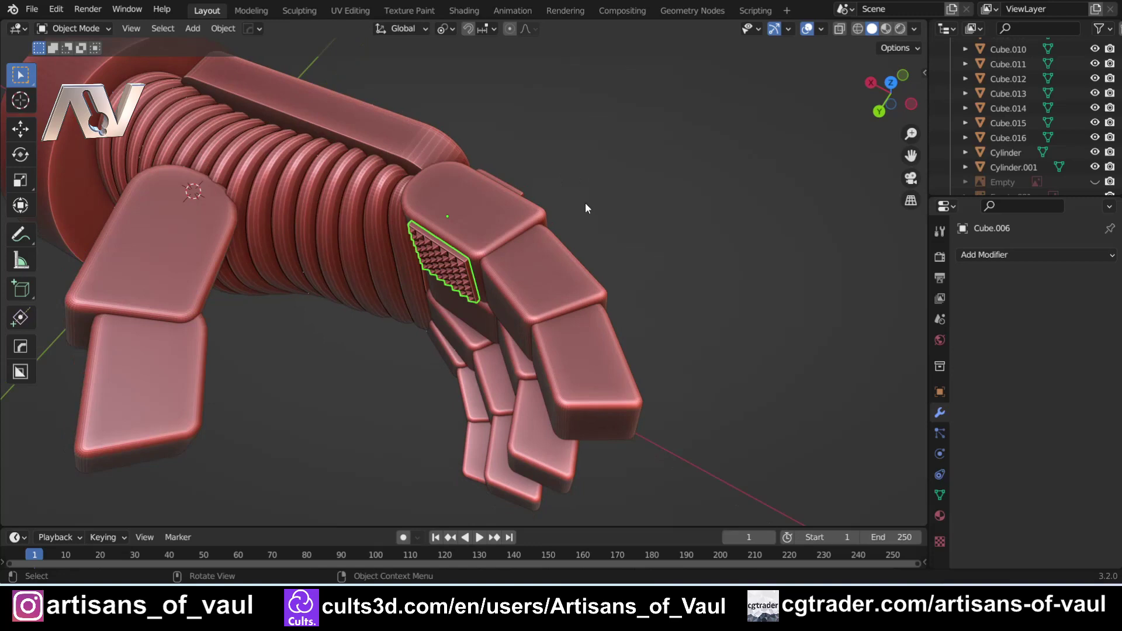
{"action": "middle_click_drag", "start_coordinate": [585, 207], "coordinate": [545, 257], "text": "shift"}
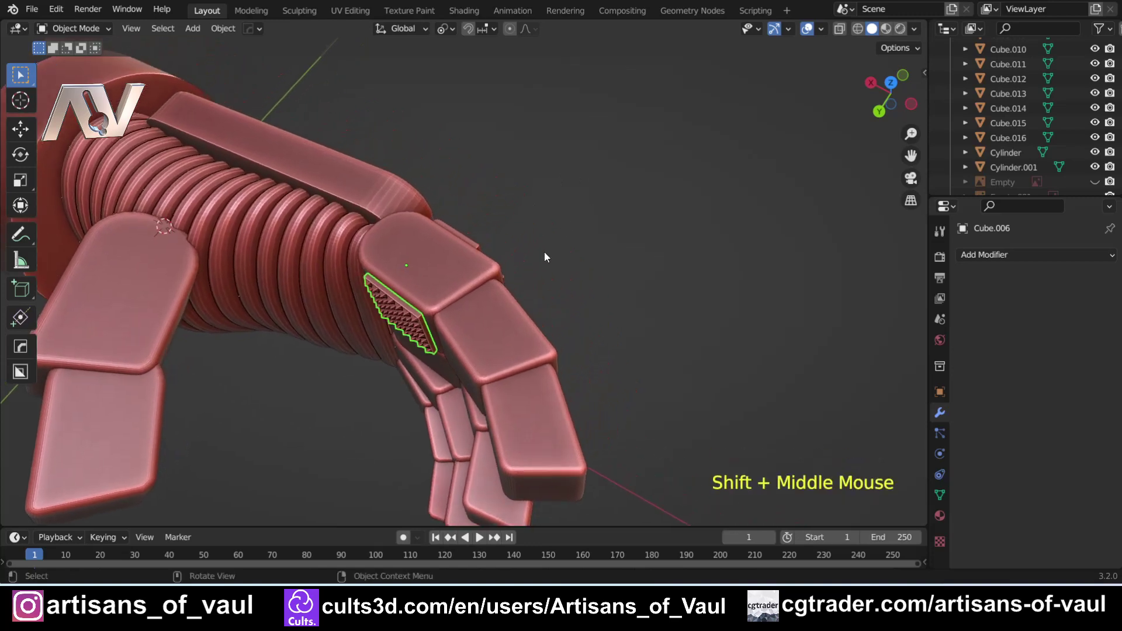
{"action": "left_click", "coordinate": [405, 318]}
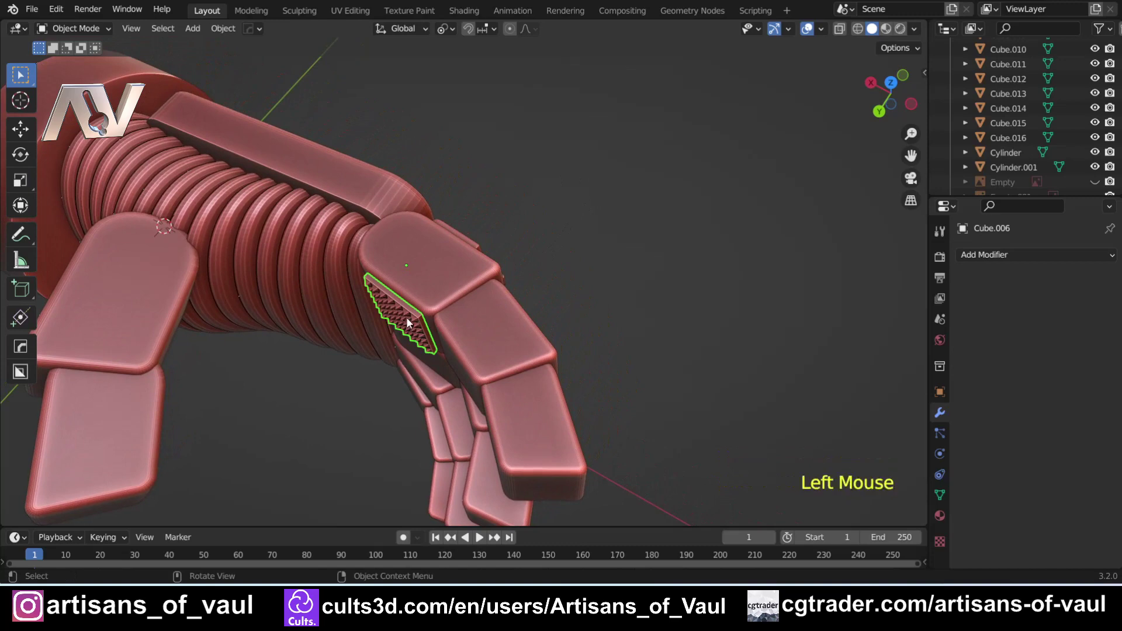
{"action": "left_click", "coordinate": [469, 242], "text": "shift"}
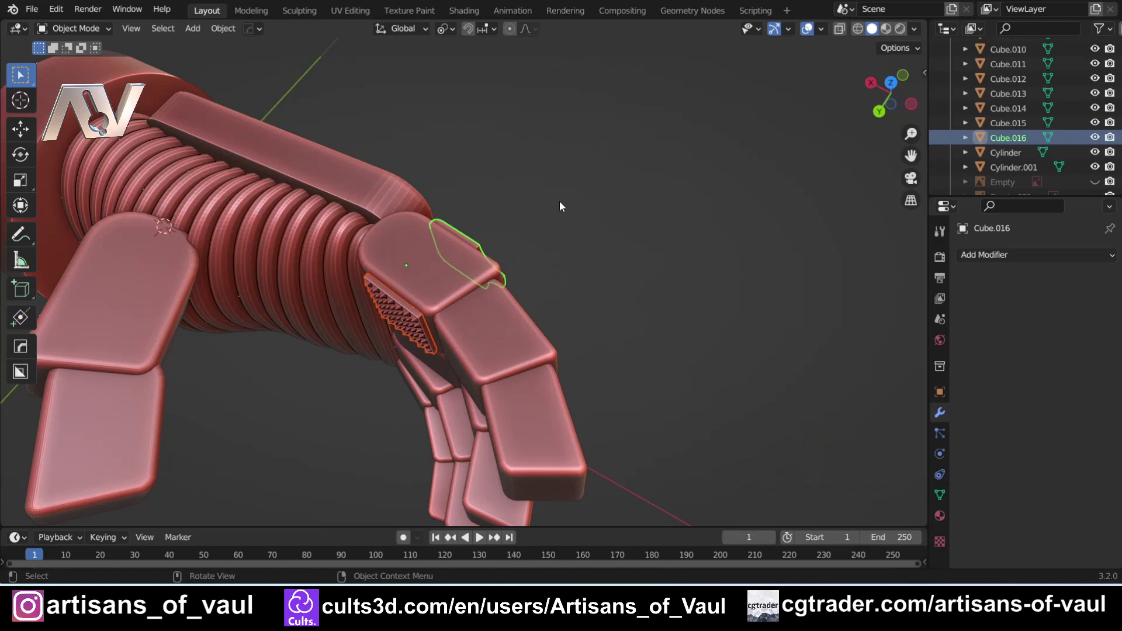
{"action": "key", "text": "shift"}
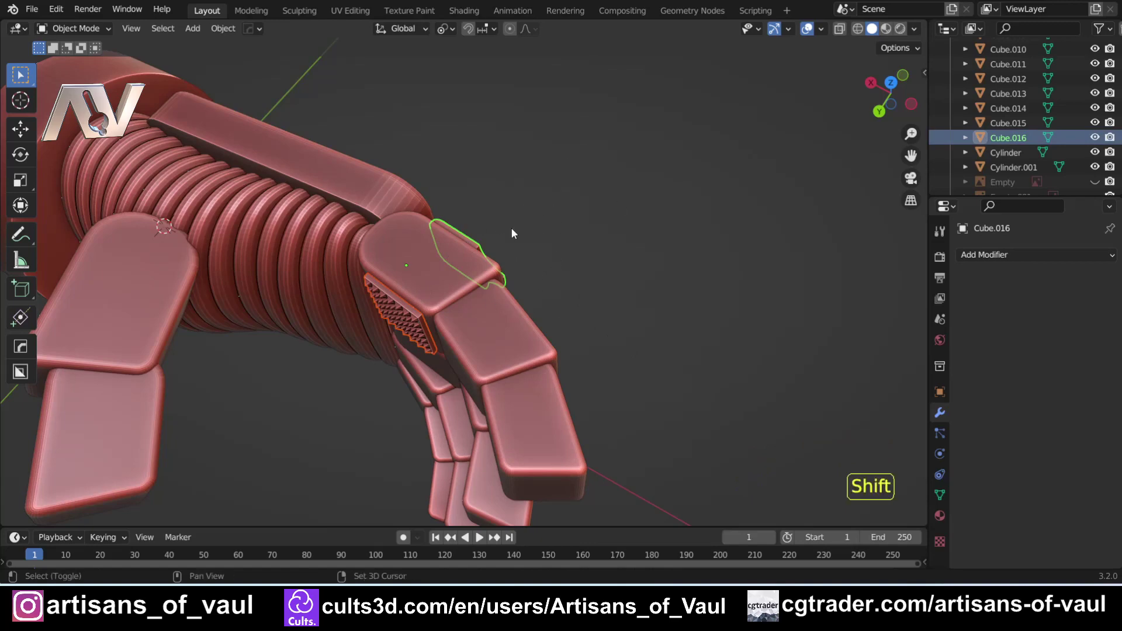
{"action": "left_click", "coordinate": [430, 277], "text": "shift"}
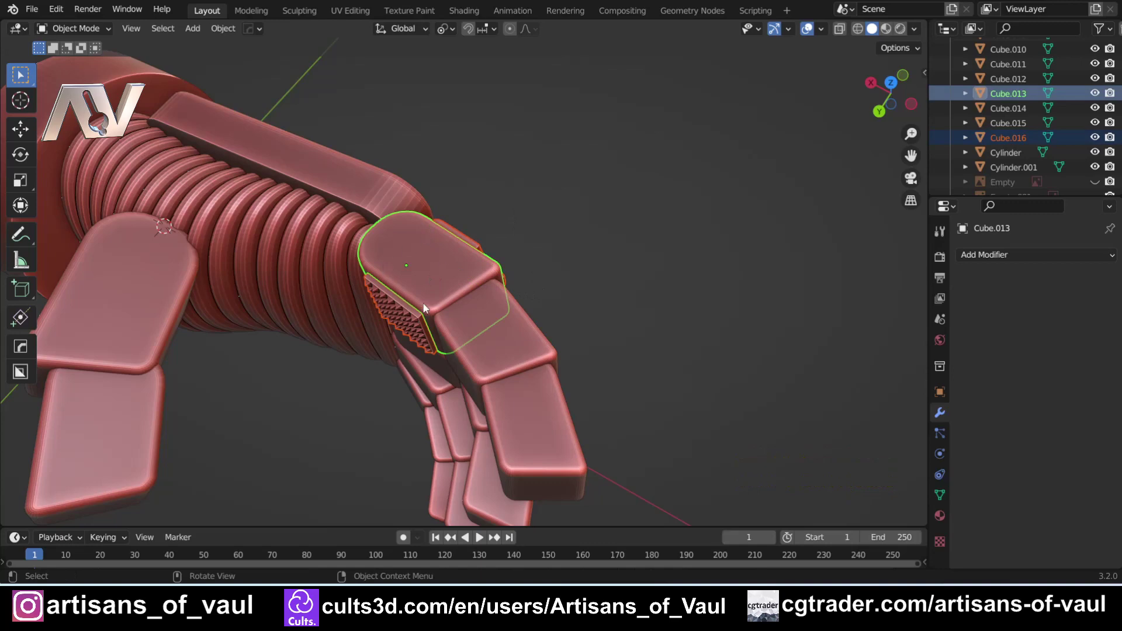
{"action": "mouse_move", "coordinate": [446, 275]}
{"action": "middle_mouse_down"}
{"action": "mouse_move", "coordinate": [401, 243]}
{"action": "mouse_move", "coordinate": [400, 259]}
{"action": "mouse_move", "coordinate": [460, 276]}
{"action": "mouse_move", "coordinate": [452, 269]}
{"action": "middle_mouse_up"}
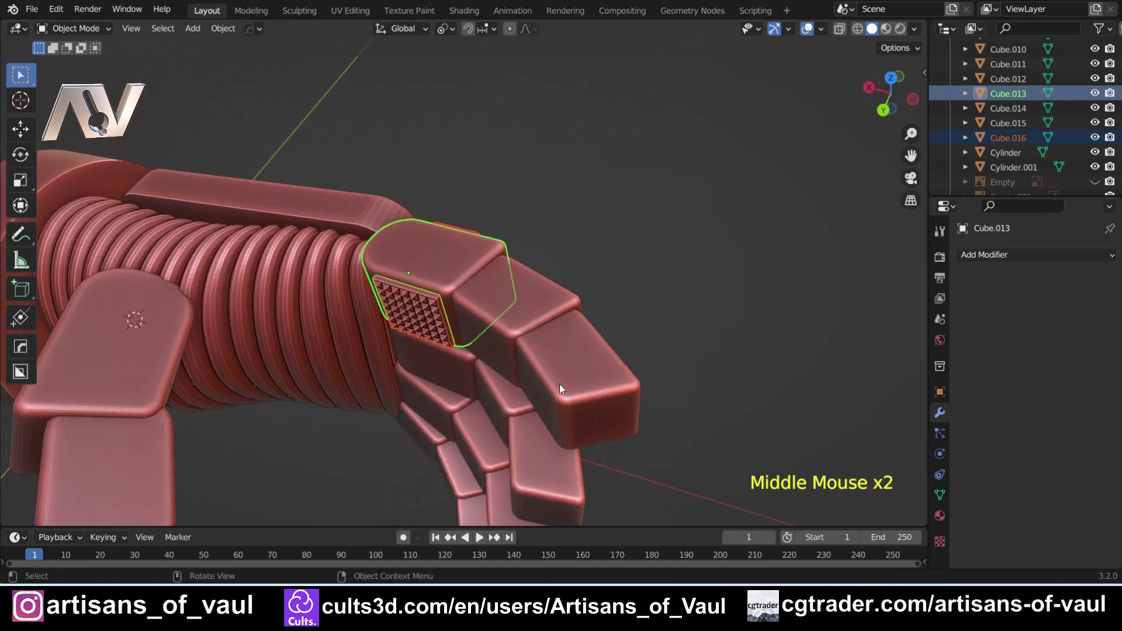
{"action": "right_click", "coordinate": [447, 259]}
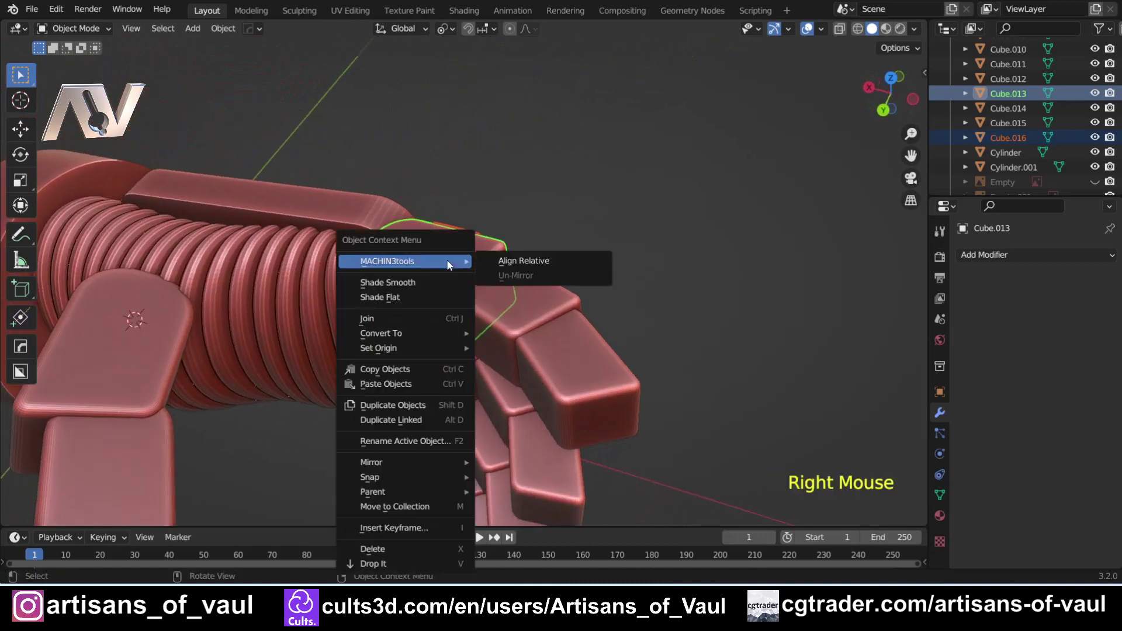
{"action": "mouse_move", "coordinate": [406, 267]}
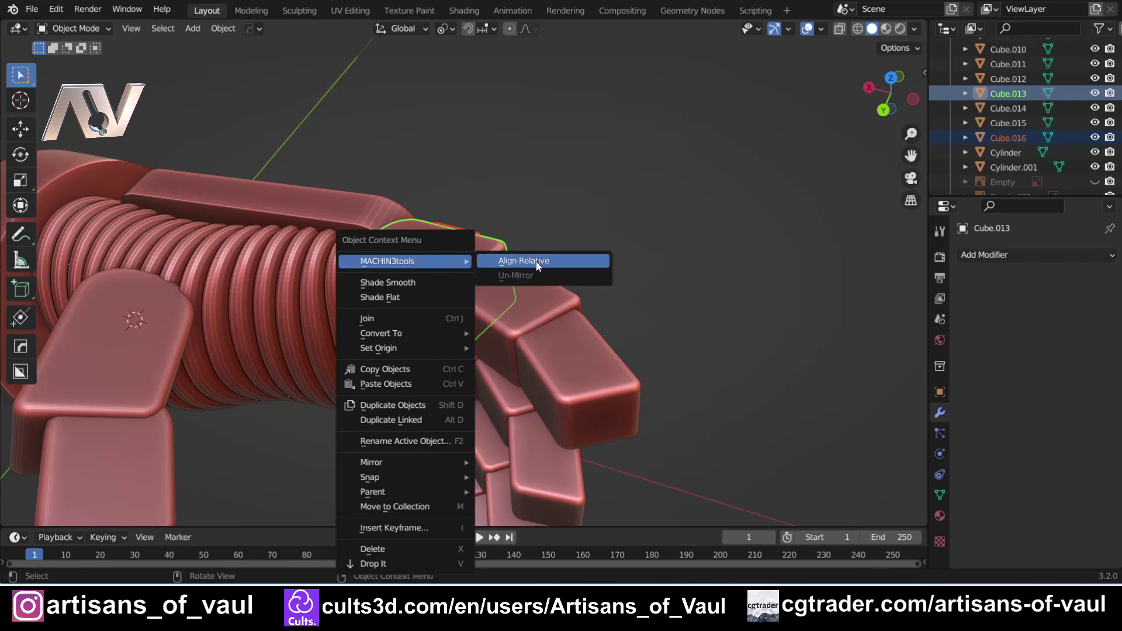
{"action": "left_click", "coordinate": [535, 262]}
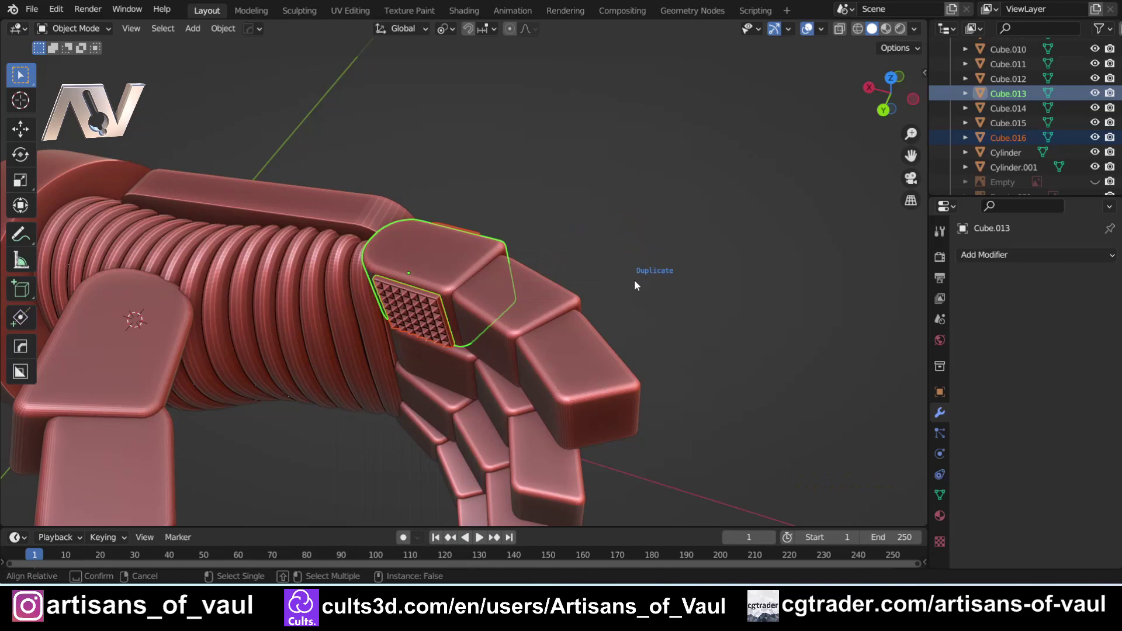
Target the same finger's middle and tip segments and all three segments of the adjacent finger for the aligned panel and plate duplicates.
{"action": "middle_click_drag", "start_coordinate": [633, 280], "coordinate": [626, 201], "text": "shift"}
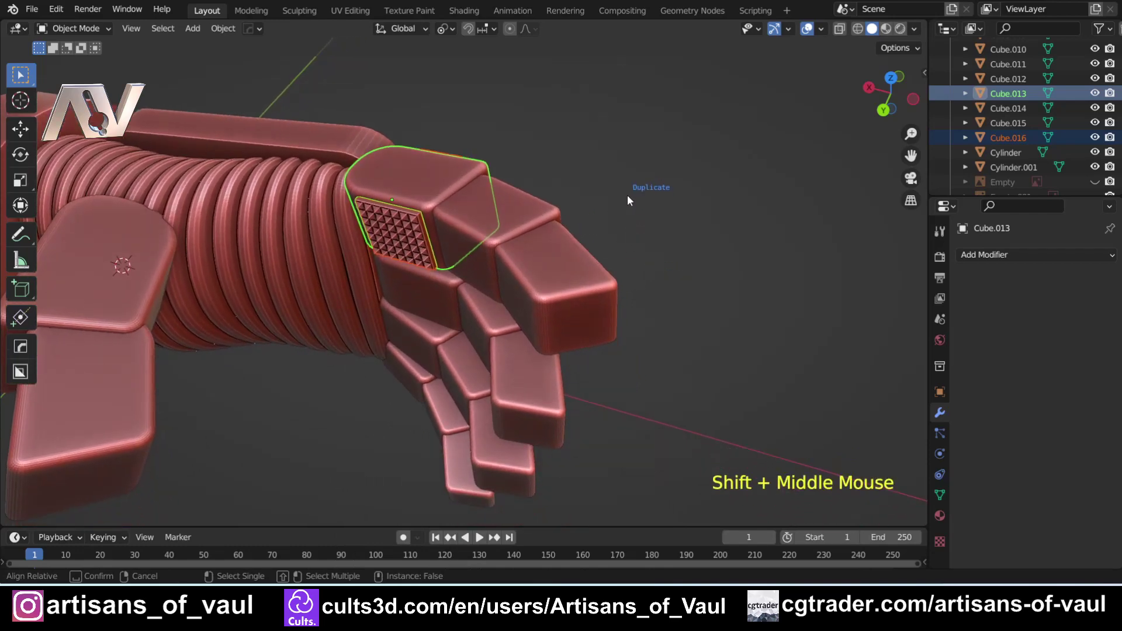
{"action": "middle_click_drag", "start_coordinate": [456, 248], "coordinate": [541, 231], "text": "shift"}
{"action": "middle_click_drag", "start_coordinate": [663, 208], "coordinate": [600, 223], "text": "shift"}
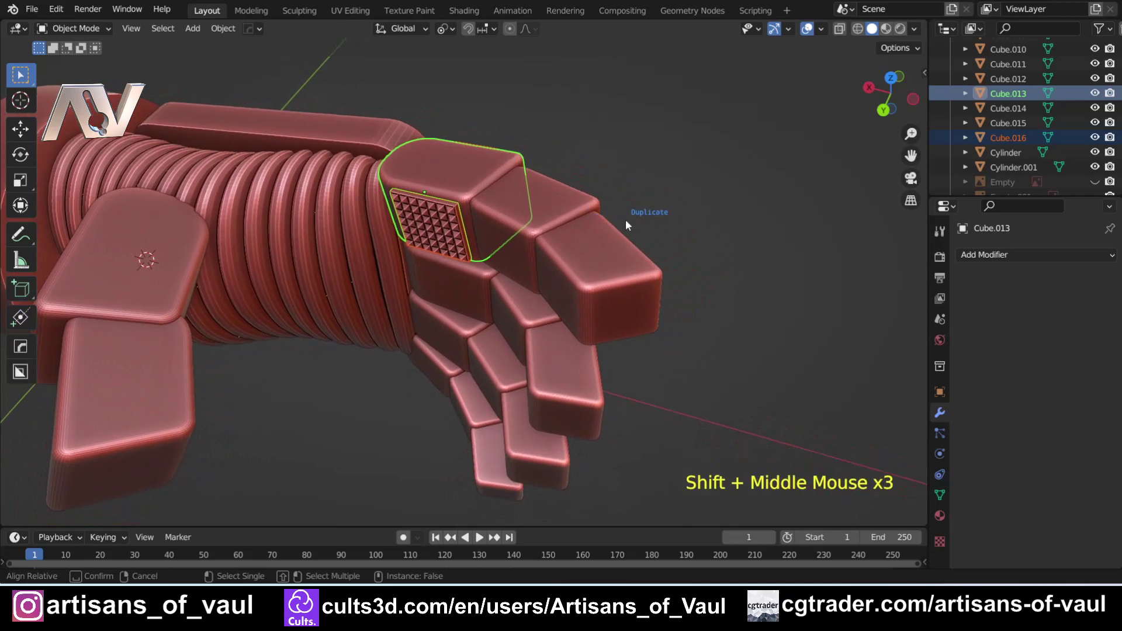
{"action": "left_click", "coordinate": [551, 201]}
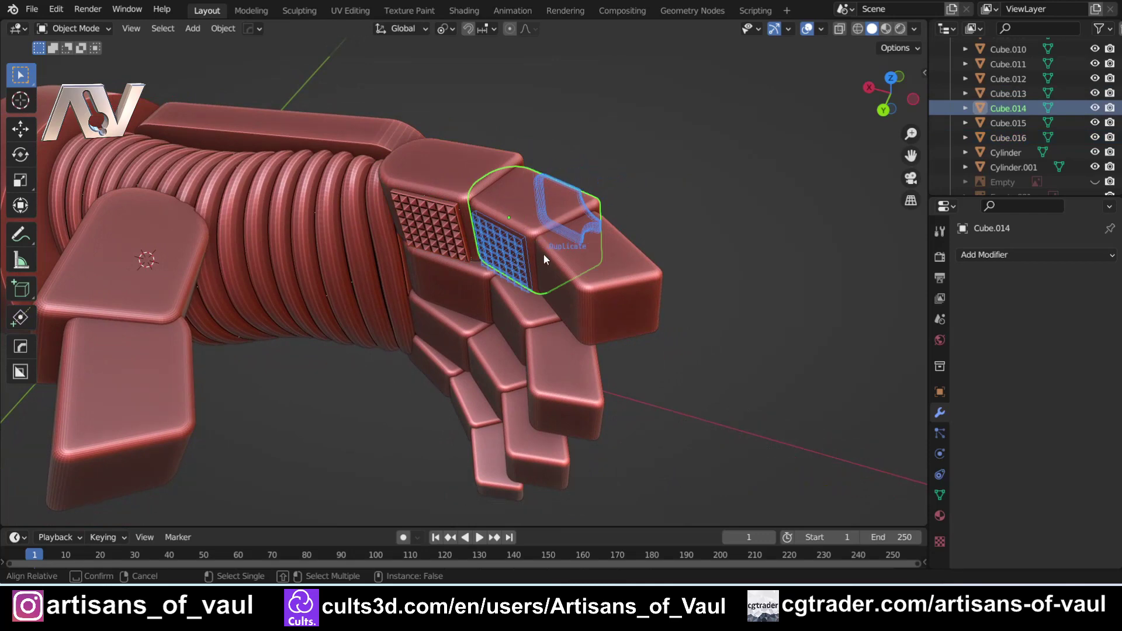
{"action": "left_click", "coordinate": [605, 288], "text": "shift"}
{"action": "left_click", "coordinate": [470, 292], "text": "shift"}
{"action": "left_click", "coordinate": [503, 301], "text": "shift"}
{"action": "left_click", "coordinate": [526, 333], "text": "shift"}
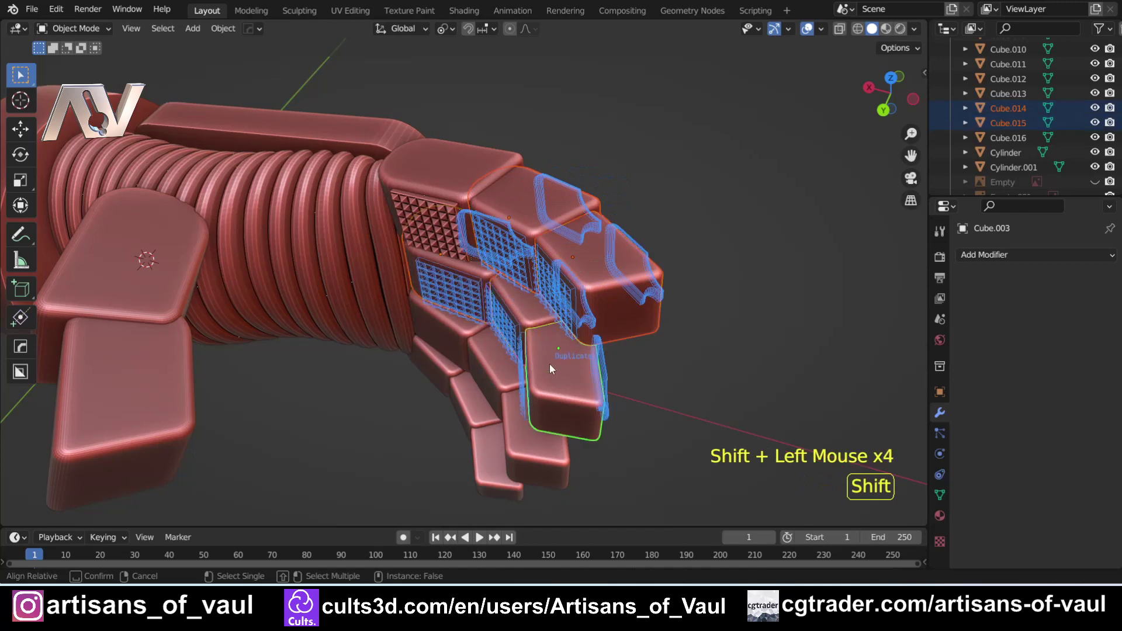
Add the three segments of the third finger and the three of the little finger as Align Relative duplicate targets.
{"action": "left_click", "coordinate": [449, 340], "text": "shift"}
{"action": "left_click", "coordinate": [501, 395], "text": "shift"}
{"action": "left_click", "coordinate": [434, 392], "text": "shift"}
{"action": "left_click", "coordinate": [446, 395], "text": "shift"}
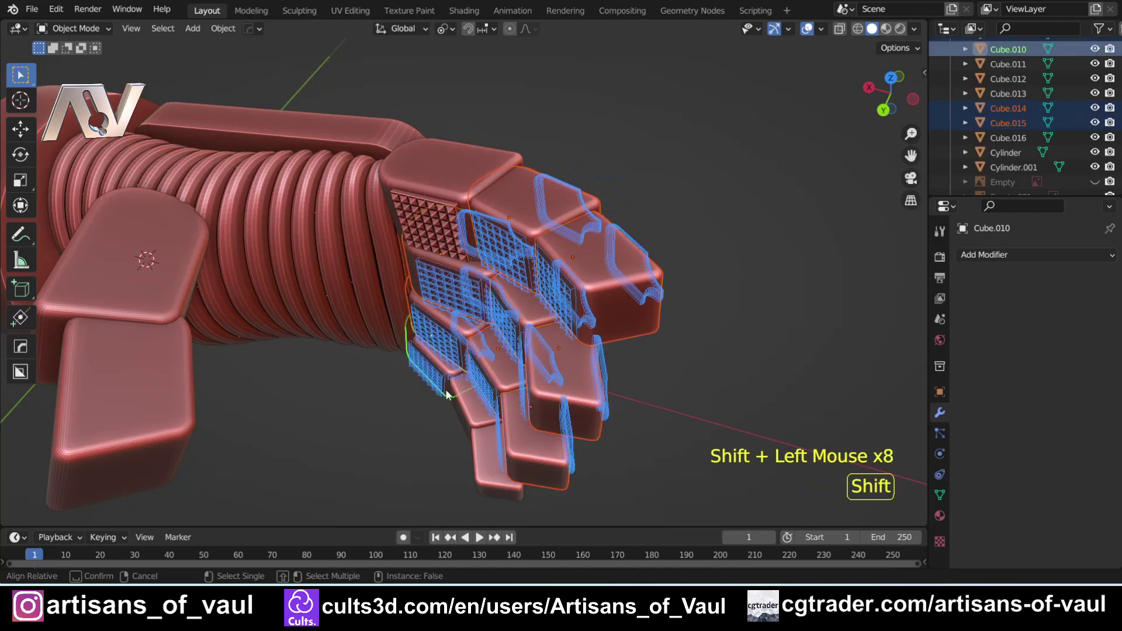
{"action": "left_click", "coordinate": [492, 461], "text": "shift"}
{"action": "left_click", "coordinate": [479, 450], "text": "shift"}
Add both thumb segments as targets and confirm the Align Relative duplication of the panel and plate.
{"action": "left_click", "coordinate": [193, 292], "text": "shift"}
{"action": "left_click", "coordinate": [155, 383], "text": "shift"}
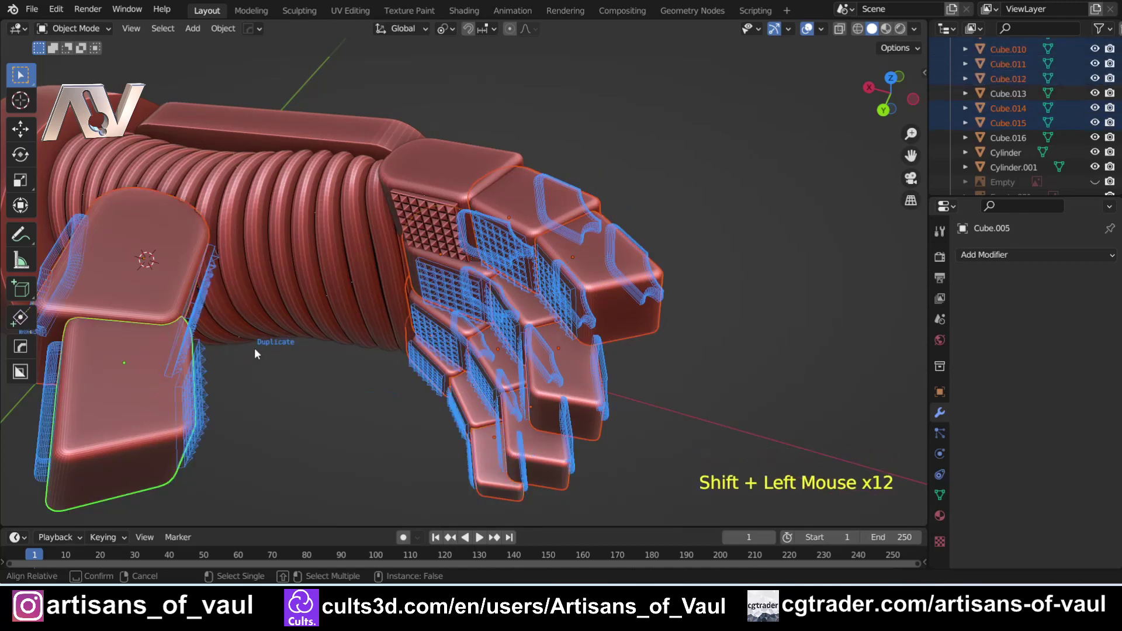
{"action": "middle_click_drag", "start_coordinate": [254, 348], "coordinate": [317, 345]}
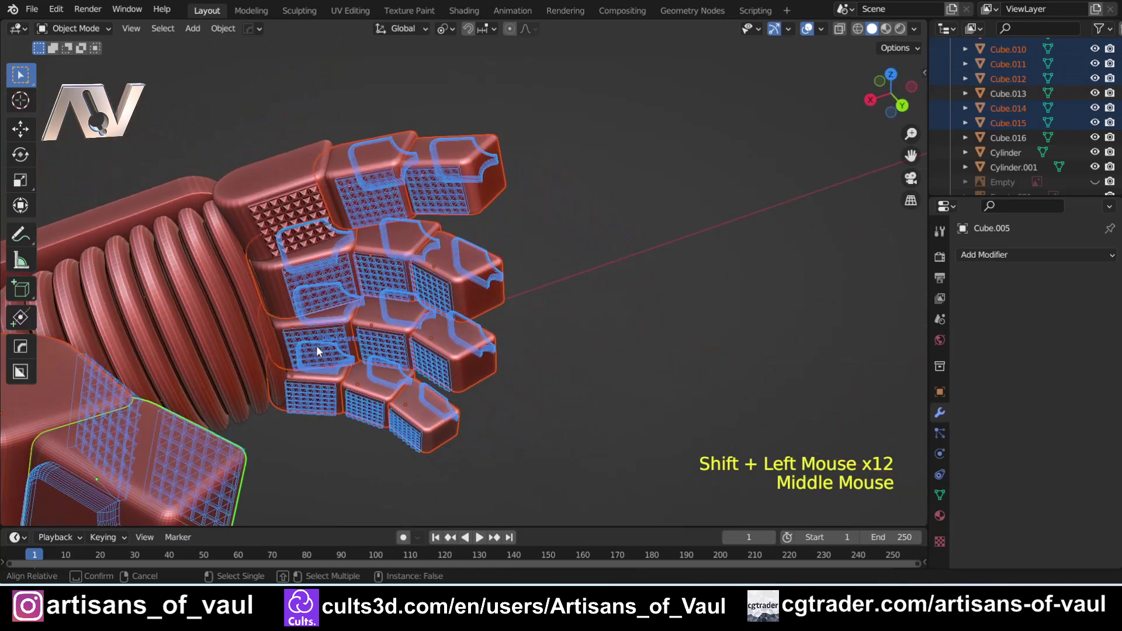
{"action": "middle_click_drag", "start_coordinate": [537, 322], "coordinate": [622, 321], "text": "shift"}
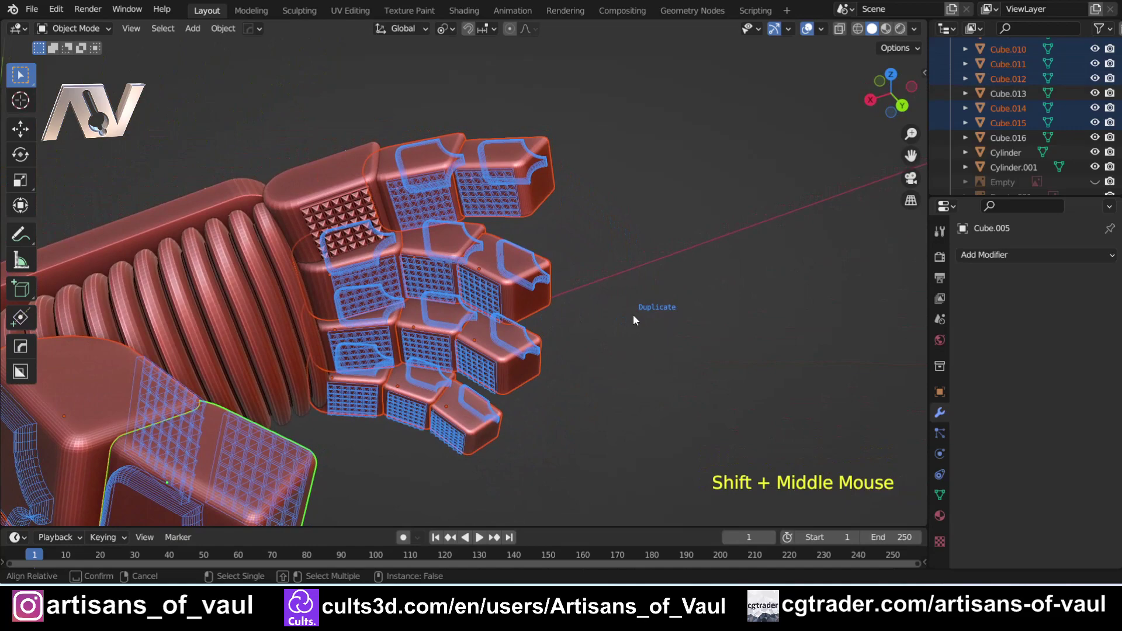
{"action": "left_click", "coordinate": [633, 314]}
Examine the placement of the duplicated knurled panels and armour plates on the thumb and all finger segments.
{"action": "middle_click_drag", "start_coordinate": [633, 307], "coordinate": [417, 266]}
{"action": "middle_click_drag", "start_coordinate": [423, 314], "coordinate": [467, 270]}
{"action": "scroll", "coordinate": [415, 349], "scroll_direction": "up", "scroll_amount": 2}
{"action": "scroll", "coordinate": [413, 342], "scroll_direction": "up", "scroll_amount": 3}
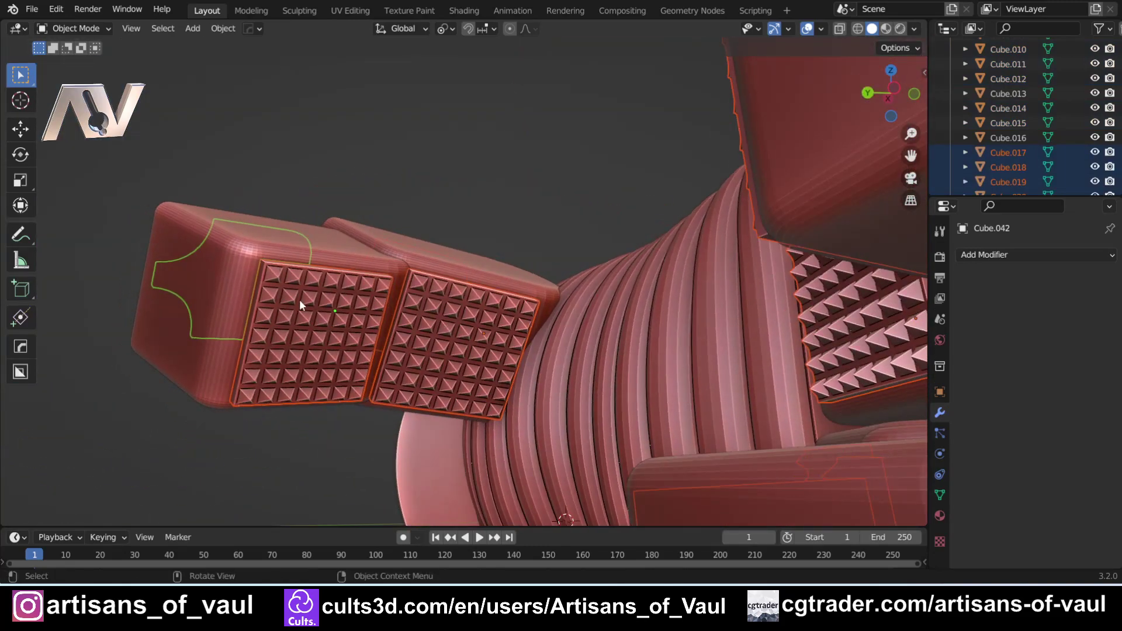
{"action": "scroll", "coordinate": [299, 299], "scroll_direction": "down", "scroll_amount": 2}
{"action": "middle_click_drag", "start_coordinate": [275, 268], "coordinate": [346, 302]}
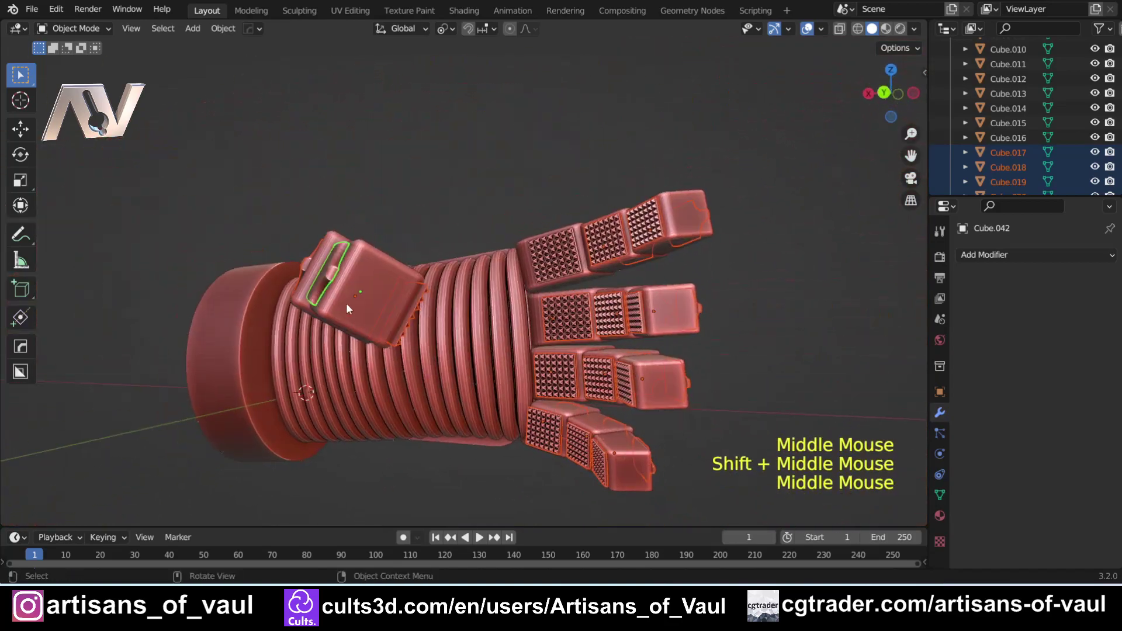
{"action": "middle_click_drag", "start_coordinate": [581, 277], "coordinate": [558, 303]}
{"action": "scroll", "coordinate": [454, 328], "scroll_direction": "up", "scroll_amount": 1}
{"action": "scroll", "coordinate": [422, 321], "scroll_direction": "up", "scroll_amount": 1}
{"action": "left_click", "coordinate": [638, 315]}
{"action": "middle_click_drag", "start_coordinate": [638, 316], "coordinate": [534, 405]}
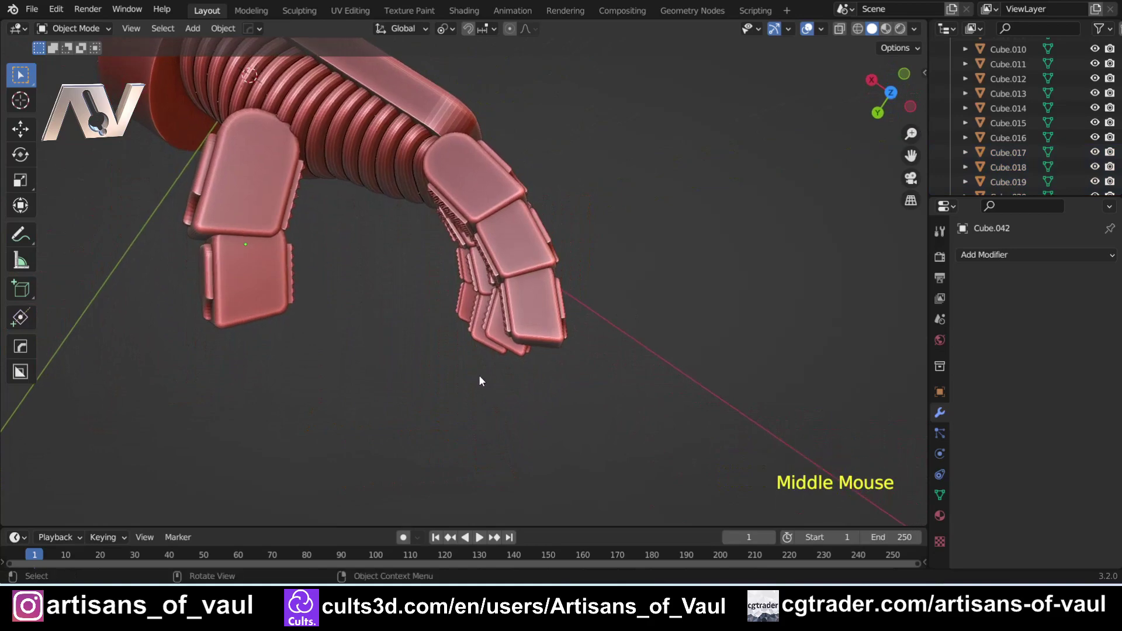
{"action": "middle_click_drag", "start_coordinate": [380, 401], "coordinate": [415, 334]}
{"action": "middle_click_drag", "start_coordinate": [415, 335], "coordinate": [496, 327], "text": "shift"}
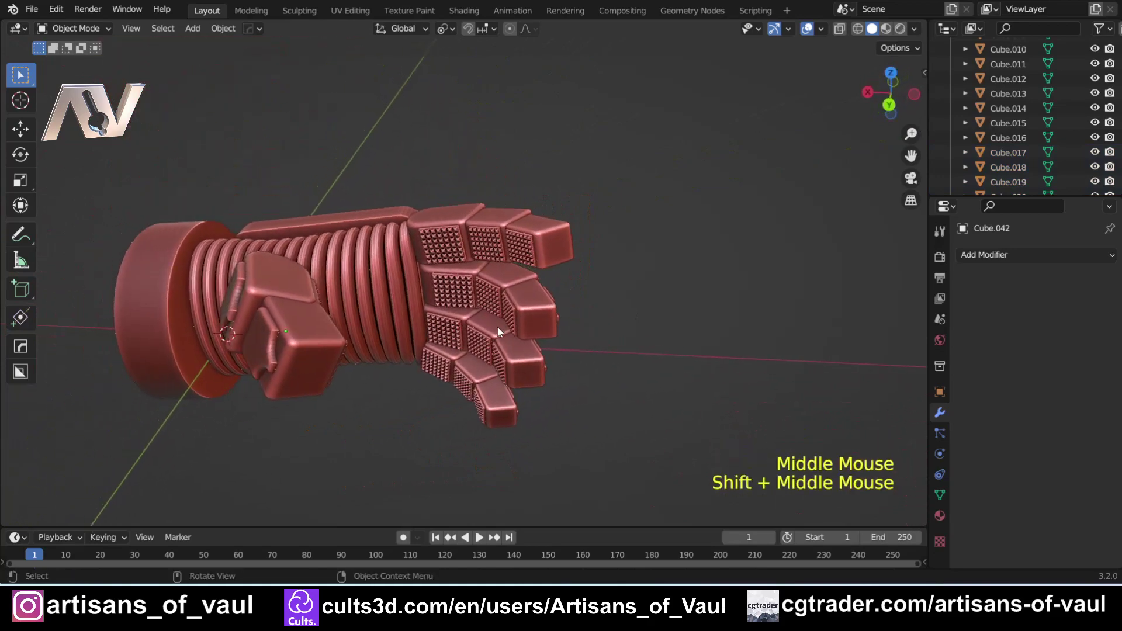
{"action": "scroll", "coordinate": [496, 327], "scroll_direction": "up", "scroll_amount": 2}
{"action": "middle_click_drag", "start_coordinate": [464, 366], "coordinate": [364, 382]}
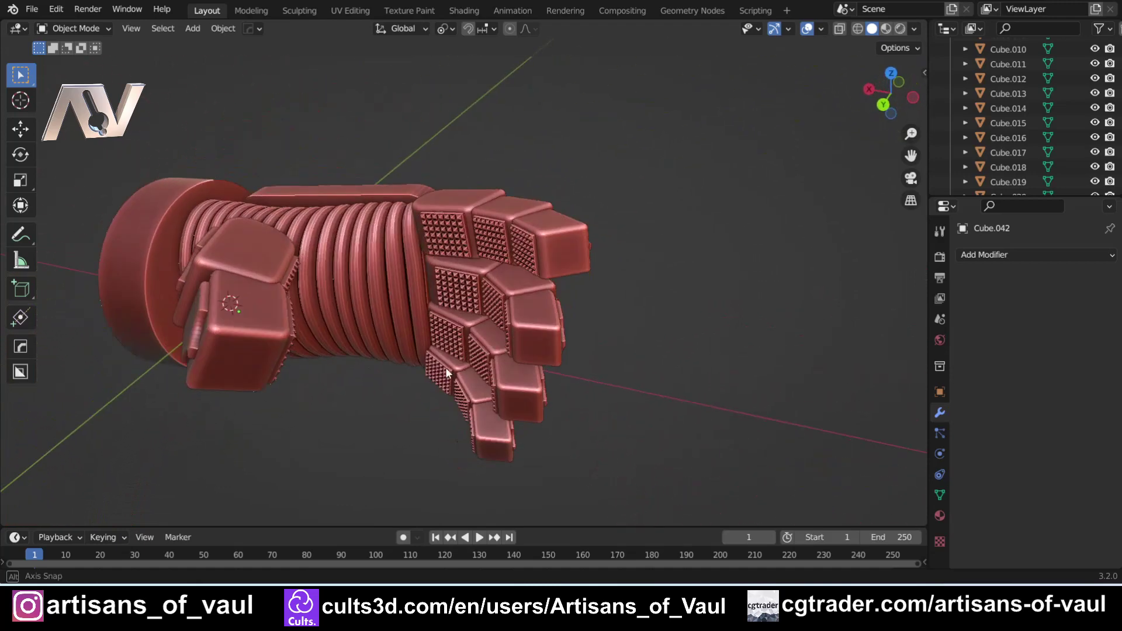
{"action": "scroll", "coordinate": [584, 176], "scroll_direction": "up", "scroll_amount": 3}
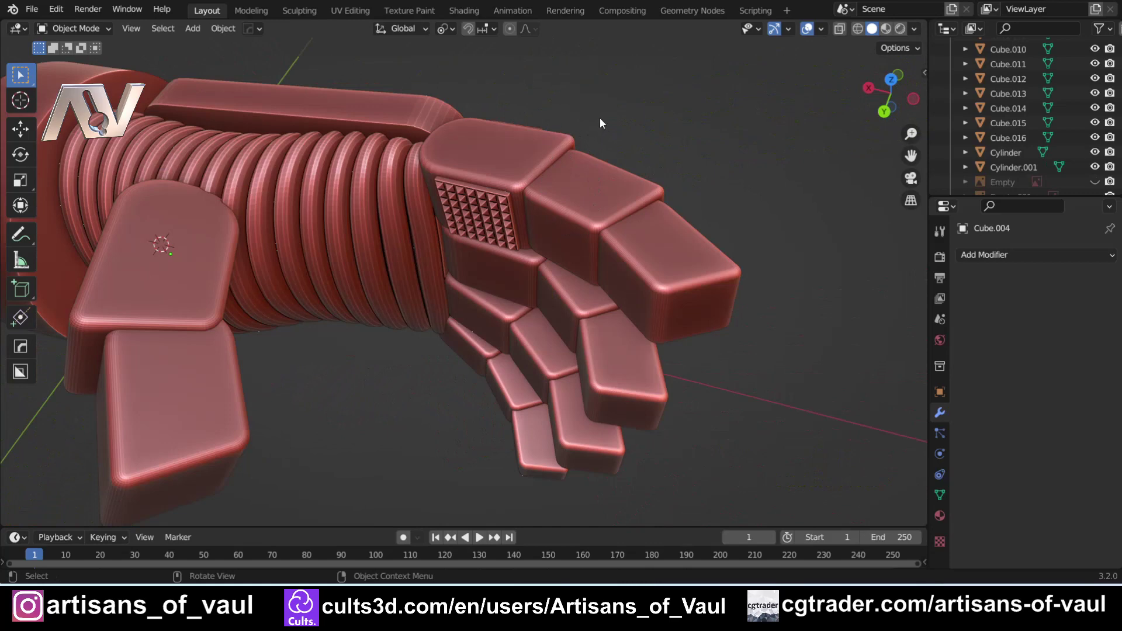
Parent the knurled panel and the armour plate to the first finger's base segment using the Object parent type.
{"action": "middle_click_drag", "start_coordinate": [600, 117], "coordinate": [481, 269]}
{"action": "scroll", "coordinate": [481, 269], "scroll_direction": "up", "scroll_amount": 2}
{"action": "scroll", "coordinate": [482, 268], "scroll_direction": "up", "scroll_amount": 1}
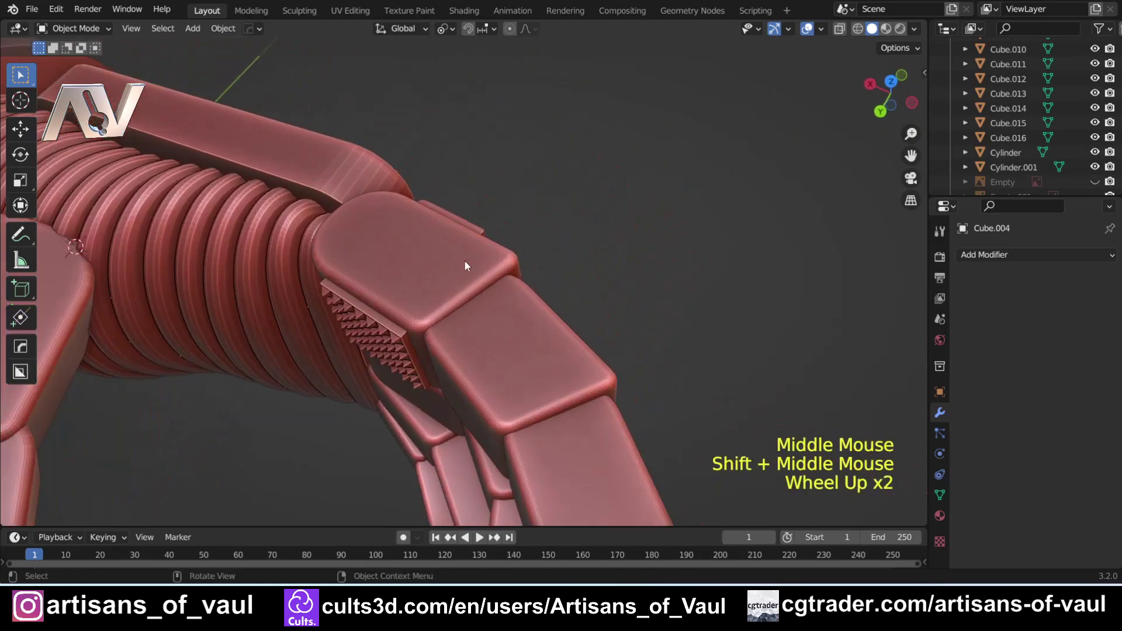
{"action": "left_click", "coordinate": [446, 275]}
{"action": "left_click", "coordinate": [472, 226]}
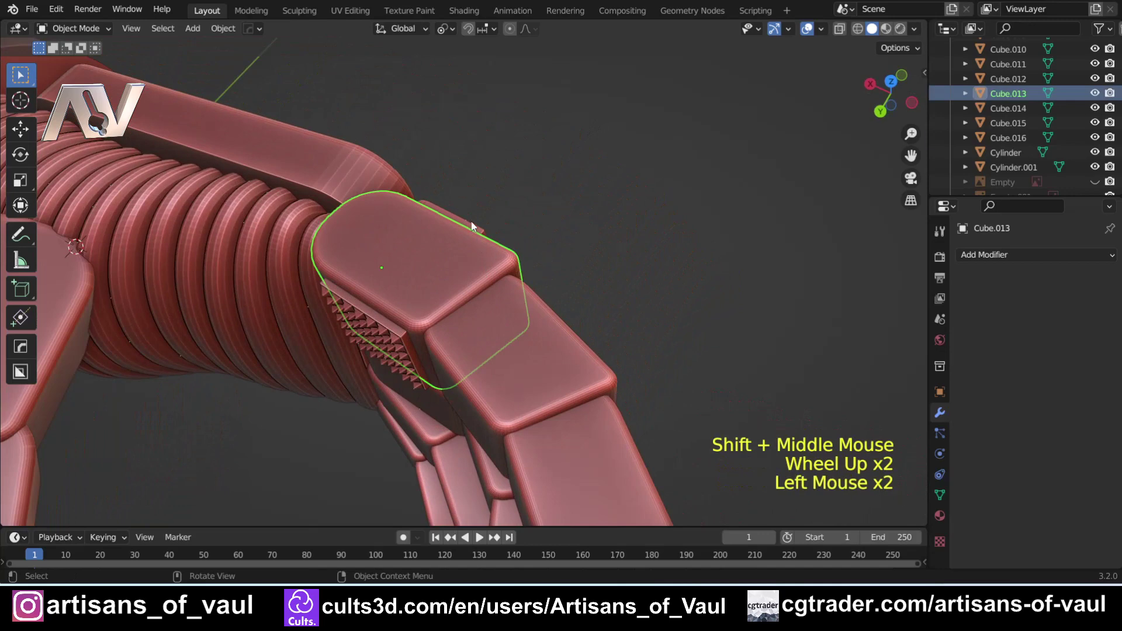
{"action": "left_click", "coordinate": [374, 332], "text": "shift"}
{"action": "left_click", "coordinate": [411, 276], "text": "shift"}
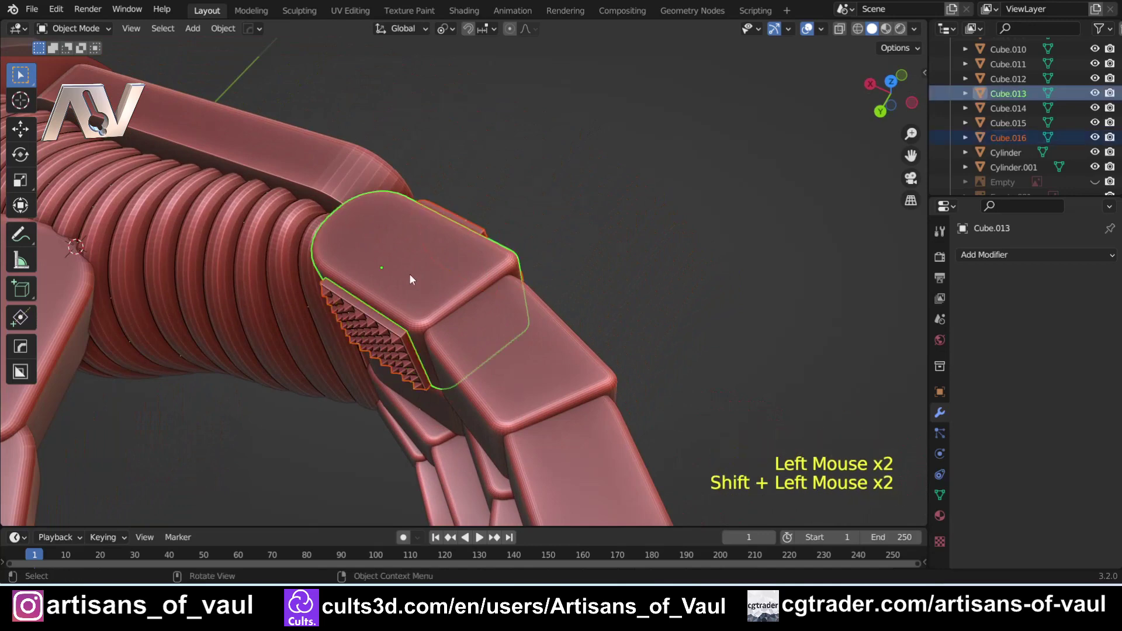
{"action": "key", "text": "ctrl+p"}
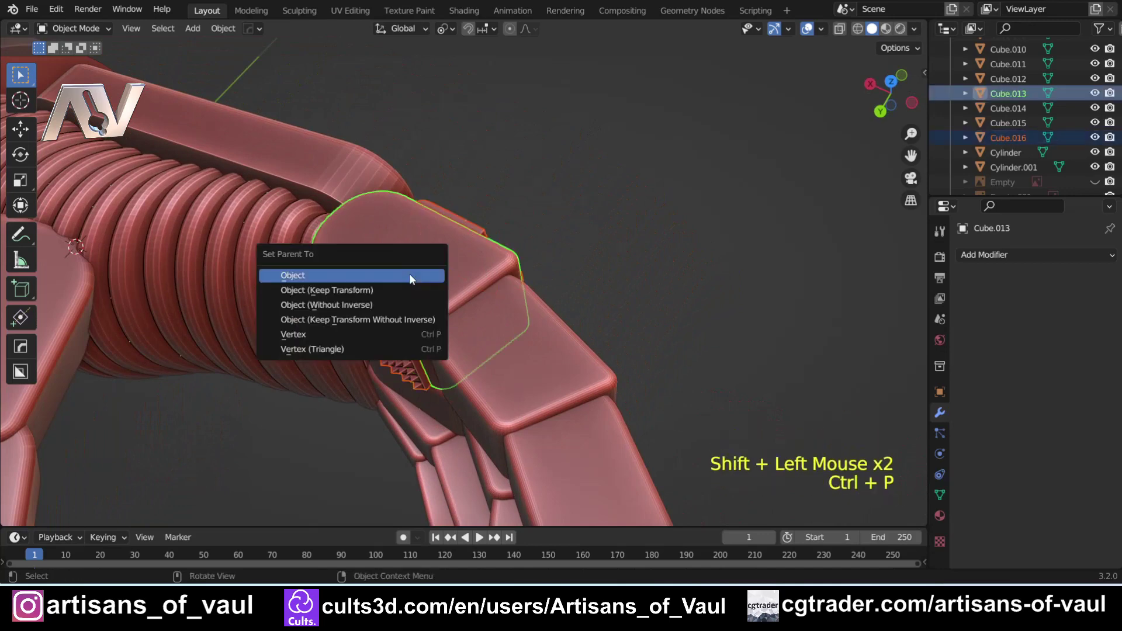
{"action": "left_click", "coordinate": [409, 274]}
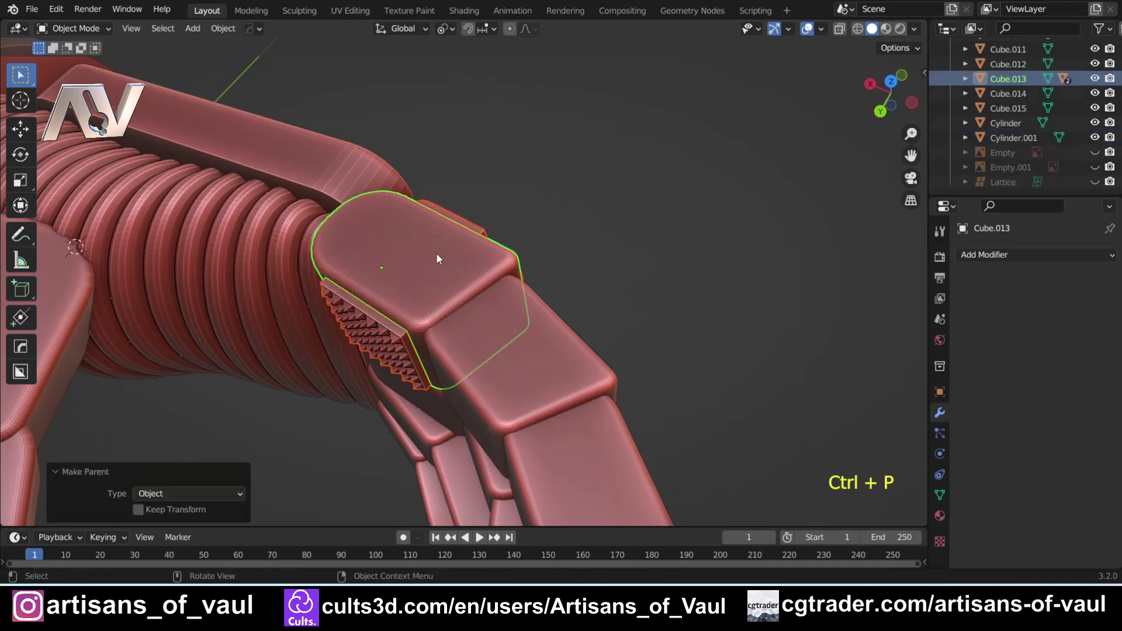
Test the parenting by trial-rotating the finger's base segment and trial-moving its knurled panel, cancelling both transforms.
{"action": "left_click", "coordinate": [406, 236]}
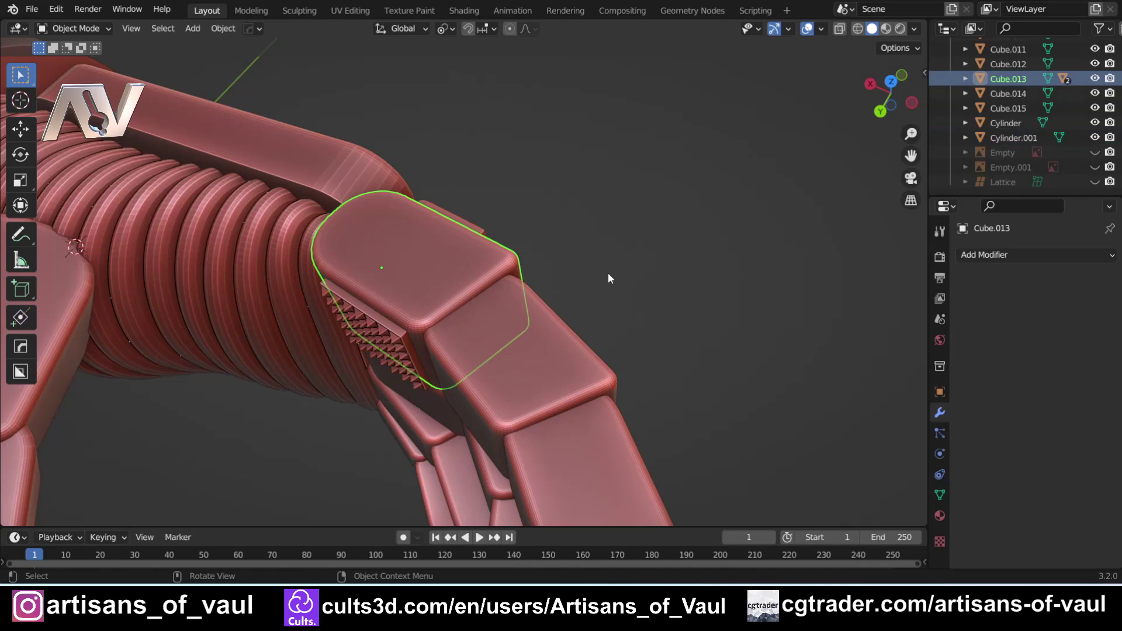
{"action": "key", "text": "r"}
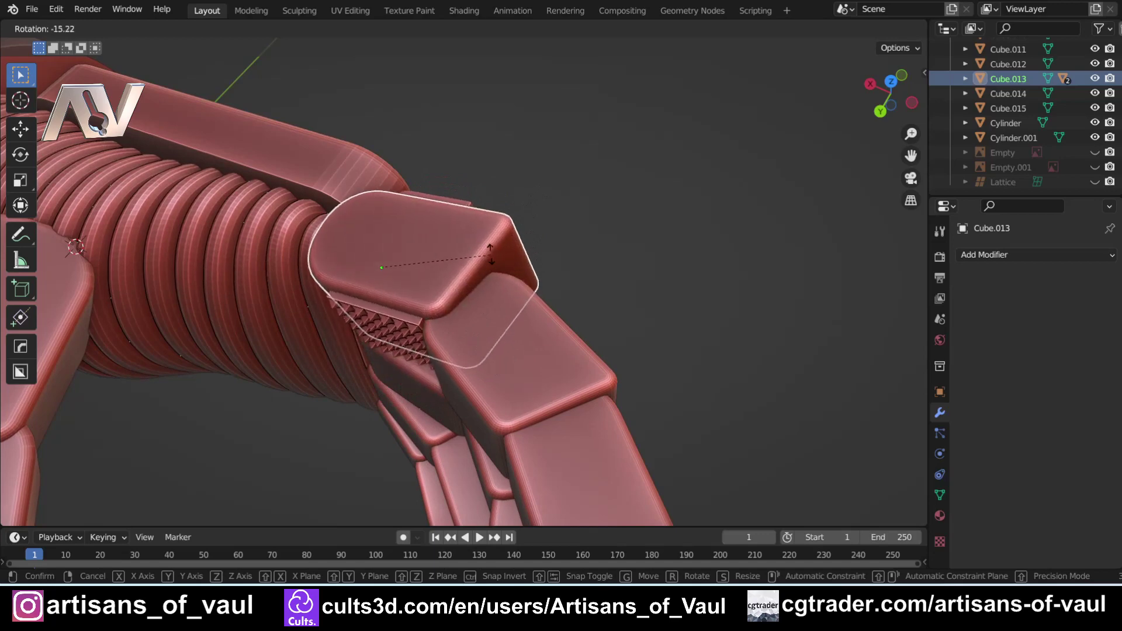
{"action": "right_click", "coordinate": [443, 293]}
{"action": "left_click", "coordinate": [372, 338]}
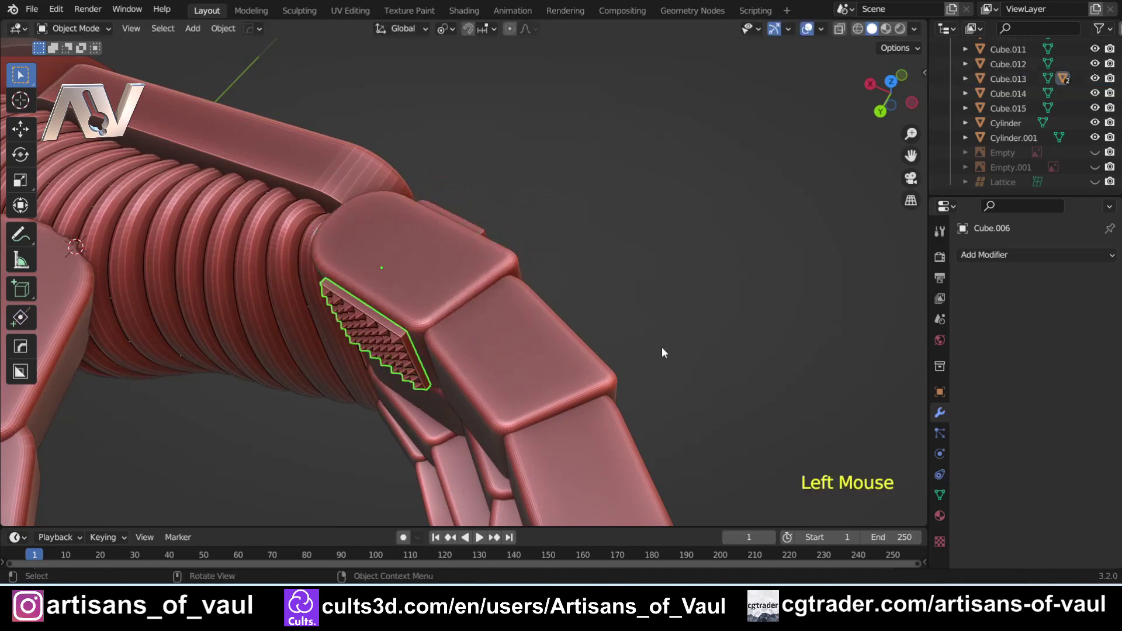
{"action": "key", "text": "g"}
{"action": "right_click", "coordinate": [592, 338]}
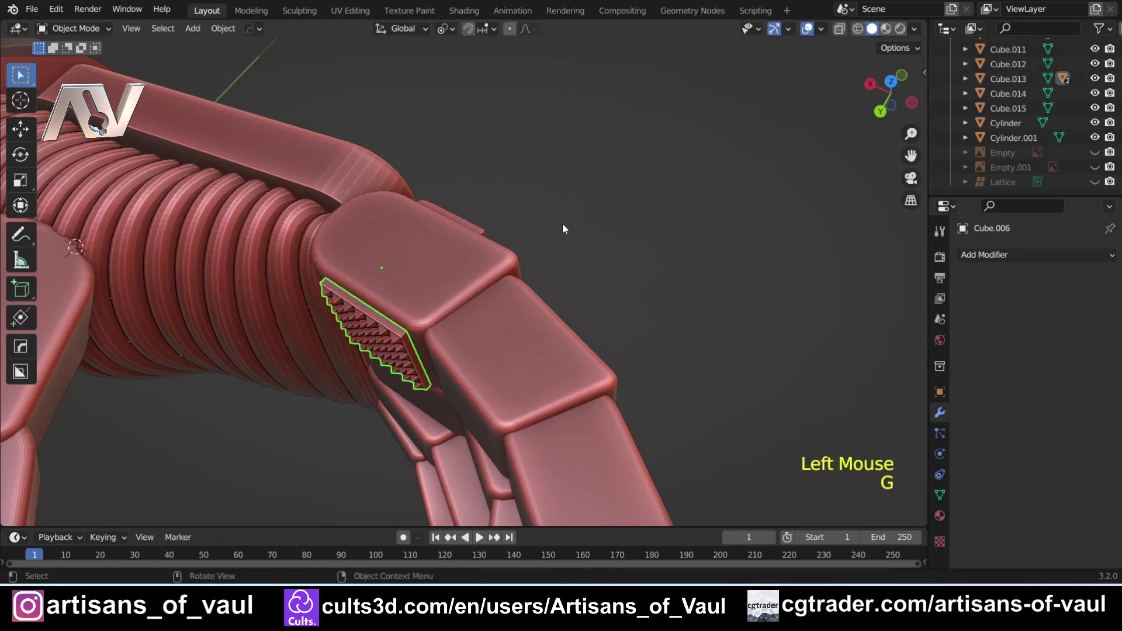
{"action": "left_click", "coordinate": [404, 261]}
{"action": "left_click", "coordinate": [626, 189]}
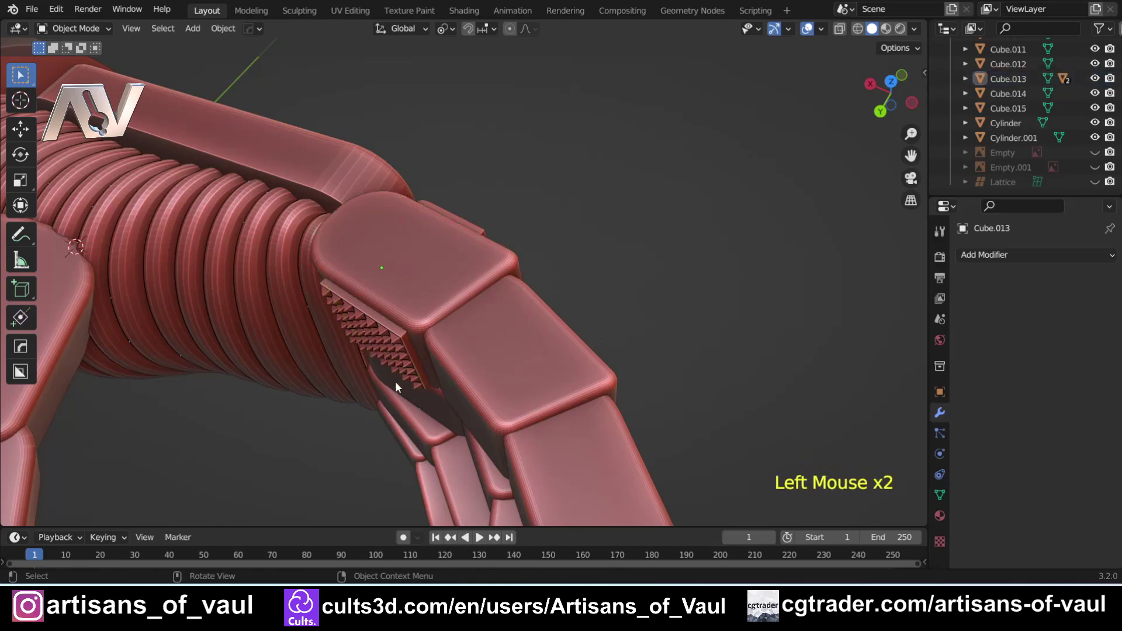
Start Align Relative in Instance mode for the knurled panel and armour plate, with their parent base segment as the reference.
{"action": "middle_click_drag", "start_coordinate": [384, 329], "coordinate": [453, 263], "text": "shift"}
{"action": "scroll", "coordinate": [453, 263], "scroll_direction": "down", "scroll_amount": 2}
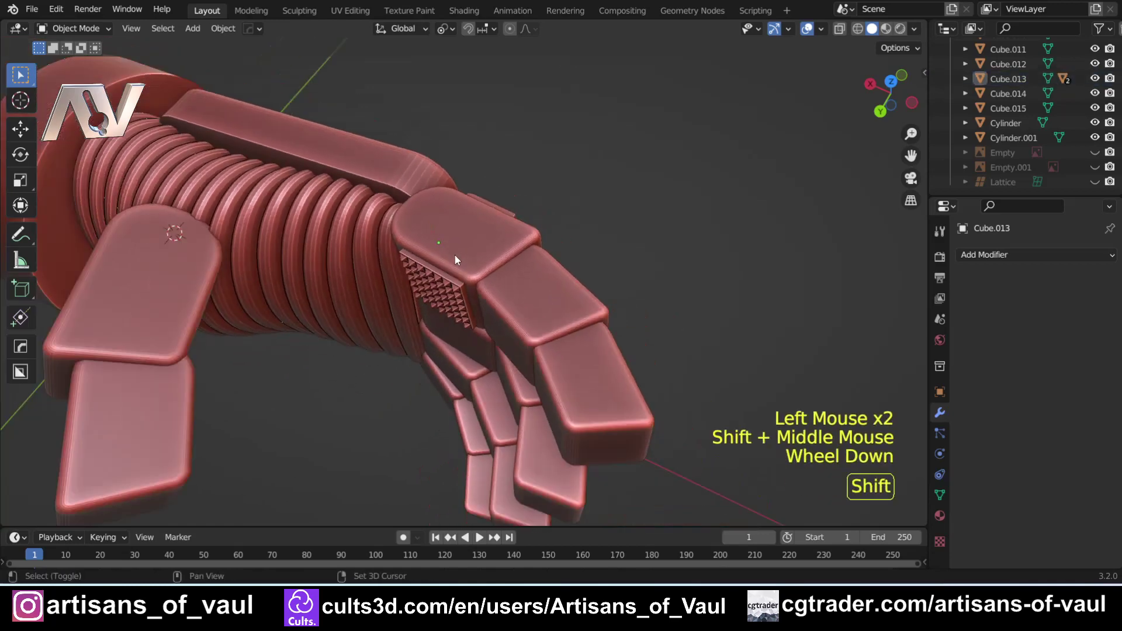
{"action": "left_click", "coordinate": [445, 287]}
{"action": "left_click", "coordinate": [506, 209], "text": "shift"}
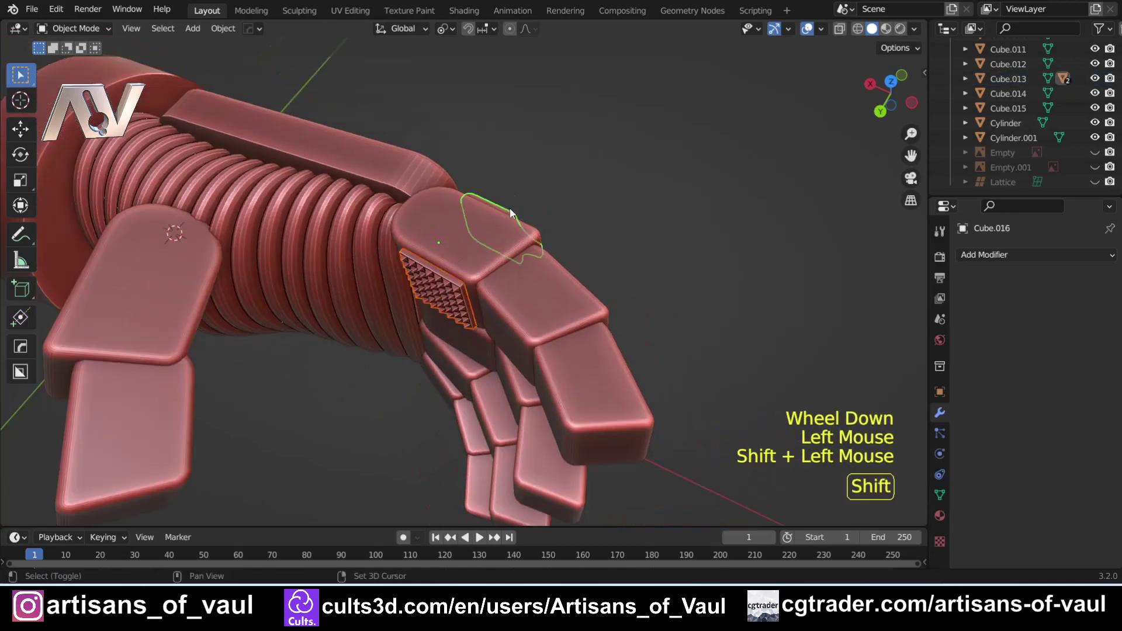
{"action": "left_click", "coordinate": [455, 245], "text": "shift"}
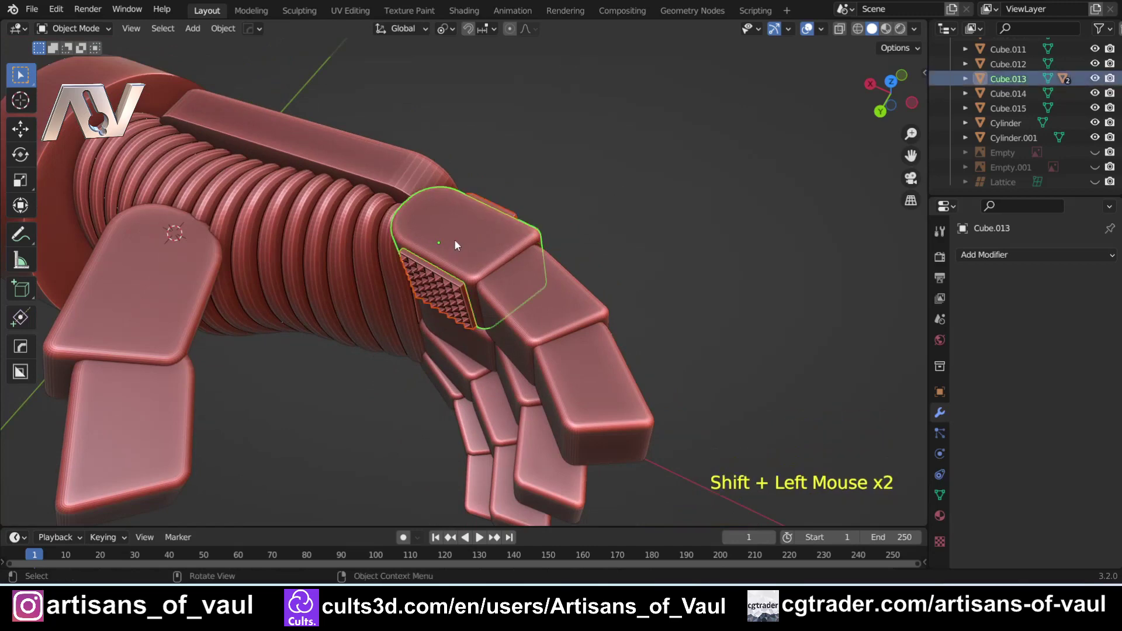
{"action": "right_click", "coordinate": [455, 245]}
{"action": "mouse_move", "coordinate": [454, 240]}
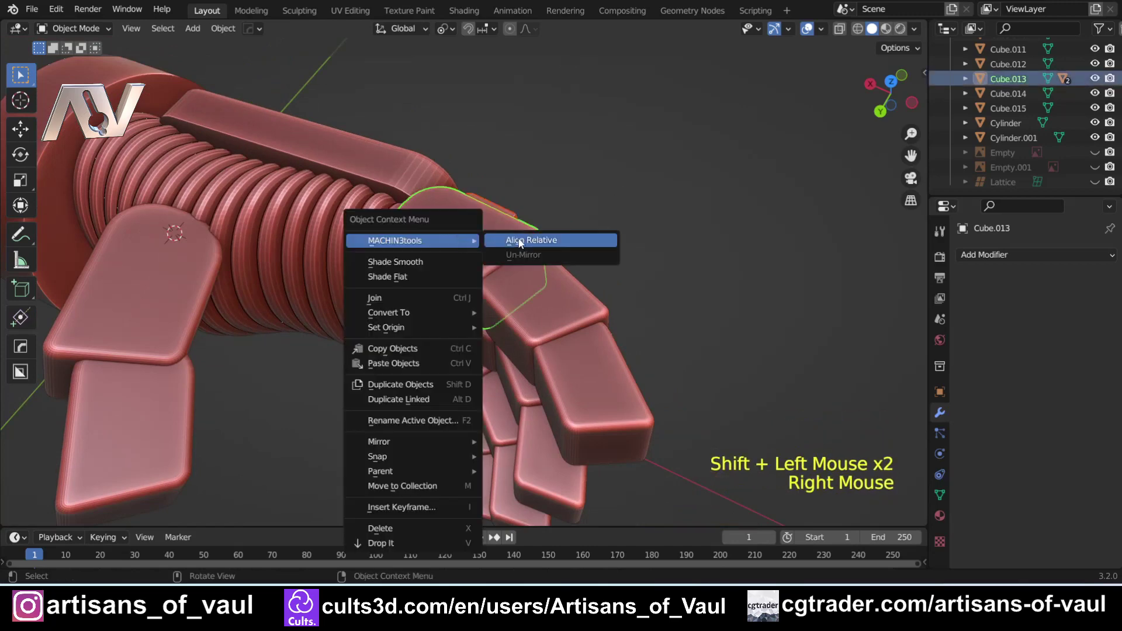
{"action": "left_click", "coordinate": [529, 241]}
{"action": "middle_click_drag", "start_coordinate": [648, 234], "coordinate": [624, 241], "text": "shift"}
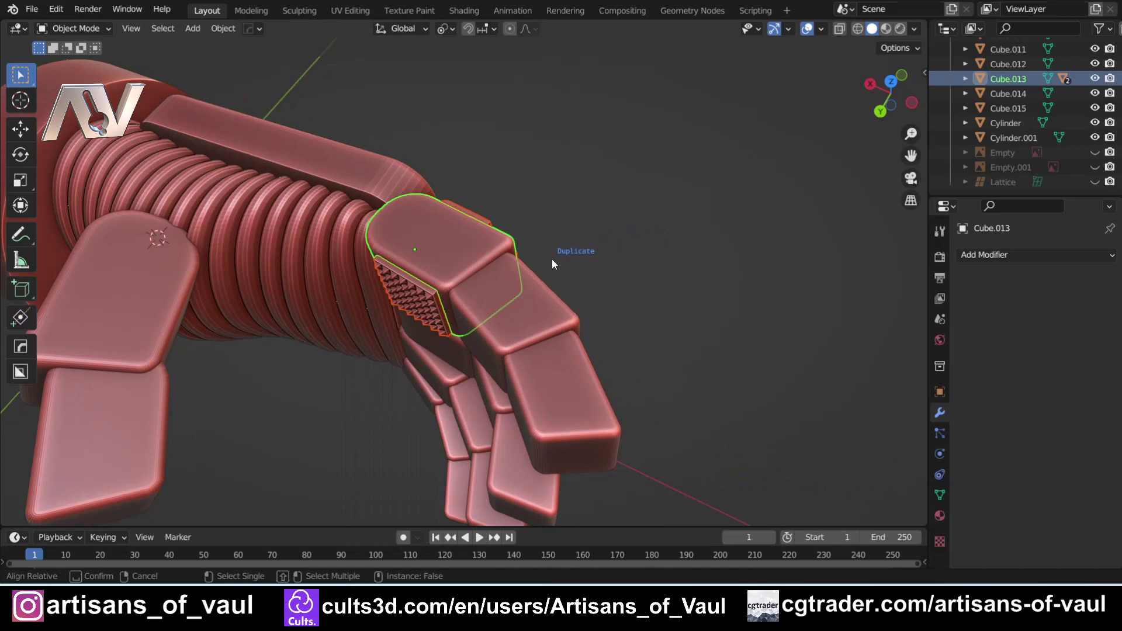
{"action": "scroll", "coordinate": [552, 259], "scroll_direction": "down", "scroll_amount": 1}
{"action": "middle_click_drag", "start_coordinate": [605, 292], "coordinate": [600, 264], "text": "shift"}
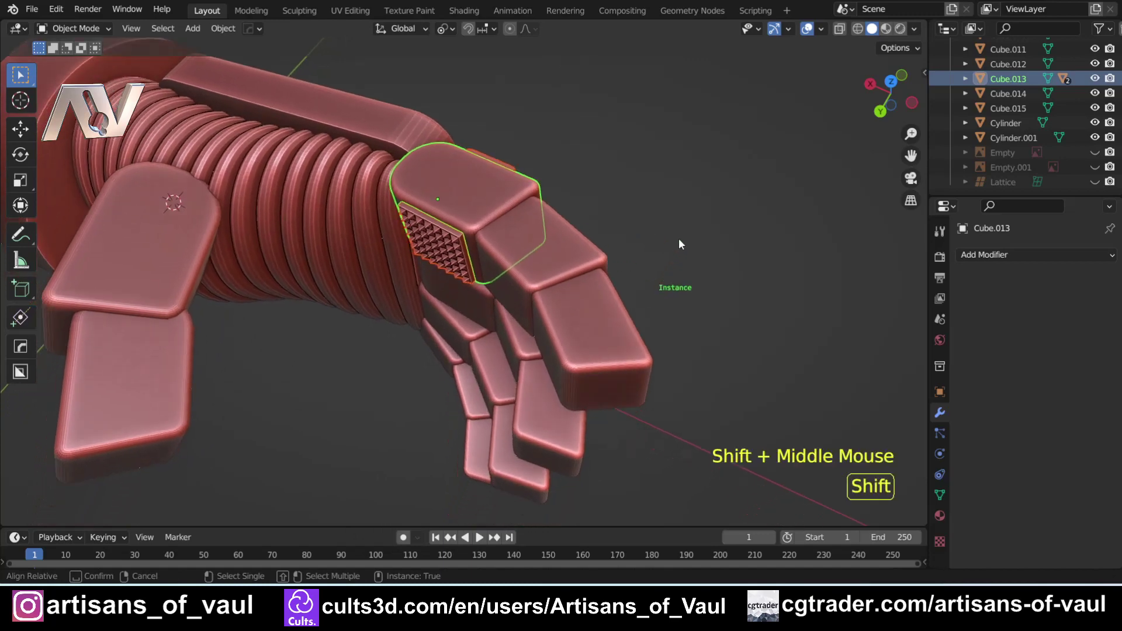
Target the first finger's middle and tip segments and all three segments of the adjacent finger for the panel and plate instances.
{"action": "left_click", "coordinate": [558, 254]}
{"action": "left_click", "coordinate": [572, 334], "text": "shift"}
{"action": "left_click", "coordinate": [447, 295], "text": "shift"}
{"action": "left_click", "coordinate": [513, 352], "text": "shift"}
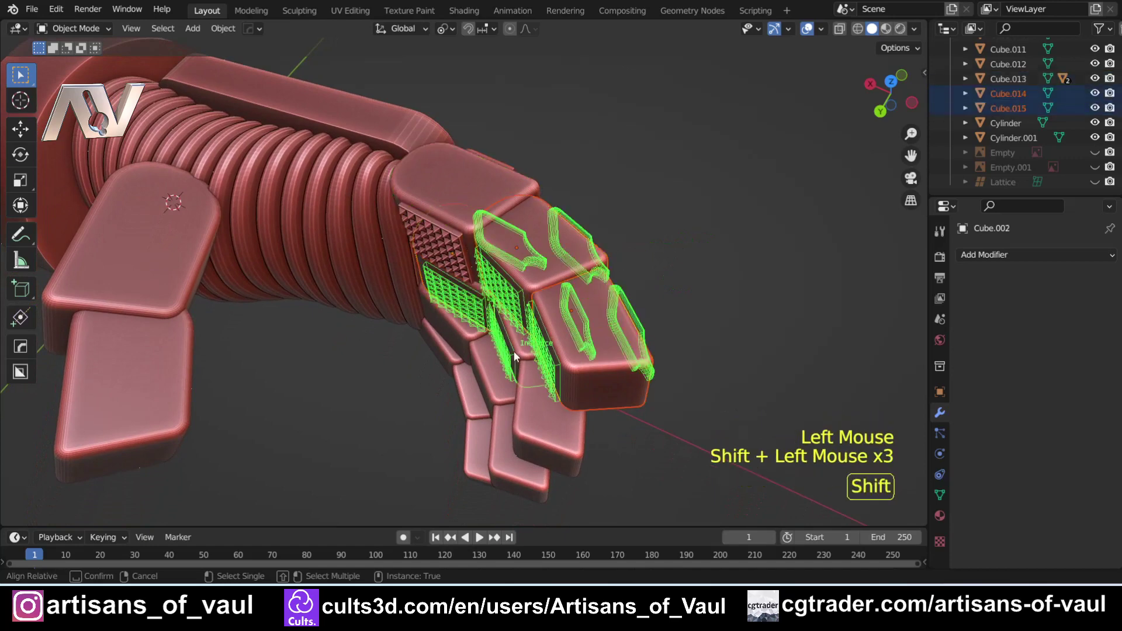
{"action": "left_click", "coordinate": [527, 400], "text": "shift"}
Add the third finger's three segments and the little finger's three segments as targets for the panel and plate instances.
{"action": "left_click", "coordinate": [462, 336], "text": "shift"}
{"action": "left_click", "coordinate": [484, 375], "text": "shift"}
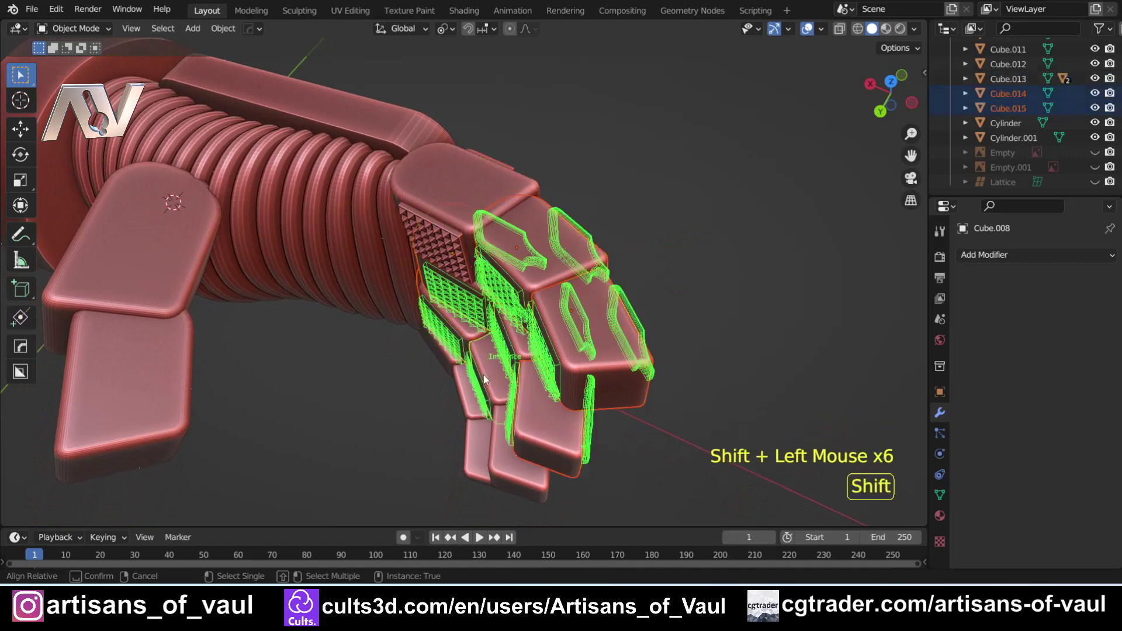
{"action": "left_click", "coordinate": [495, 478], "text": "shift"}
{"action": "middle_click_drag", "start_coordinate": [432, 414], "coordinate": [418, 336]}
{"action": "left_click", "coordinate": [382, 479], "text": "shift"}
{"action": "left_click", "coordinate": [425, 497], "text": "shift"}
{"action": "left_click", "coordinate": [509, 356], "text": "shift"}
Add both thumb segments as instance targets and confirm the Align Relative operation.
{"action": "left_click", "coordinate": [366, 237], "text": "shift"}
{"action": "left_click", "coordinate": [356, 245], "text": "shift"}
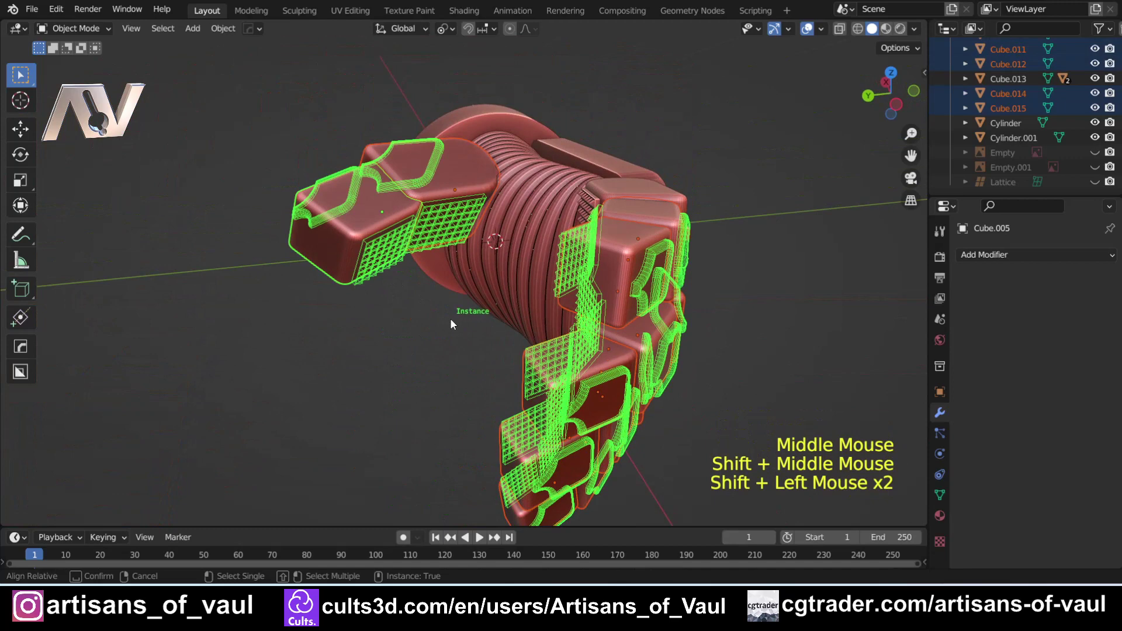
{"action": "left_click", "coordinate": [451, 321]}
Examine the instanced panels and plates across the hand, and reselect the source plate and panel with their base segment.
{"action": "middle_click_drag", "start_coordinate": [364, 320], "coordinate": [439, 397]}
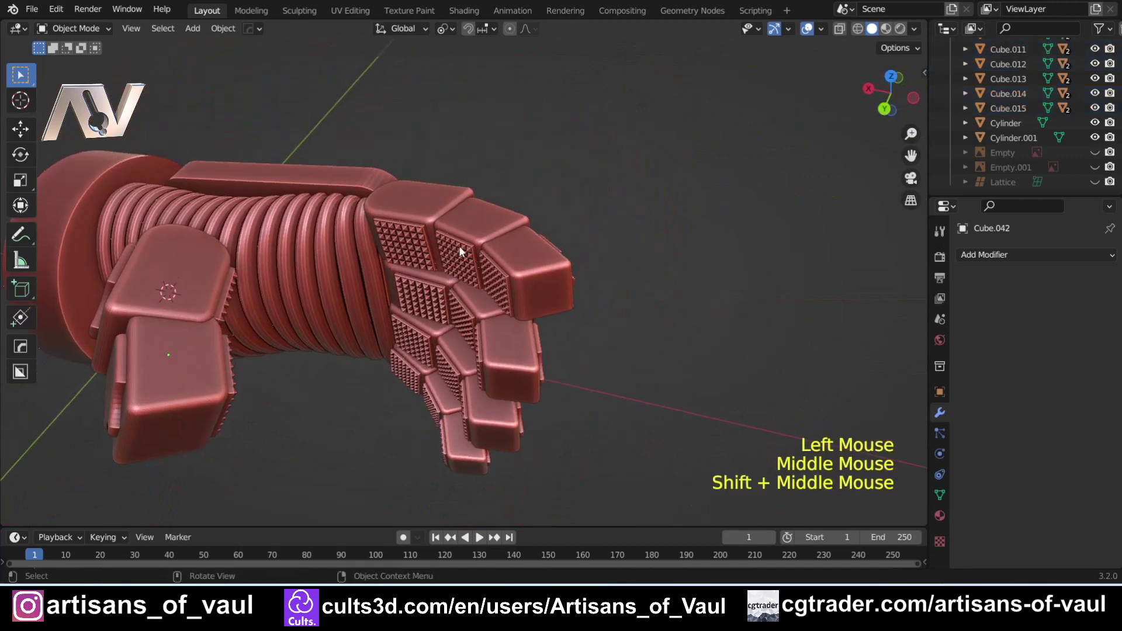
{"action": "middle_click_drag", "start_coordinate": [449, 260], "coordinate": [433, 335]}
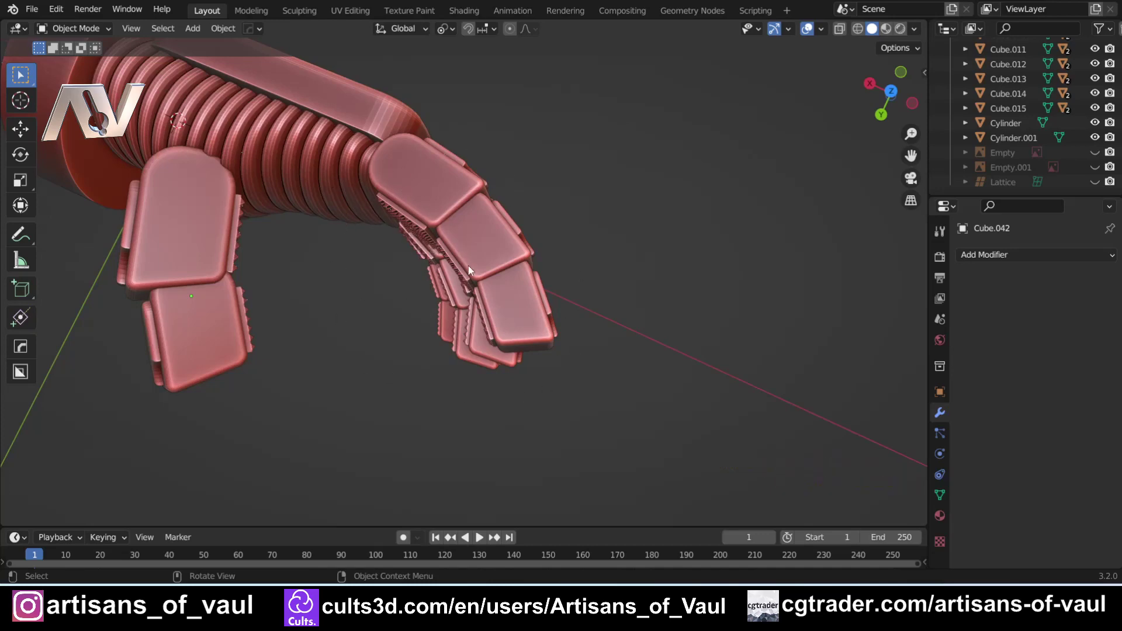
{"action": "middle_click_drag", "start_coordinate": [412, 373], "coordinate": [403, 332]}
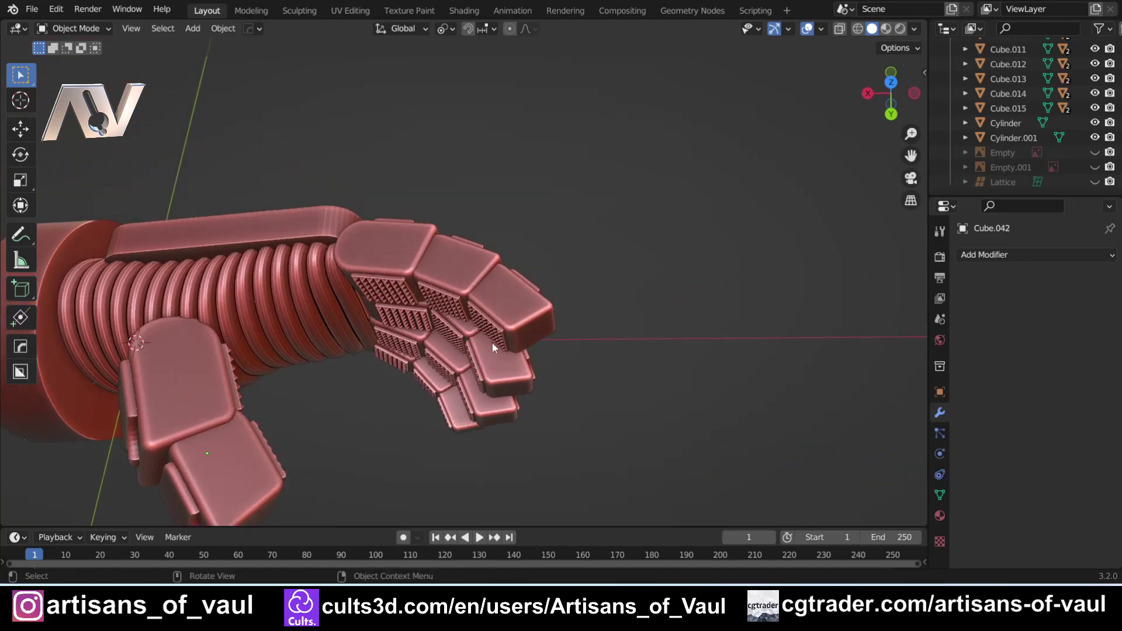
{"action": "scroll", "coordinate": [492, 347], "scroll_direction": "up", "scroll_amount": 1}
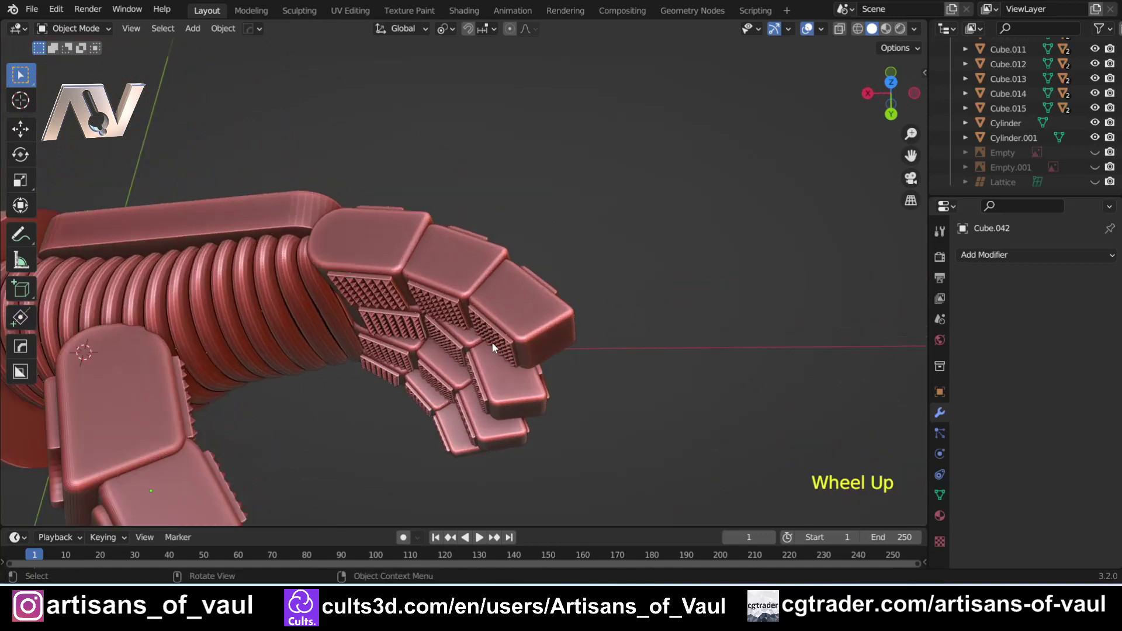
{"action": "left_click", "coordinate": [390, 248]}
{"action": "left_click", "coordinate": [390, 247]}
{"action": "left_click", "coordinate": [388, 234], "text": "shift"}
{"action": "left_click", "coordinate": [388, 222], "text": "shift"}
{"action": "left_click", "coordinate": [383, 209]}
{"action": "left_click", "coordinate": [385, 205], "text": "shift"}
{"action": "left_click", "coordinate": [375, 245], "text": "shift"}
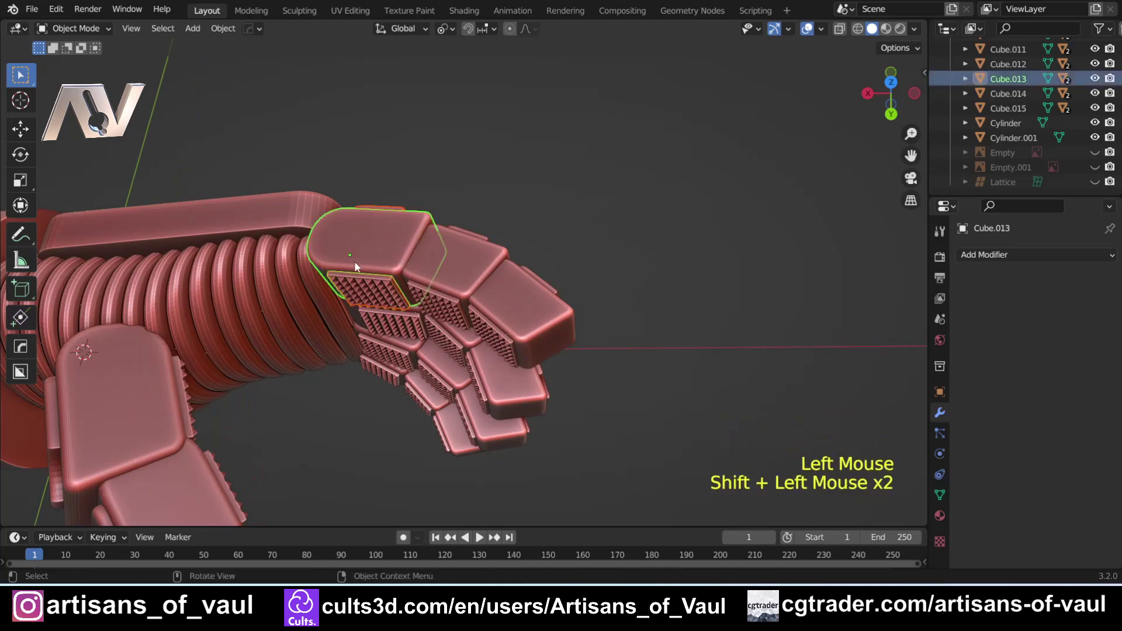
Try rotating the first finger's tip segment to test that its instanced panel and plate follow.
{"action": "left_click", "coordinate": [552, 322]}
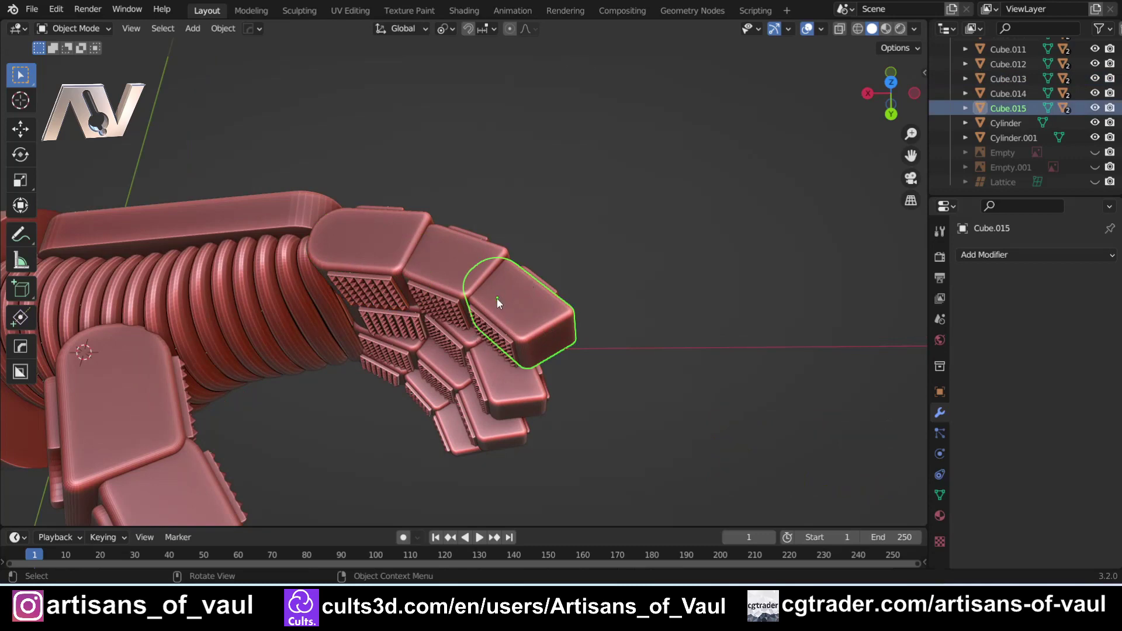
{"action": "key", "text": "r"}
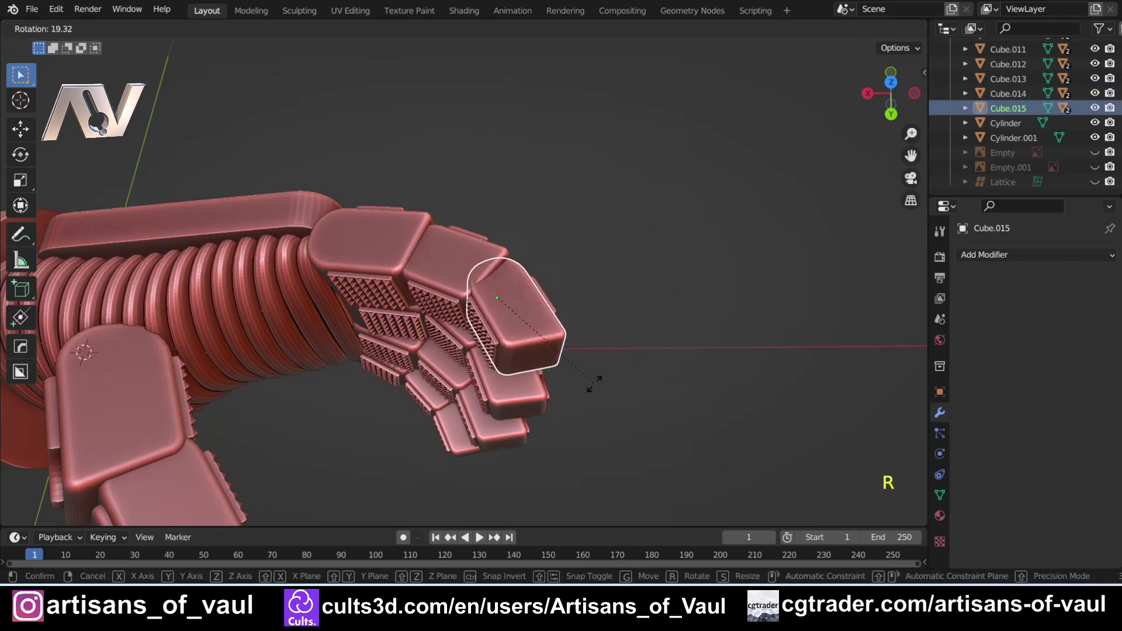
{"action": "left_click", "coordinate": [598, 335]}
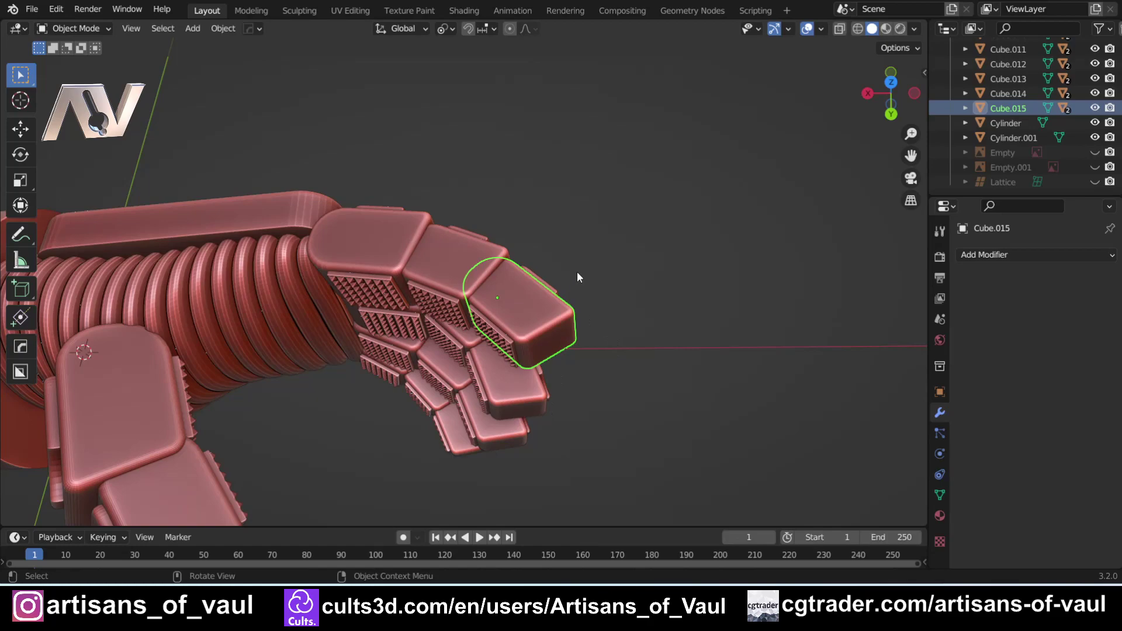
Examine the armour plate instances on the backs of the first two fingers, selecting them one at a time.
{"action": "scroll", "coordinate": [577, 275], "scroll_direction": "up", "scroll_amount": 3}
{"action": "middle_click_drag", "start_coordinate": [648, 275], "coordinate": [479, 350]}
{"action": "middle_click_drag", "start_coordinate": [479, 350], "coordinate": [455, 298], "text": "shift"}
{"action": "scroll", "coordinate": [471, 386], "scroll_direction": "up", "scroll_amount": 2}
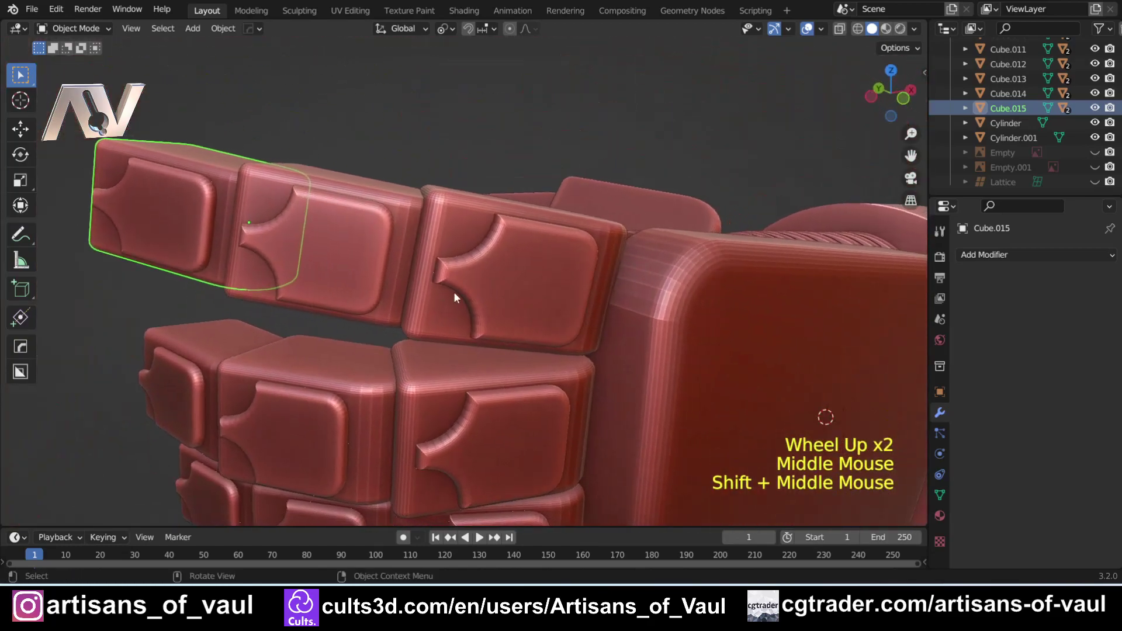
{"action": "scroll", "coordinate": [564, 302], "scroll_direction": "down", "scroll_amount": 2}
{"action": "left_click", "coordinate": [508, 287]}
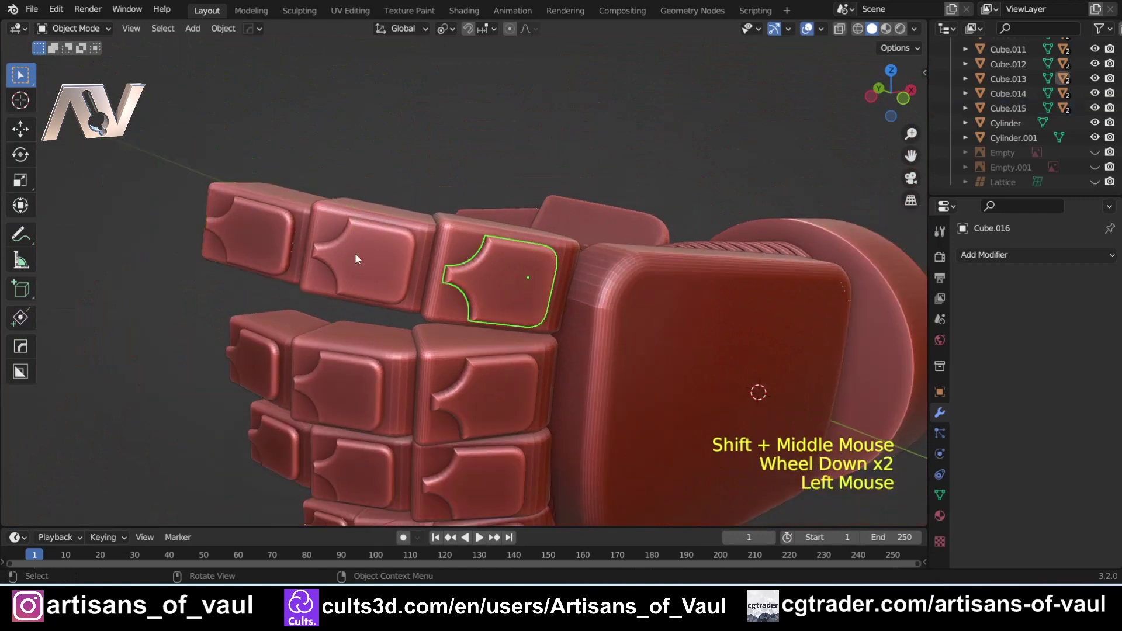
{"action": "left_click", "coordinate": [362, 257]}
{"action": "left_click", "coordinate": [251, 233]}
{"action": "left_click", "coordinate": [256, 384]}
{"action": "left_click", "coordinate": [351, 393]}
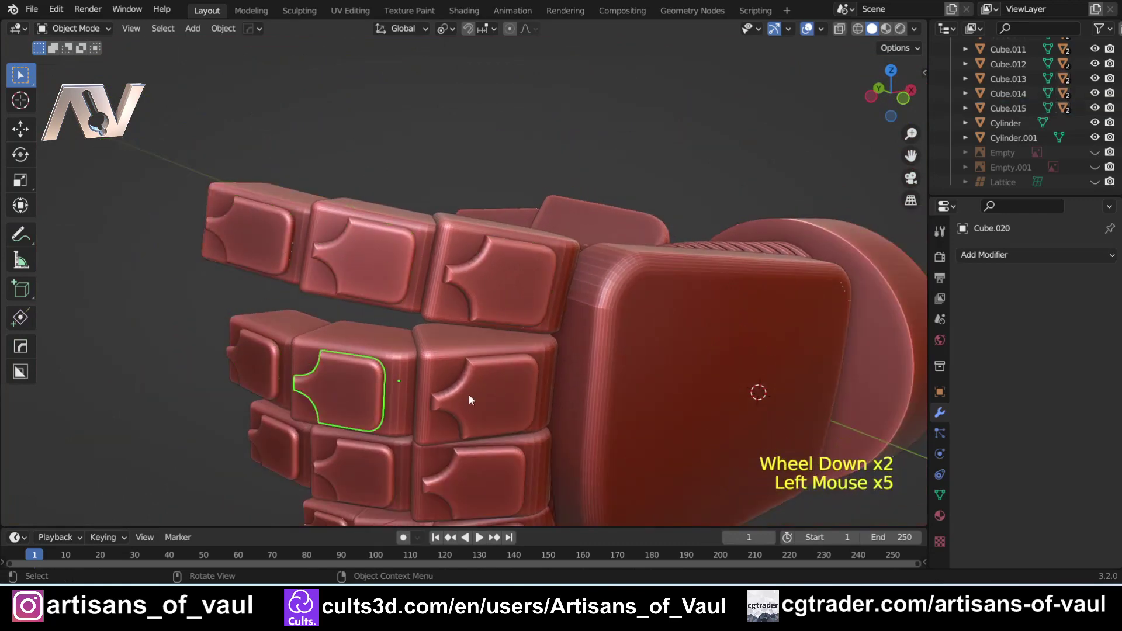
Snap the 3D cursor to the armour plate on the first finger's base segment and frame the plate closely.
{"action": "left_click", "coordinate": [499, 296]}
{"action": "key", "text": "KP_Decimal"}
{"action": "key", "text": "Tab"}
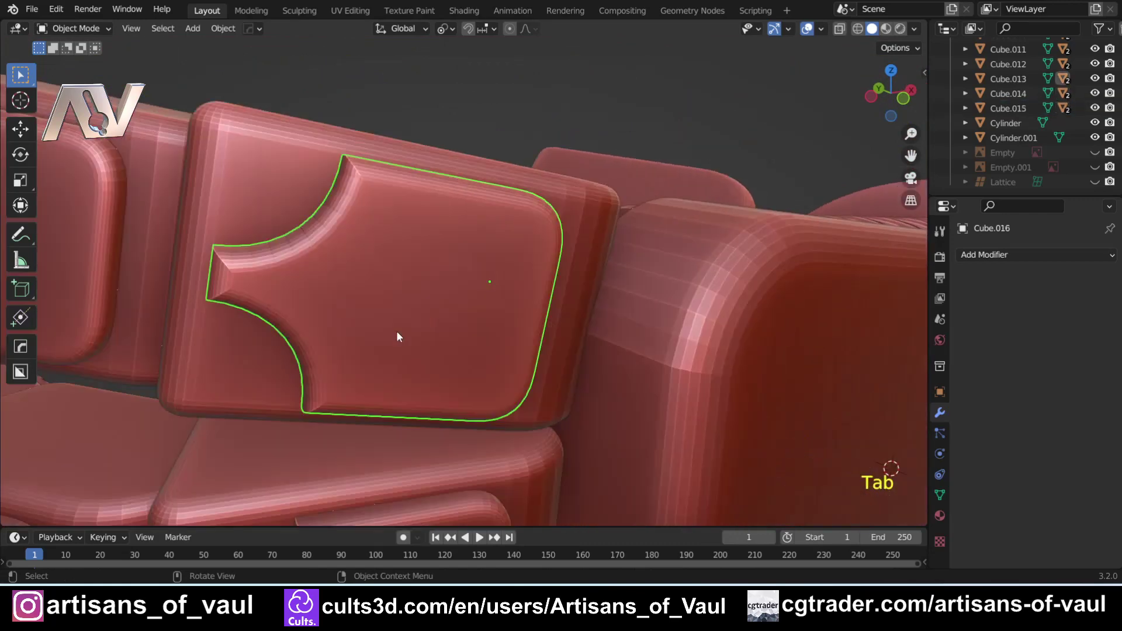
{"action": "key", "text": "shift+s"}
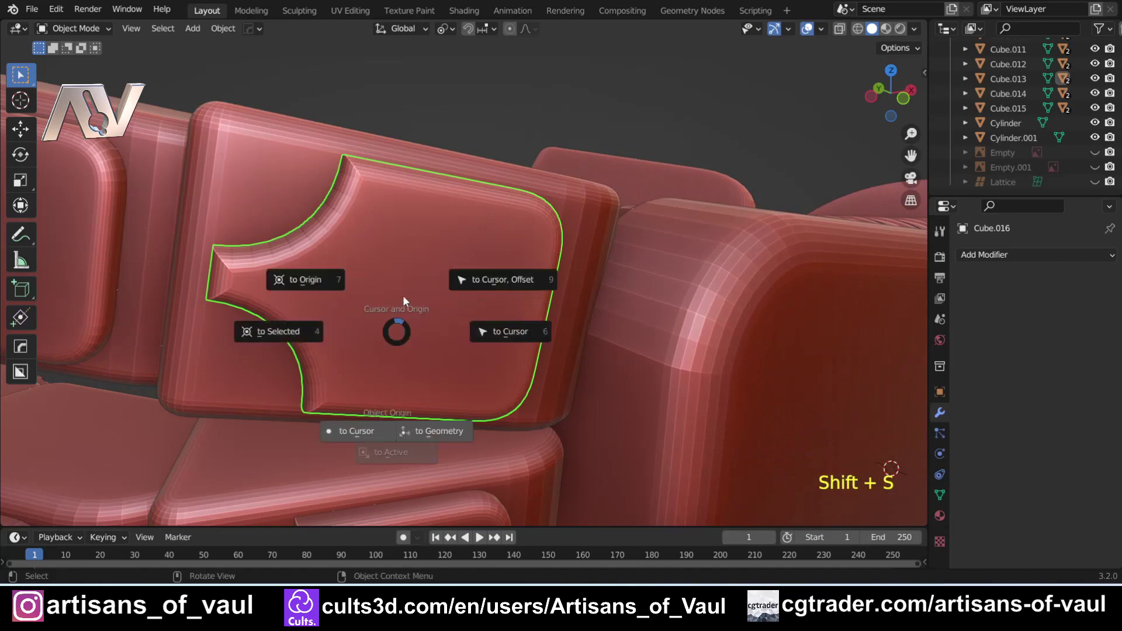
{"action": "left_click", "coordinate": [305, 338]}
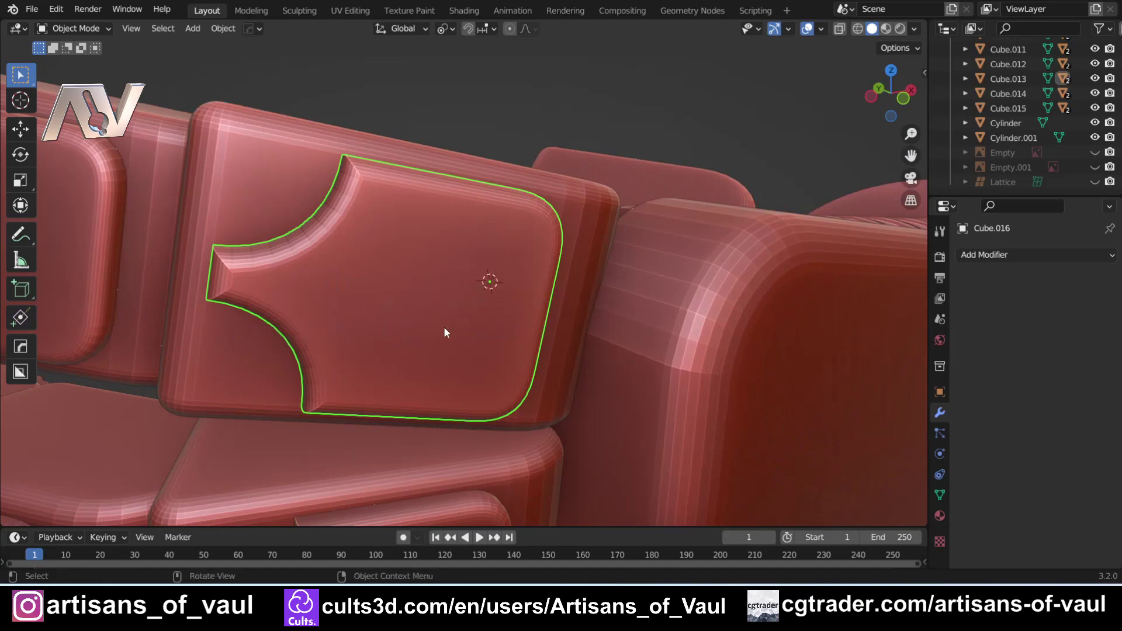
Add a MACHIN3 Quadsphere with 4 subdivisions at the 3D cursor inside the armour plate's mesh in Edit Mode.
{"action": "key", "text": "Tab"}
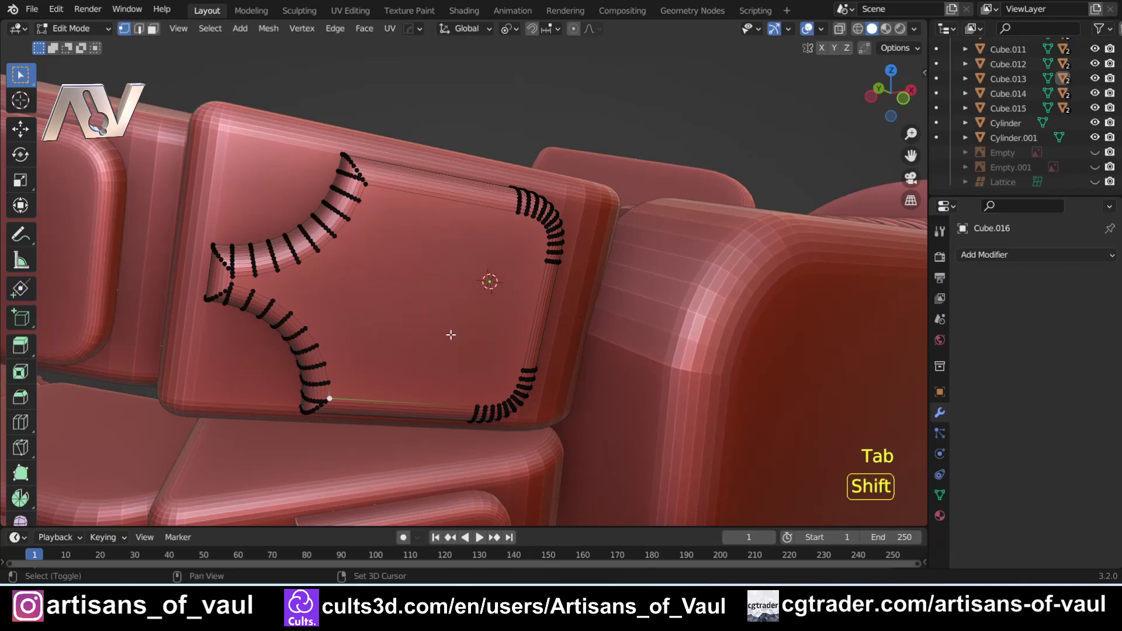
{"action": "key", "text": "shift+a"}
{"action": "left_click", "coordinate": [440, 234]}
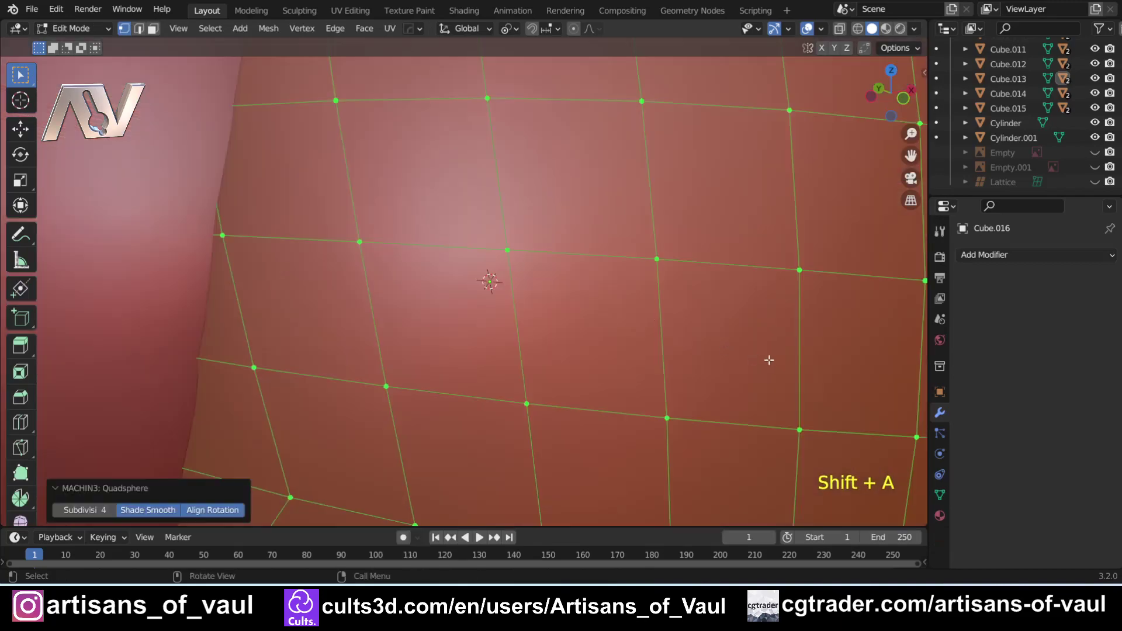
Shrink the quadsphere to a scale of about 0.131 and move it onto the base segment's armour plate.
{"action": "key", "text": "s"}
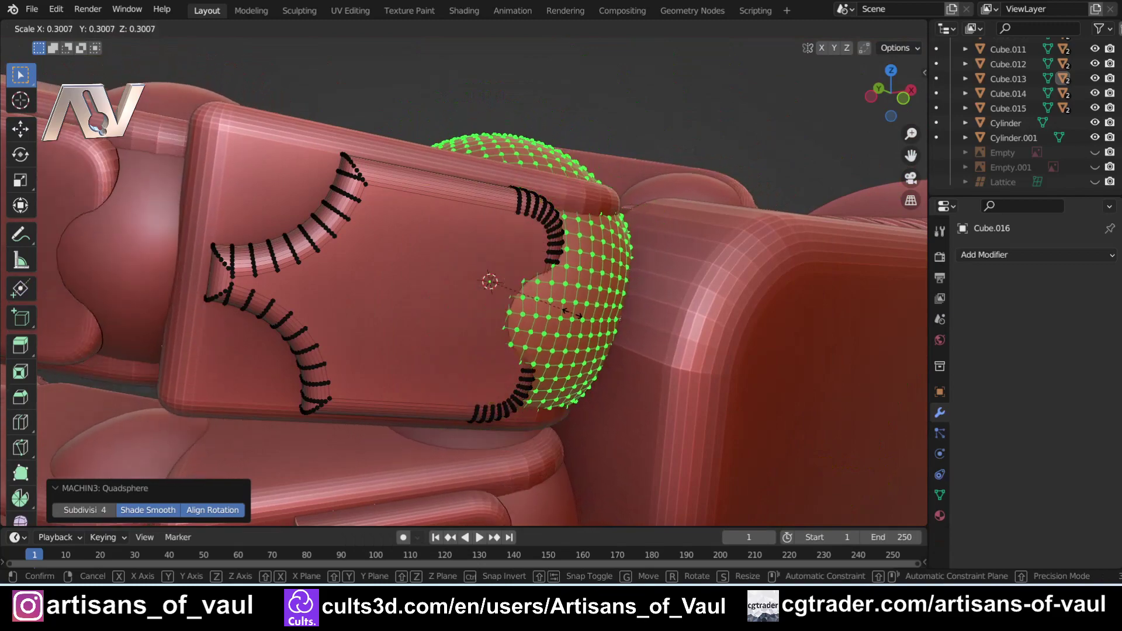
{"action": "left_click", "coordinate": [527, 292]}
{"action": "middle_click_drag", "start_coordinate": [527, 293], "coordinate": [556, 333]}
{"action": "key", "text": "shift+z"}
{"action": "key", "text": "g"}
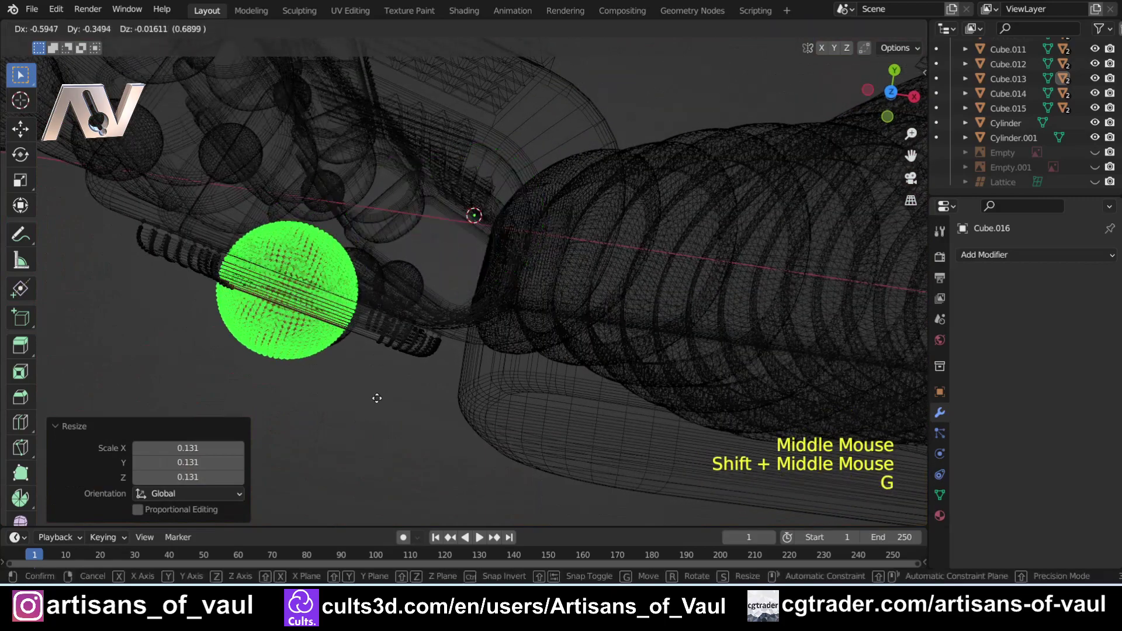
{"action": "left_click", "coordinate": [370, 419]}
Scale the quadsphere down by a further factor of about 0.591 and move it to the middle of the armour plate.
{"action": "mouse_move", "coordinate": [370, 419]}
{"action": "middle_mouse_down"}
{"action": "mouse_move", "coordinate": [388, 393]}
{"action": "mouse_move", "coordinate": [538, 343]}
{"action": "mouse_move", "coordinate": [526, 362]}
{"action": "mouse_move", "coordinate": [497, 319]}
{"action": "middle_mouse_up"}
{"action": "key", "text": "shift+z"}
{"action": "scroll", "coordinate": [538, 343], "scroll_direction": "up", "scroll_amount": 2}
{"action": "key", "text": "s"}
{"action": "left_click", "coordinate": [489, 333]}
{"action": "key", "text": "g"}
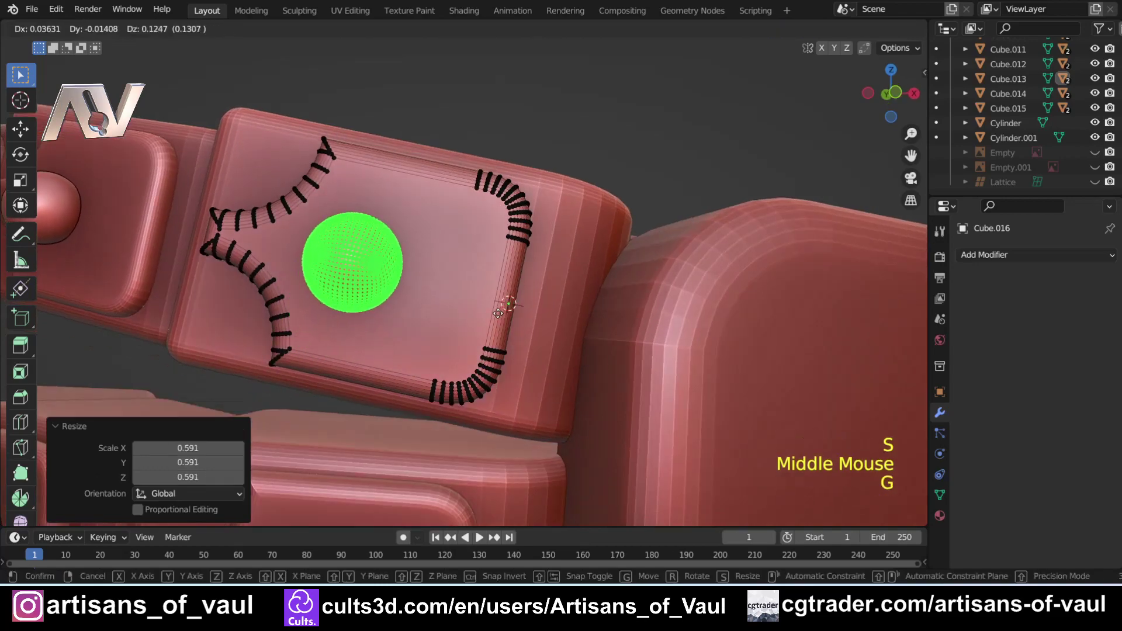
{"action": "left_click", "coordinate": [499, 312]}
{"action": "middle_click_drag", "start_coordinate": [508, 308], "coordinate": [450, 296]}
{"action": "scroll", "coordinate": [450, 296], "scroll_direction": "down", "scroll_amount": 2}
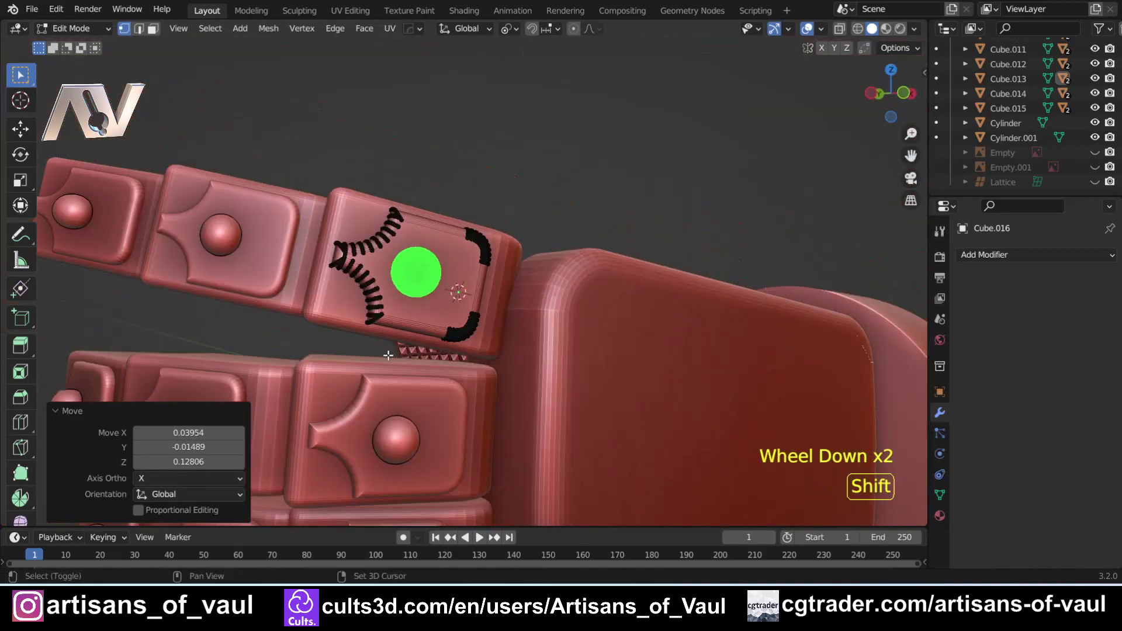
Fine-tune the quadsphere's position on the plate so it sits centred as a stud, and return to Object Mode.
{"action": "middle_click_drag", "start_coordinate": [303, 428], "coordinate": [506, 259], "text": "shift"}
{"action": "middle_click_drag", "start_coordinate": [547, 310], "coordinate": [495, 336], "text": "shift"}
{"action": "scroll", "coordinate": [389, 447], "scroll_direction": "up", "scroll_amount": 2}
{"action": "key", "text": "g"}
{"action": "left_click", "coordinate": [520, 273]}
{"action": "scroll", "coordinate": [440, 289], "scroll_direction": "down", "scroll_amount": 2}
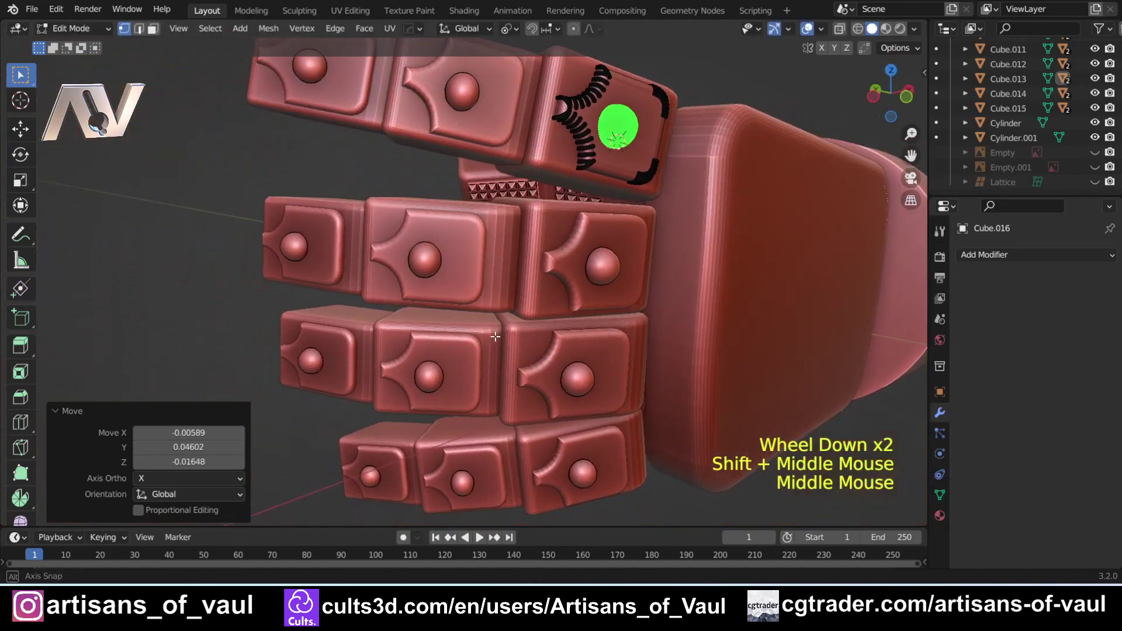
{"action": "middle_click_drag", "start_coordinate": [577, 243], "coordinate": [549, 263], "text": "shift"}
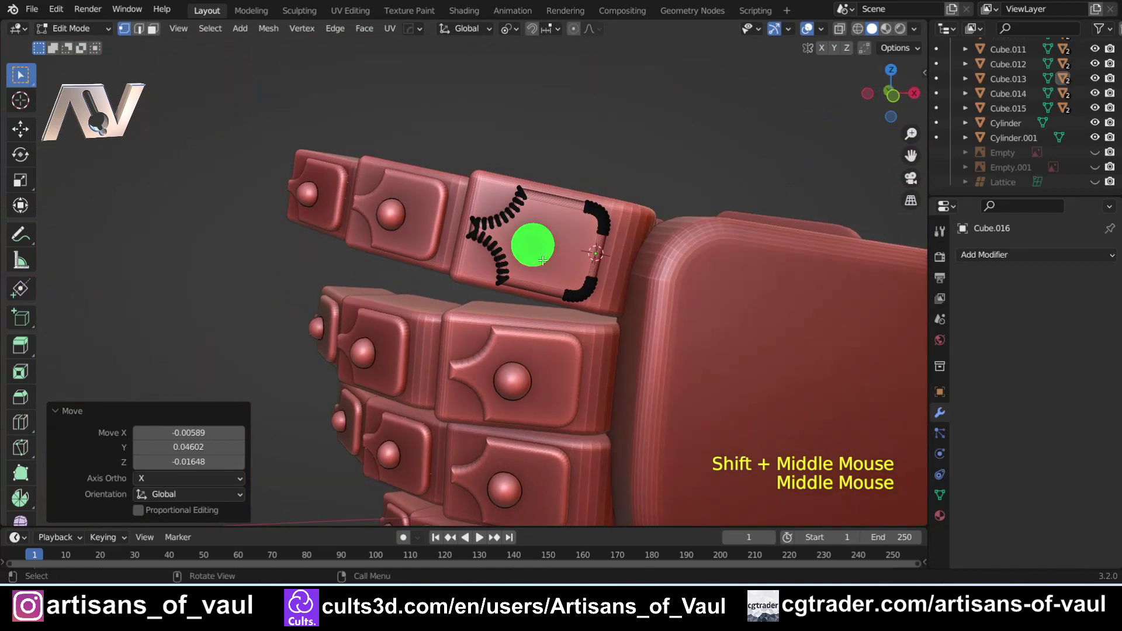
{"action": "key", "text": "g"}
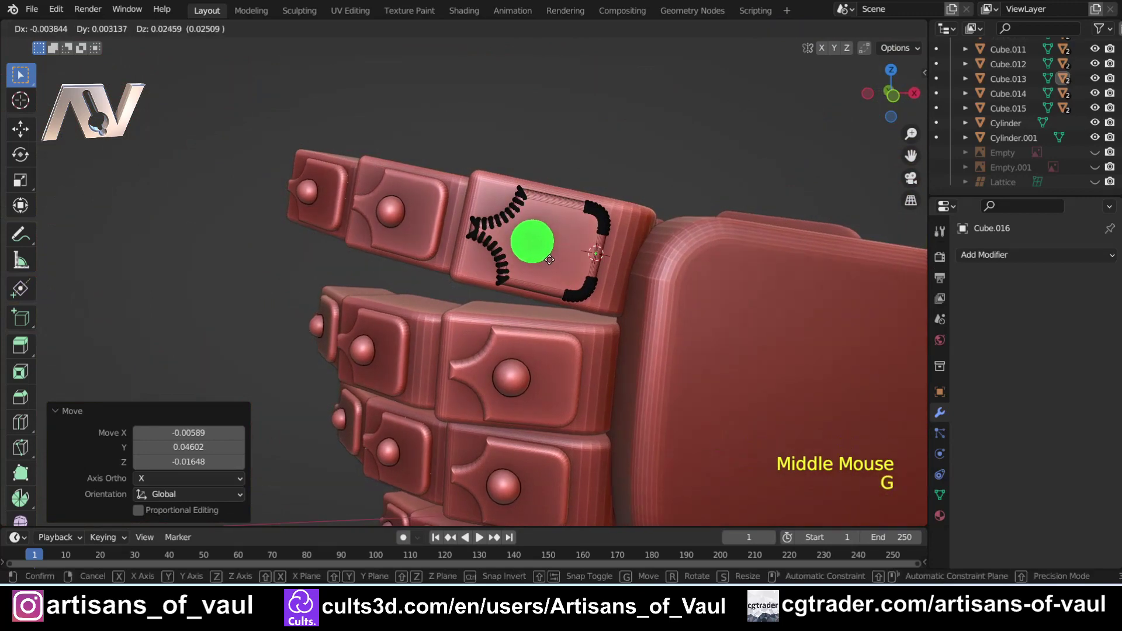
{"action": "left_click", "coordinate": [550, 260]}
{"action": "middle_click_drag", "start_coordinate": [414, 322], "coordinate": [430, 265]}
{"action": "key", "text": "Tab"}
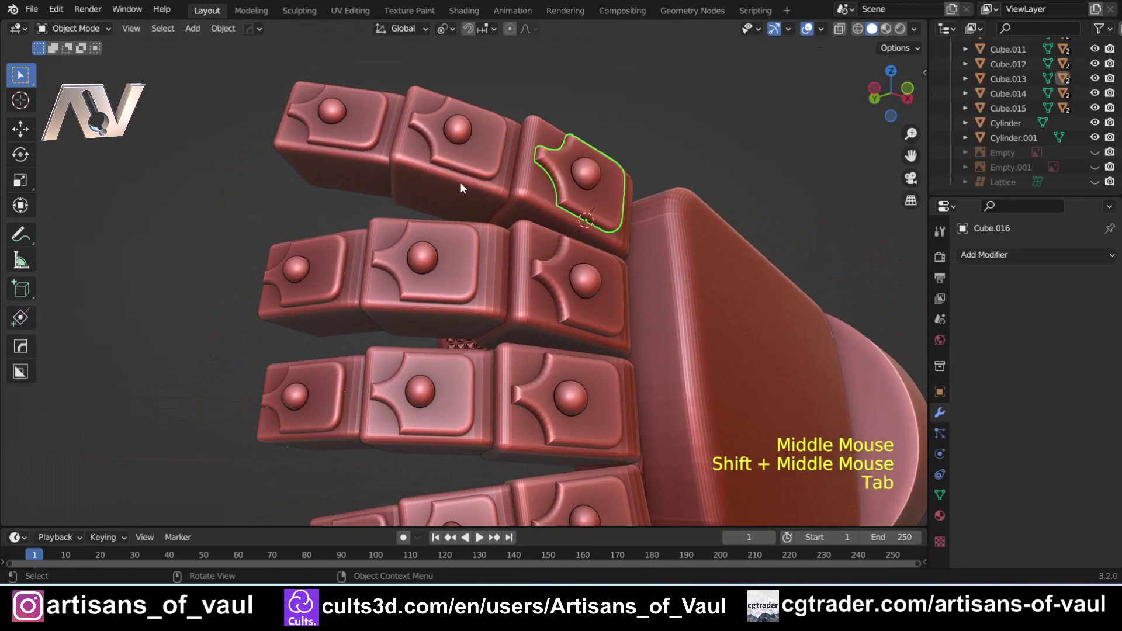
Examine the studded armour plates across all the fingers and the hand from several angles.
{"action": "scroll", "coordinate": [409, 228], "scroll_direction": "down", "scroll_amount": 2}
{"action": "middle_click_drag", "start_coordinate": [381, 242], "coordinate": [666, 349]}
{"action": "scroll", "coordinate": [666, 349], "scroll_direction": "down", "scroll_amount": 4}
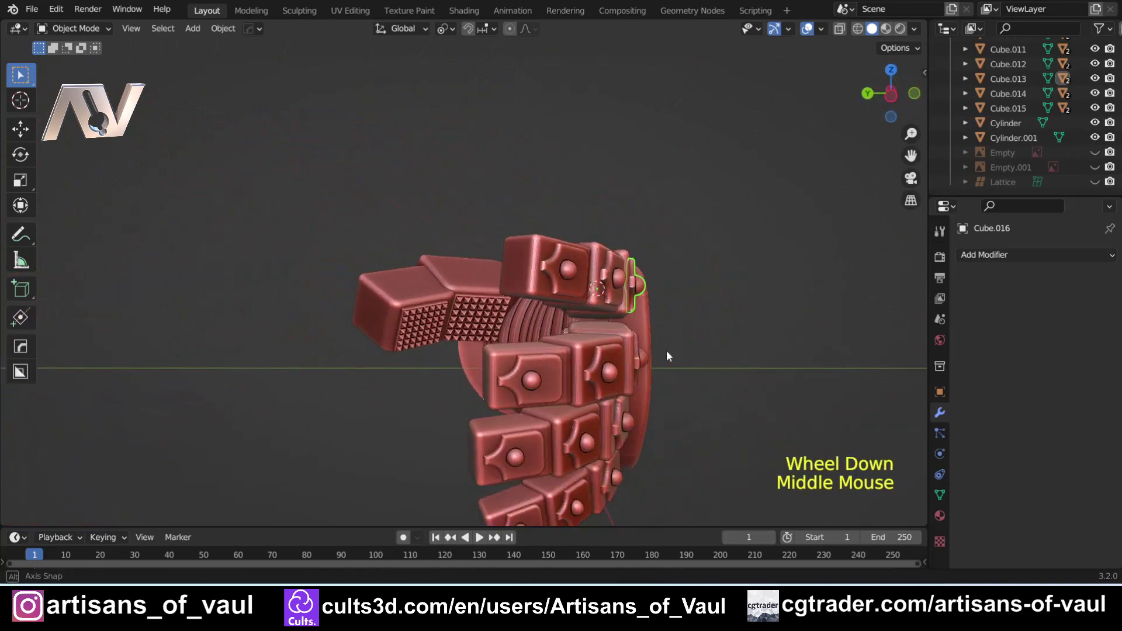
{"action": "middle_click_drag", "start_coordinate": [584, 351], "coordinate": [488, 301], "text": "shift"}
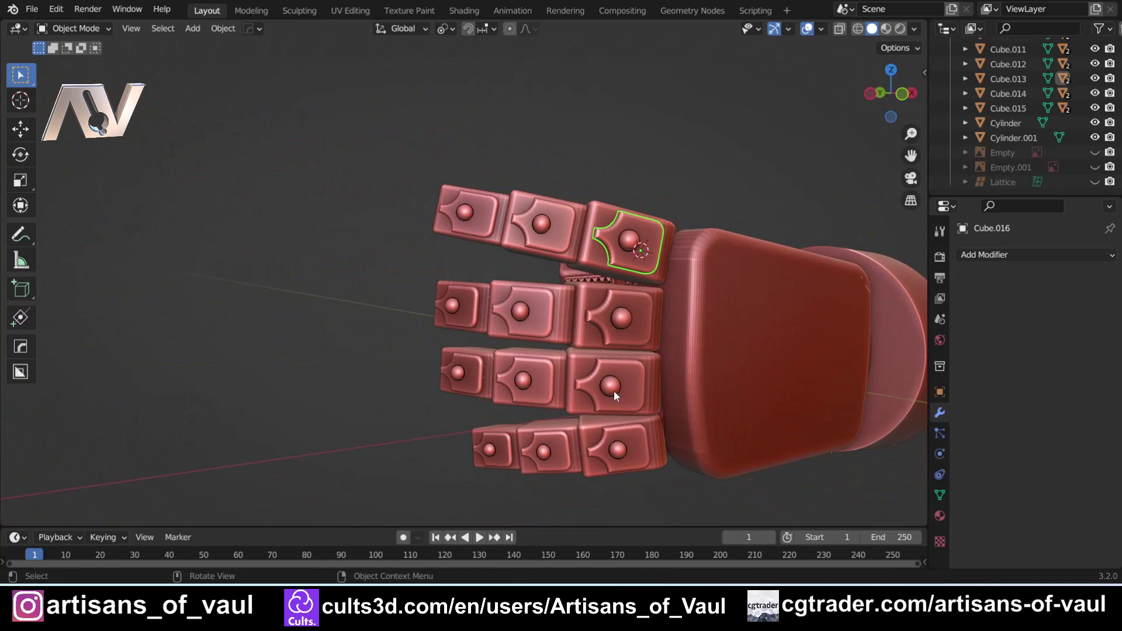
{"action": "middle_click_drag", "start_coordinate": [622, 381], "coordinate": [547, 321], "text": "shift"}
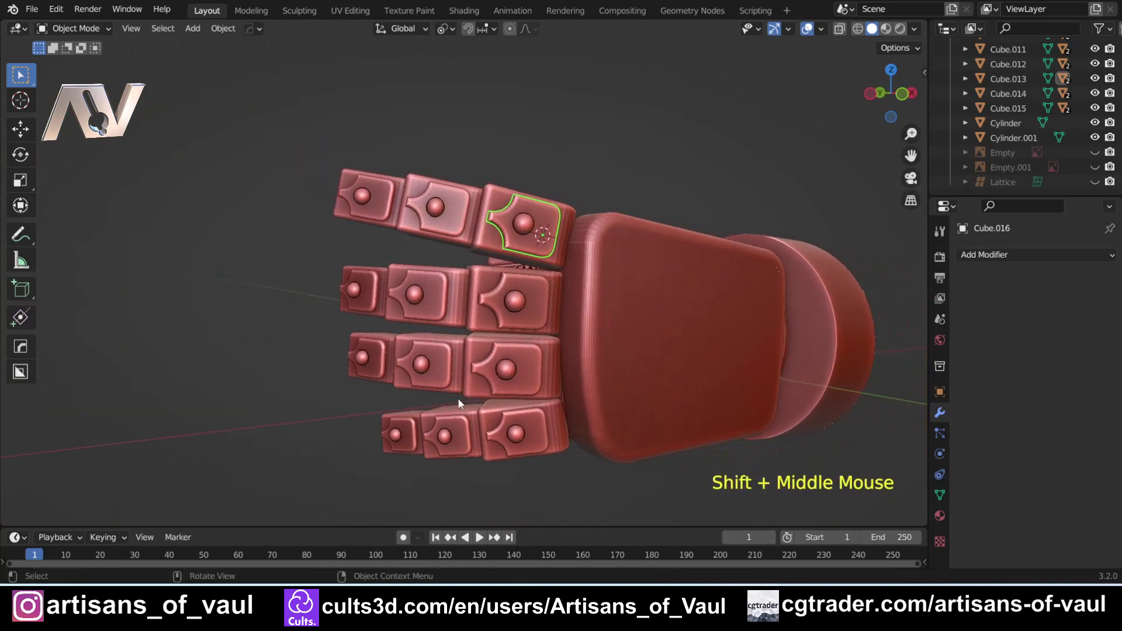
{"action": "middle_click_drag", "start_coordinate": [457, 398], "coordinate": [510, 343]}
{"action": "middle_click_drag", "start_coordinate": [326, 403], "coordinate": [542, 404]}
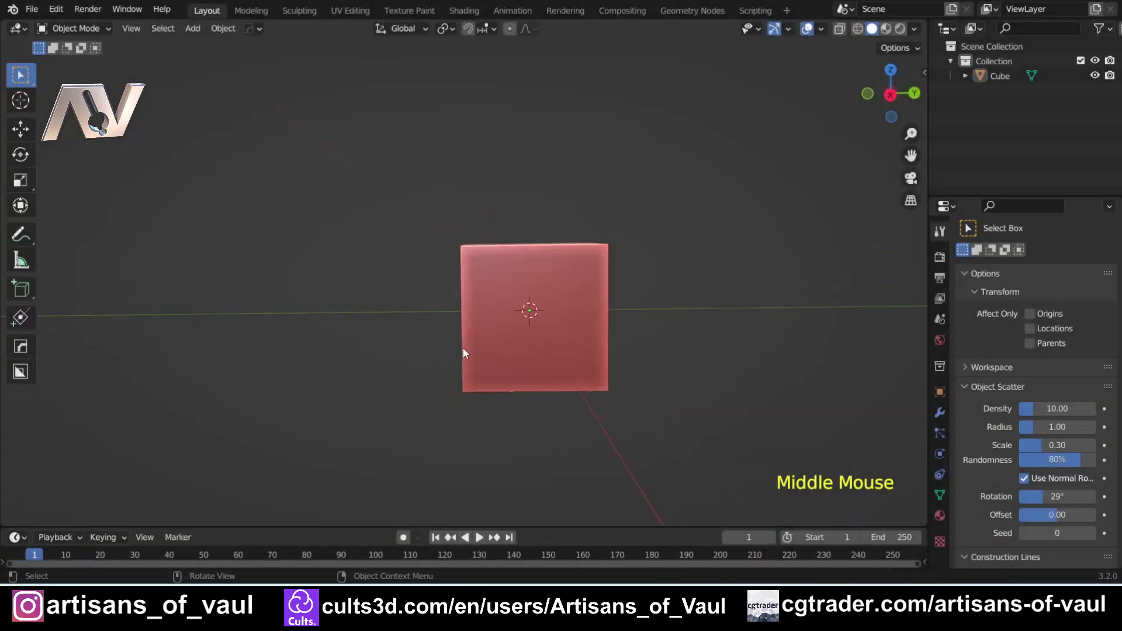
Bevel one lower edge of the demo cube into a wide, multi-segment rounded curve in Edit Mode.
{"action": "middle_click_drag", "start_coordinate": [463, 348], "coordinate": [449, 423], "text": "shift"}
{"action": "middle_click_drag", "start_coordinate": [449, 424], "coordinate": [507, 312], "text": "shift"}
{"action": "scroll", "coordinate": [497, 400], "scroll_direction": "up", "scroll_amount": 2}
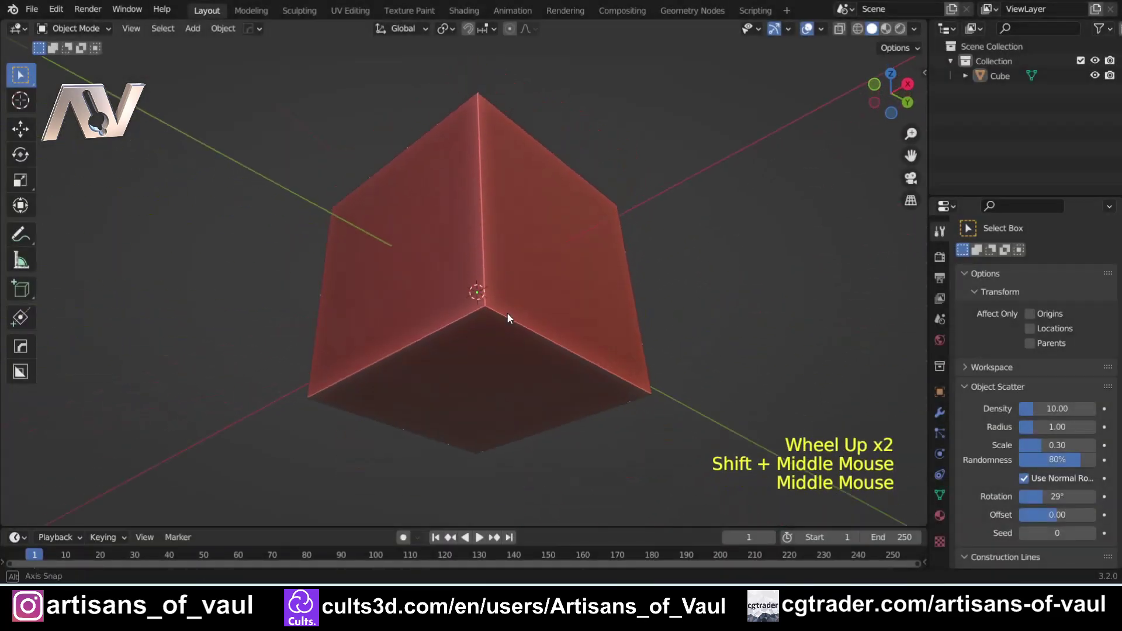
{"action": "key", "text": "Tab"}
{"action": "left_click", "coordinate": [522, 390]}
{"action": "key", "text": "ctrl+b"}
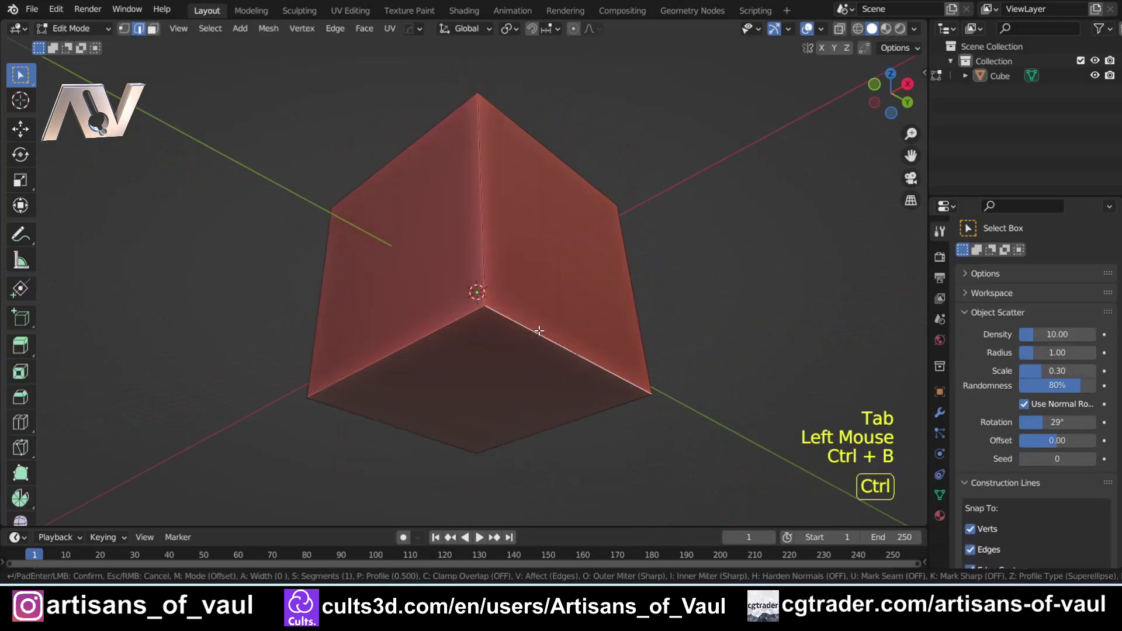
{"action": "left_click", "coordinate": [787, 402]}
{"action": "key", "text": "Tab"}
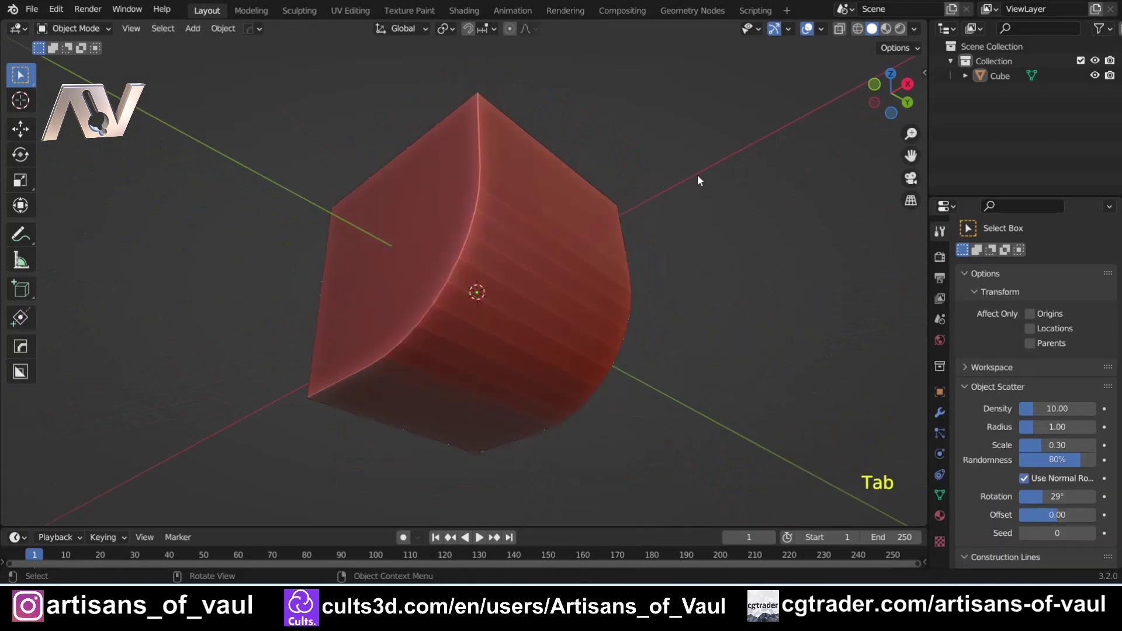
Scale the rounded cube up to about 1.463 with its transform values displayed, and apply the scale.
{"action": "middle_click_drag", "start_coordinate": [696, 174], "coordinate": [534, 336]}
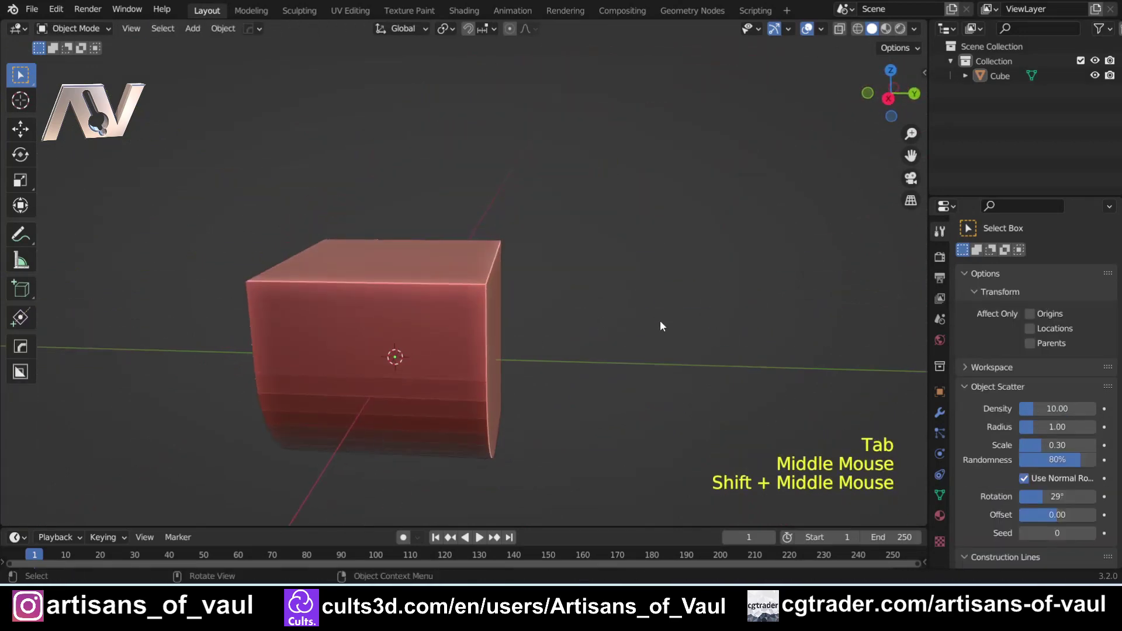
{"action": "key", "text": "n"}
{"action": "scroll", "coordinate": [667, 300], "scroll_direction": "down", "scroll_amount": 2}
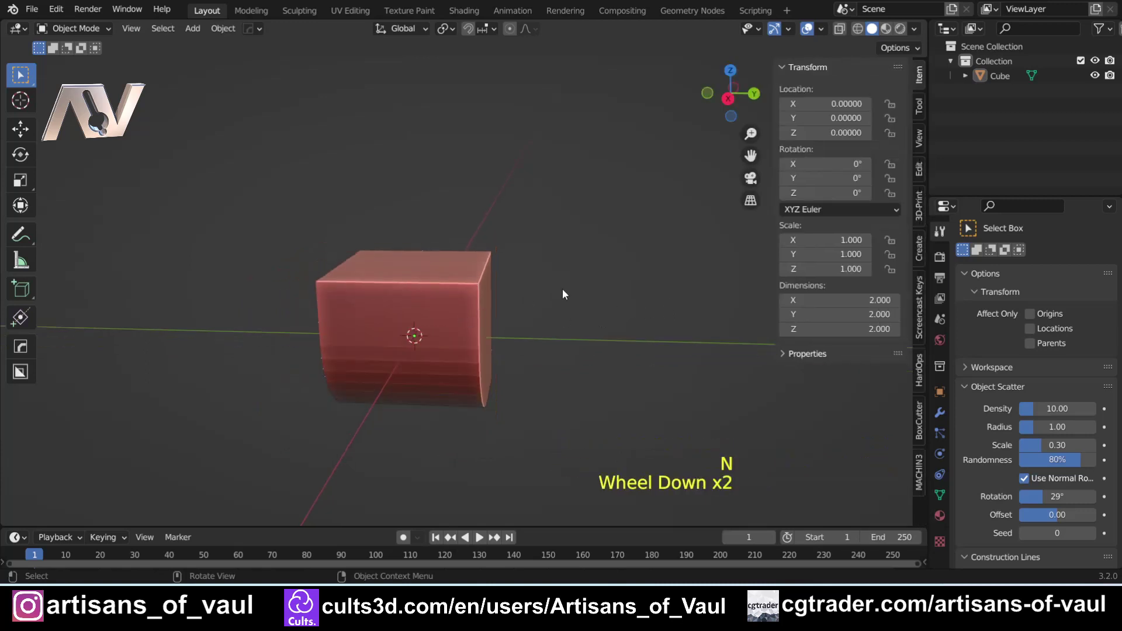
{"action": "middle_click_drag", "start_coordinate": [567, 287], "coordinate": [520, 298]}
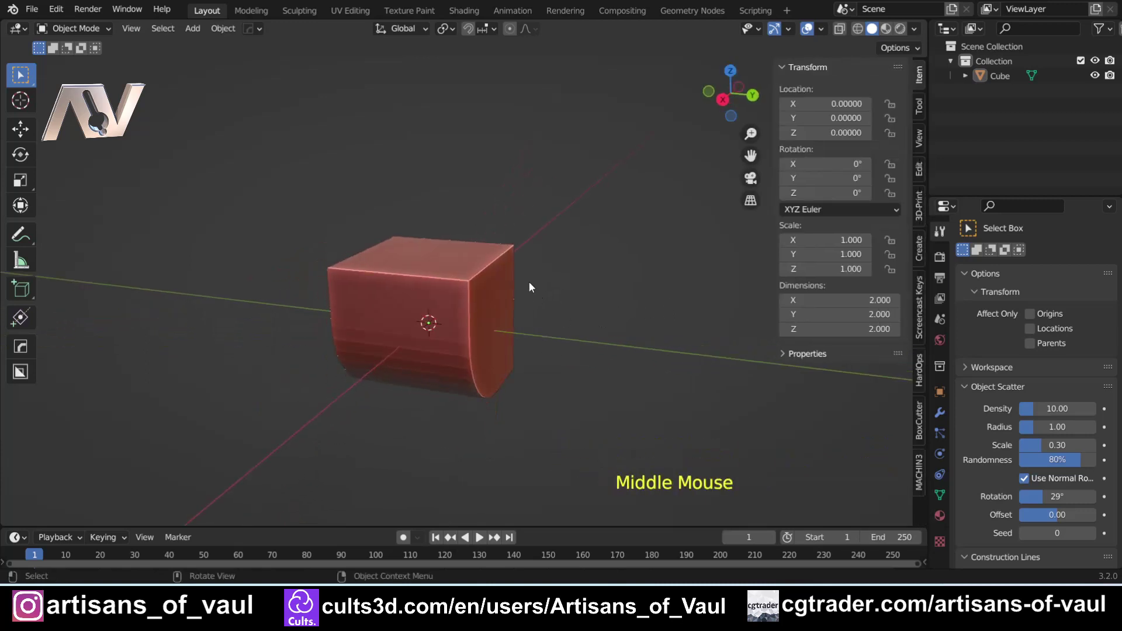
{"action": "left_click", "coordinate": [448, 282]}
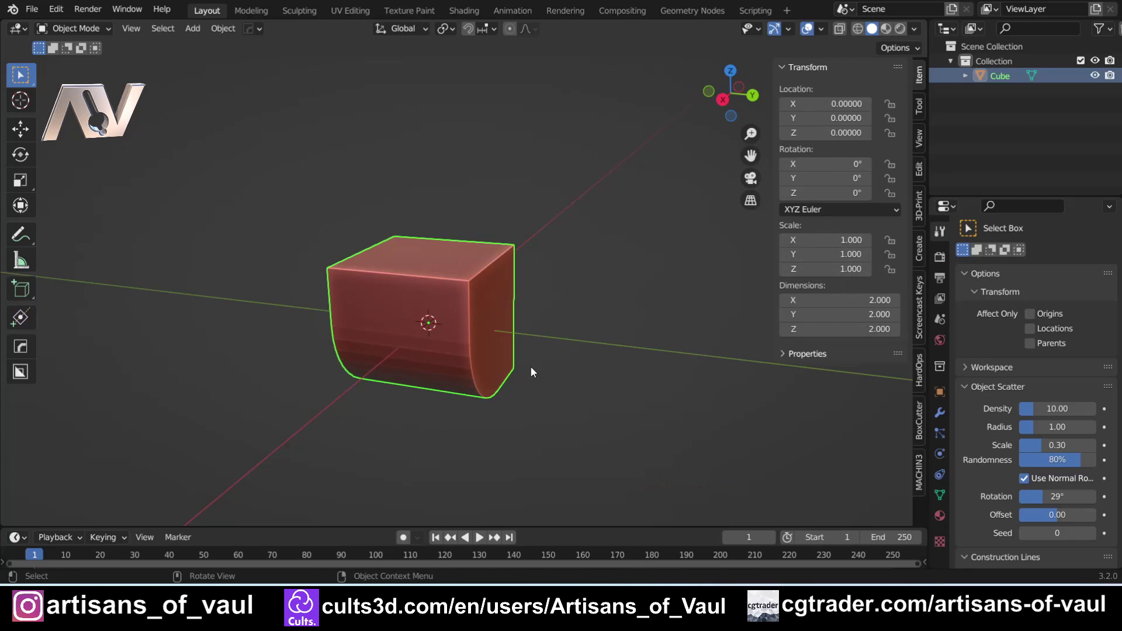
{"action": "scroll", "coordinate": [531, 367], "scroll_direction": "down", "scroll_amount": 3}
{"action": "scroll", "coordinate": [541, 347], "scroll_direction": "up", "scroll_amount": 1}
{"action": "key", "text": "s"}
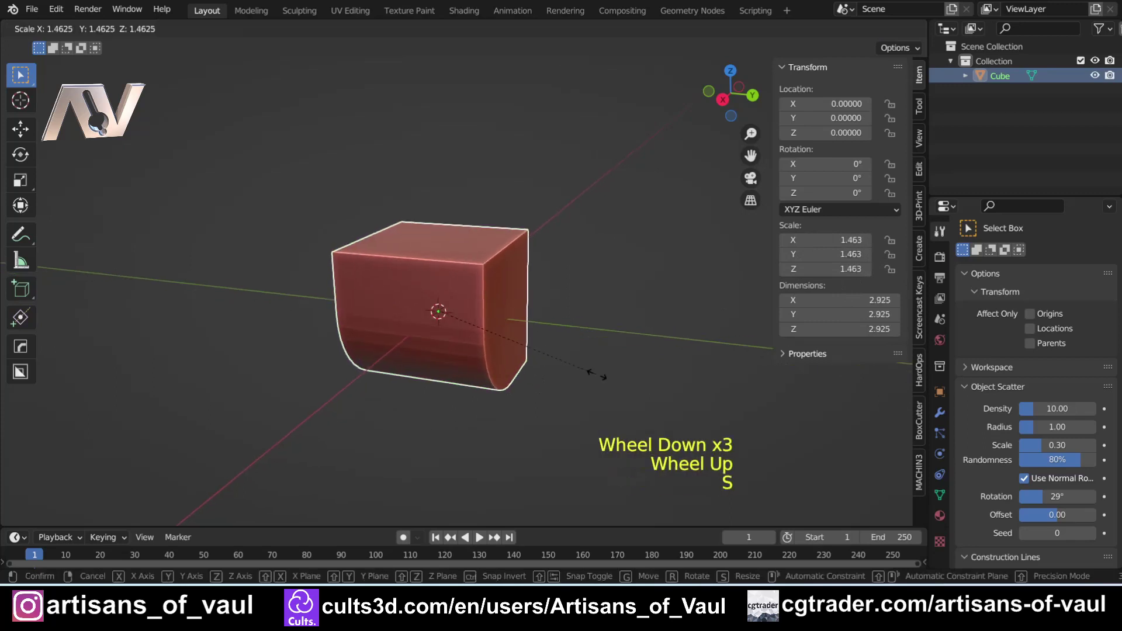
{"action": "left_click", "coordinate": [623, 362]}
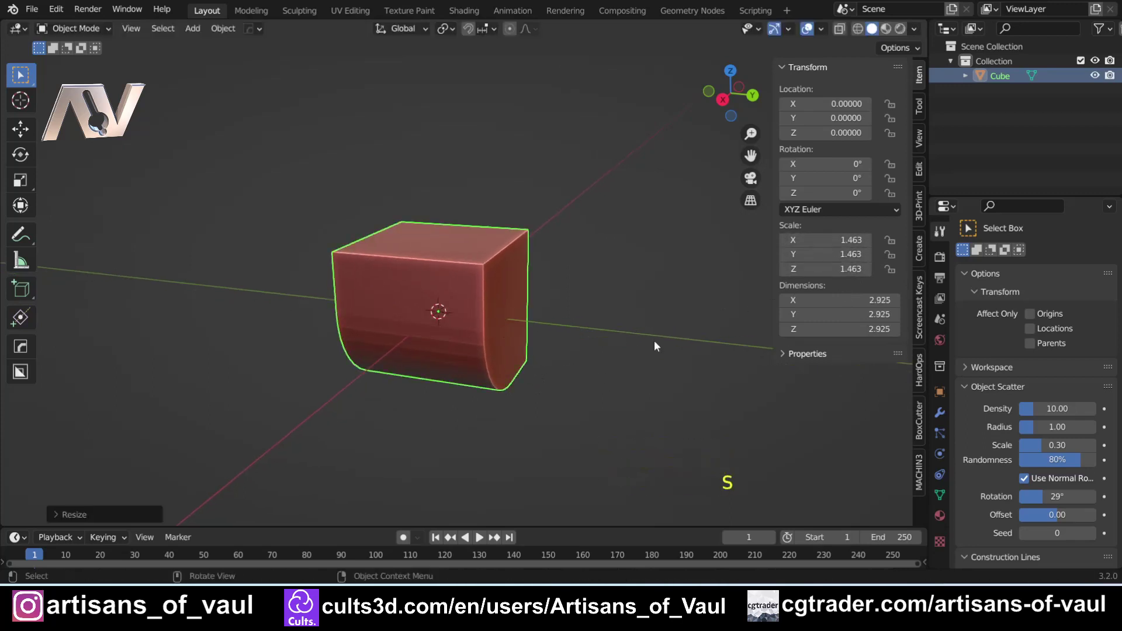
{"action": "key", "text": "ctrl+a"}
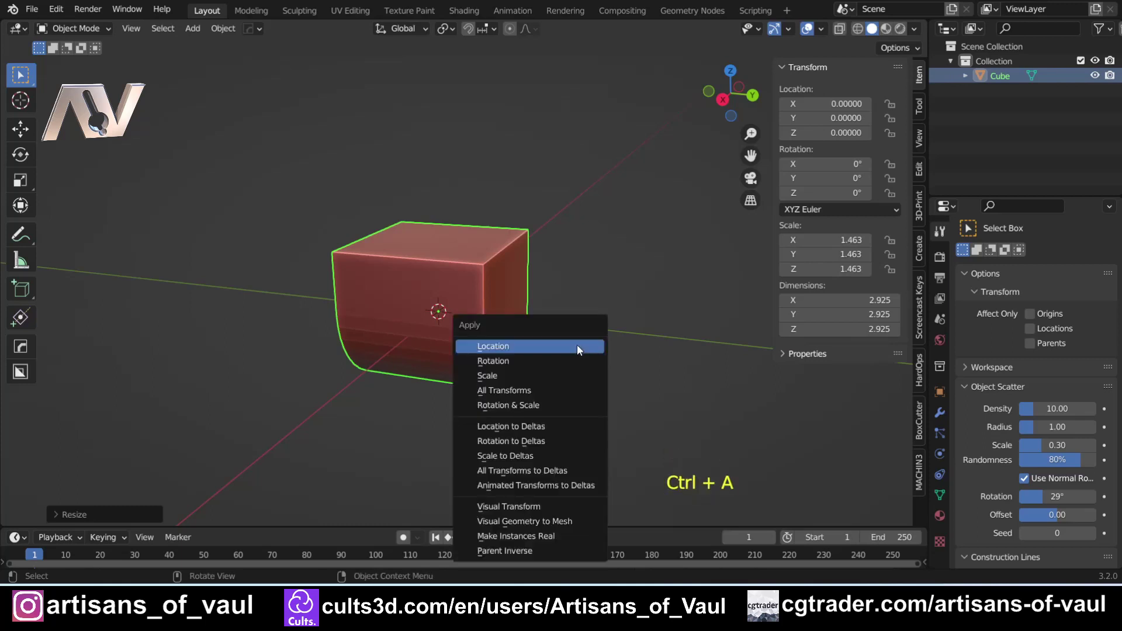
{"action": "left_click", "coordinate": [555, 376]}
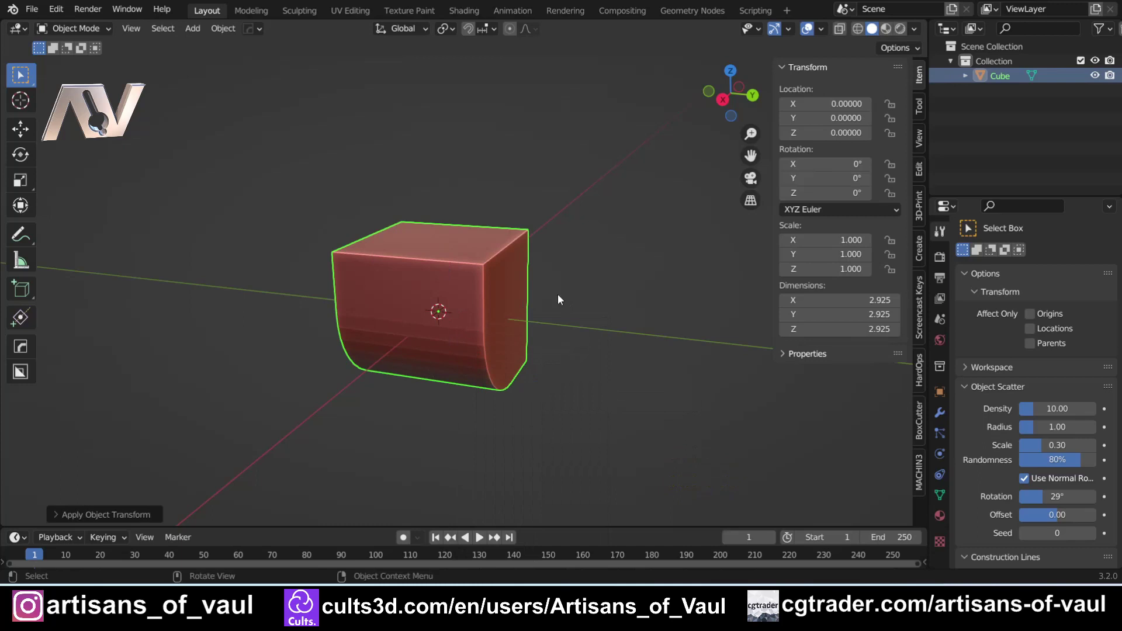
Duplicate the rounded cube away from the original and flatten the copy along Z to about 0.471.
{"action": "middle_click_drag", "start_coordinate": [410, 325], "coordinate": [489, 350]}
{"action": "scroll", "coordinate": [501, 335], "scroll_direction": "down", "scroll_amount": 2}
{"action": "scroll", "coordinate": [489, 367], "scroll_direction": "up", "scroll_amount": 1}
{"action": "key", "text": "shift+d"}
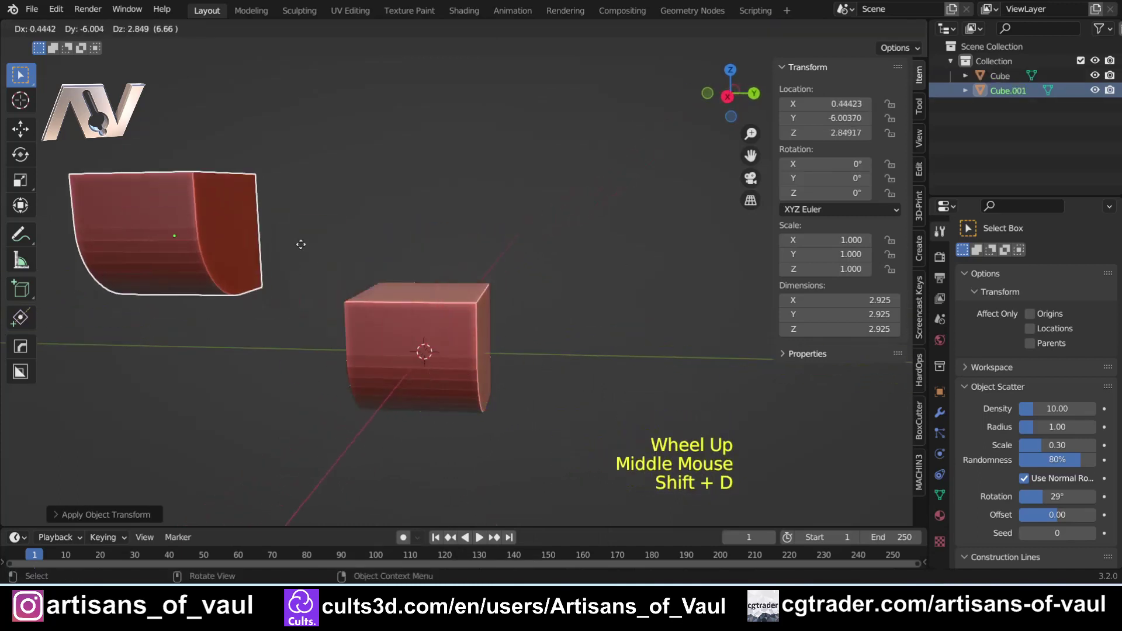
{"action": "left_click", "coordinate": [235, 223]}
{"action": "middle_click_drag", "start_coordinate": [235, 226], "coordinate": [518, 251], "text": "shift"}
{"action": "middle_click_drag", "start_coordinate": [591, 271], "coordinate": [569, 257]}
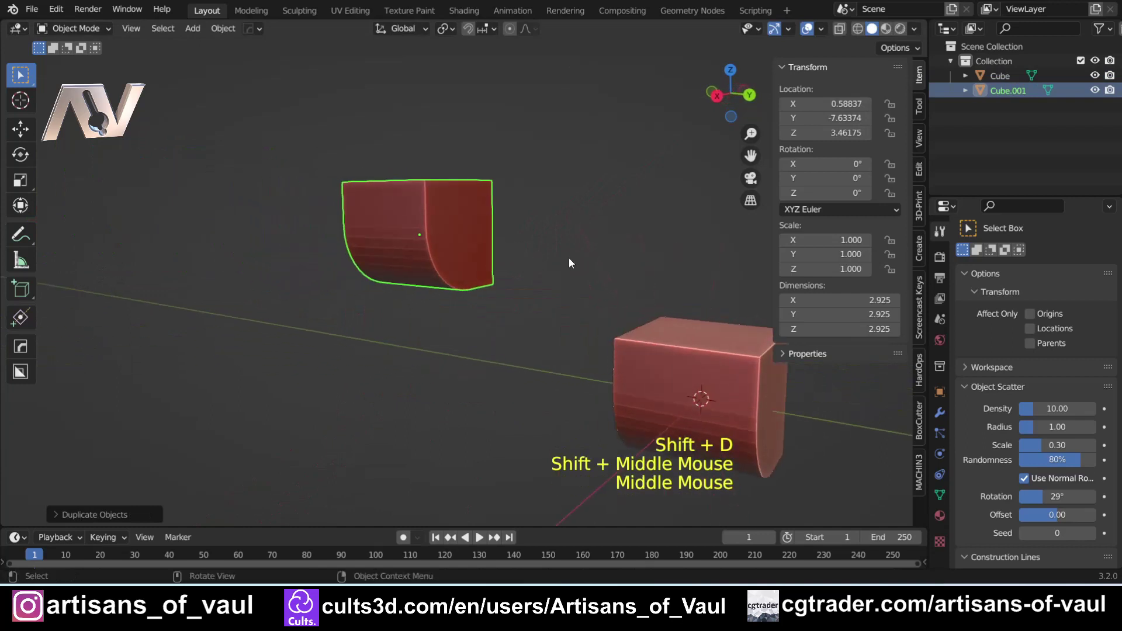
{"action": "key", "text": "s"}
{"action": "key", "text": "z"}
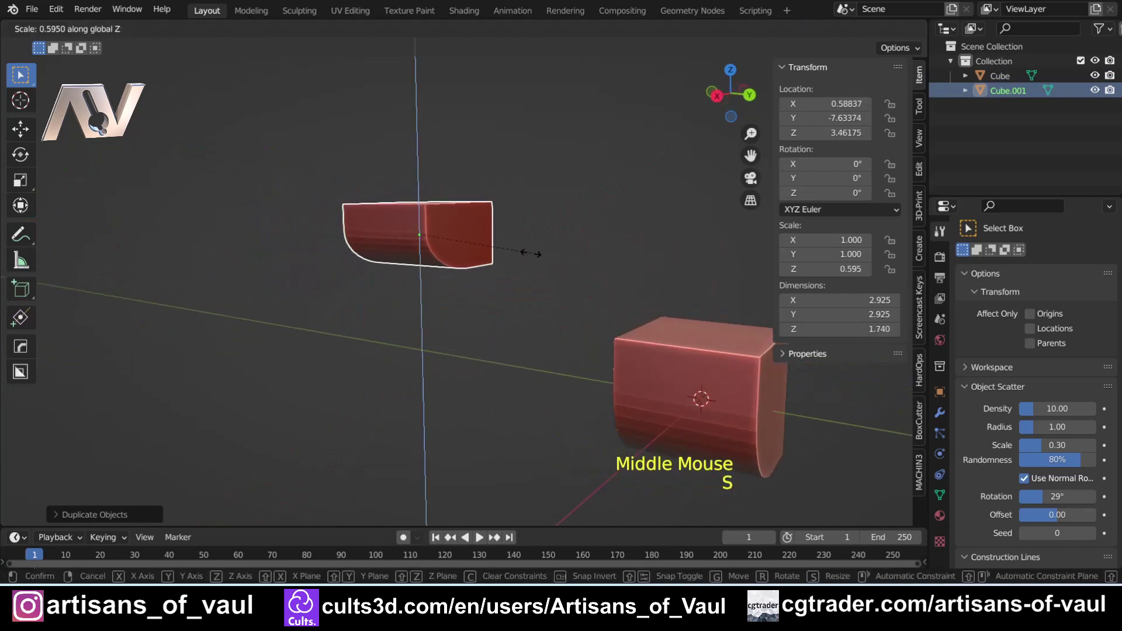
{"action": "left_click", "coordinate": [514, 250]}
{"action": "middle_click_drag", "start_coordinate": [514, 251], "coordinate": [499, 271]}
Duplicate the original rounded cube beyond the flattened copy and enlarge this duplicate to a scale of about 2.194.
{"action": "left_click", "coordinate": [660, 349]}
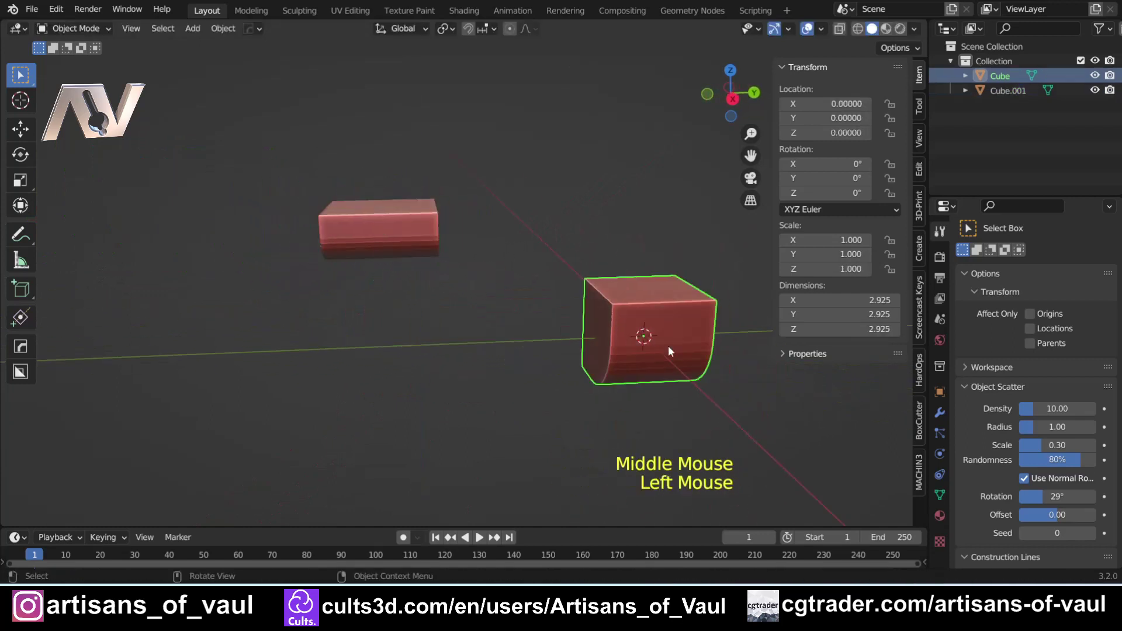
{"action": "middle_click_drag", "start_coordinate": [668, 349], "coordinate": [564, 343], "text": "shift"}
{"action": "key", "text": "shift+d"}
{"action": "middle_click_drag", "start_coordinate": [115, 210], "coordinate": [356, 256], "text": "shift"}
{"action": "key", "text": "s"}
{"action": "left_click", "coordinate": [582, 328]}
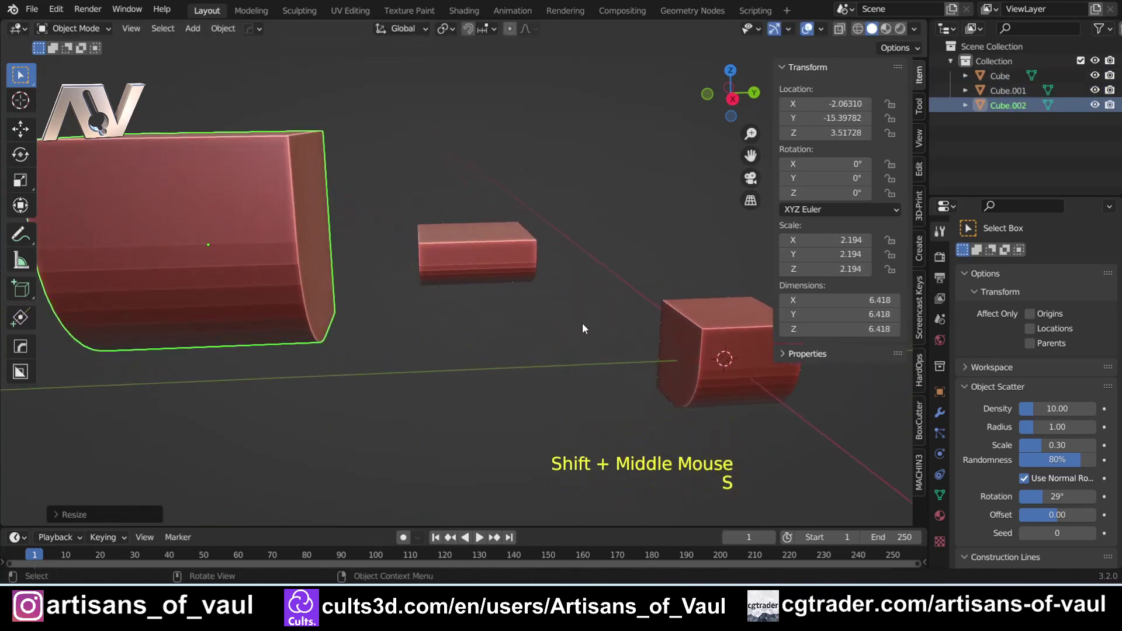
{"action": "middle_click_drag", "start_coordinate": [582, 329], "coordinate": [550, 310]}
Move the flattened copy to a new spot between the enlarged block and the original.
{"action": "middle_click_drag", "start_coordinate": [549, 310], "coordinate": [370, 223], "text": "shift"}
{"action": "left_click", "coordinate": [370, 223]}
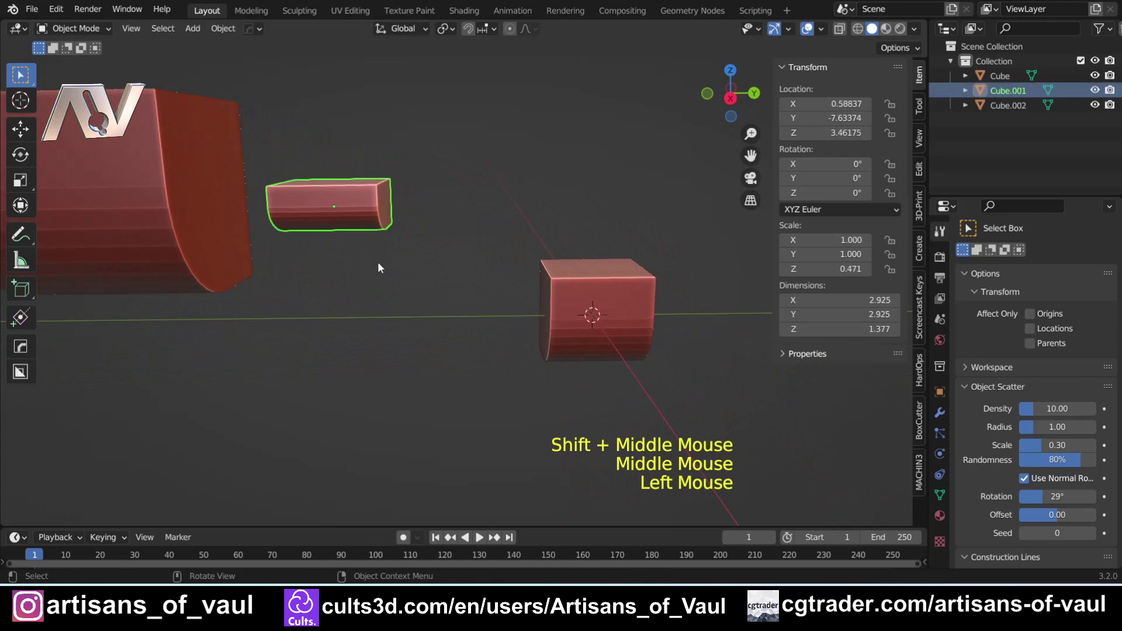
{"action": "key", "text": "g"}
{"action": "left_click", "coordinate": [450, 234]}
Snap the 3D cursor to the original rounded cube and add a MACHIN3 Quadsphere there.
{"action": "middle_click_drag", "start_coordinate": [465, 304], "coordinate": [491, 316]}
{"action": "middle_click_drag", "start_coordinate": [490, 317], "coordinate": [430, 297], "text": "shift"}
{"action": "left_click", "coordinate": [430, 297]}
{"action": "scroll", "coordinate": [524, 305], "scroll_direction": "up", "scroll_amount": 2}
{"action": "middle_click_drag", "start_coordinate": [523, 305], "coordinate": [459, 301]}
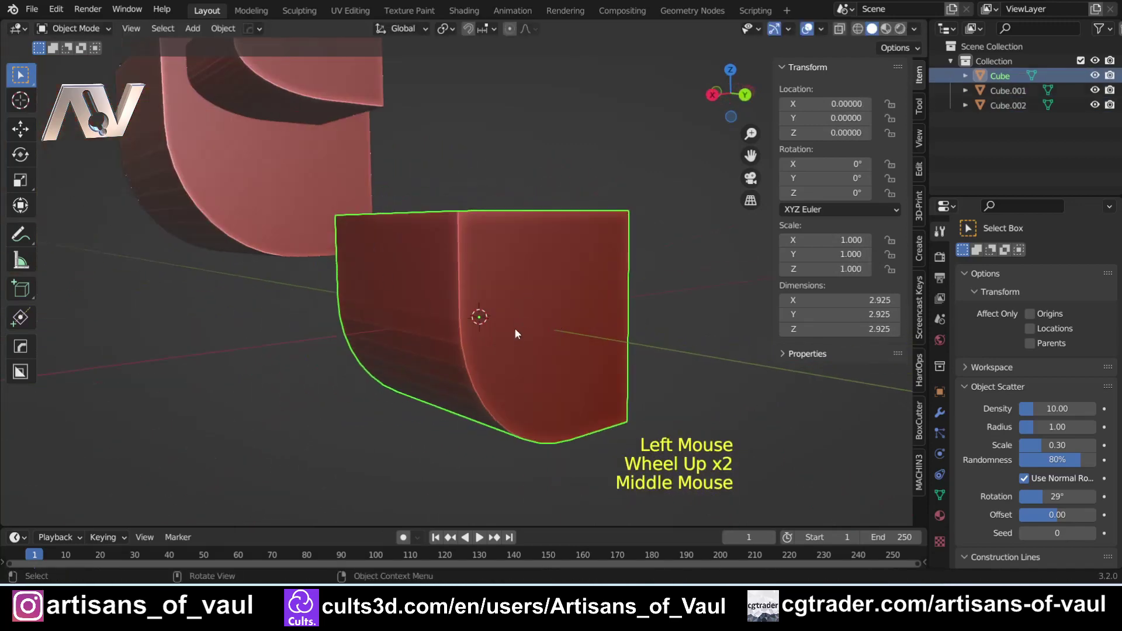
{"action": "middle_click_drag", "start_coordinate": [514, 334], "coordinate": [468, 328], "text": "shift"}
{"action": "key", "text": "shift+s"}
{"action": "key", "text": "shift+a"}
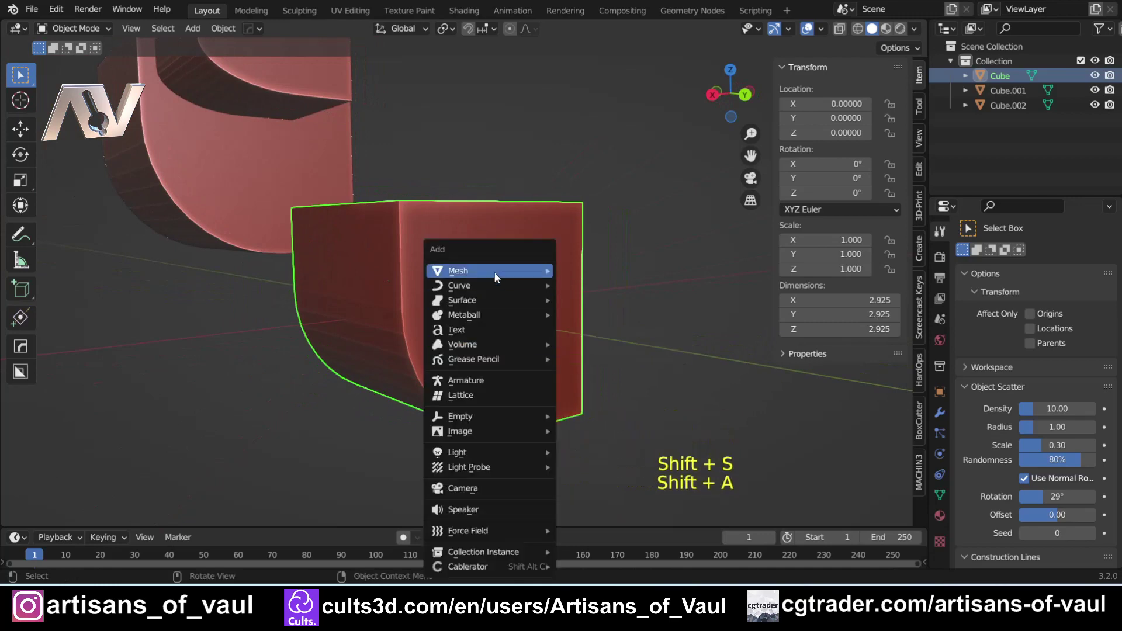
{"action": "mouse_move", "coordinate": [495, 275]}
{"action": "left_click", "coordinate": [594, 272]}
Scale the quadsphere to about 0.211 and place it near the upper corner of the original cube's flat side face.
{"action": "middle_click_drag", "start_coordinate": [532, 293], "coordinate": [670, 332]}
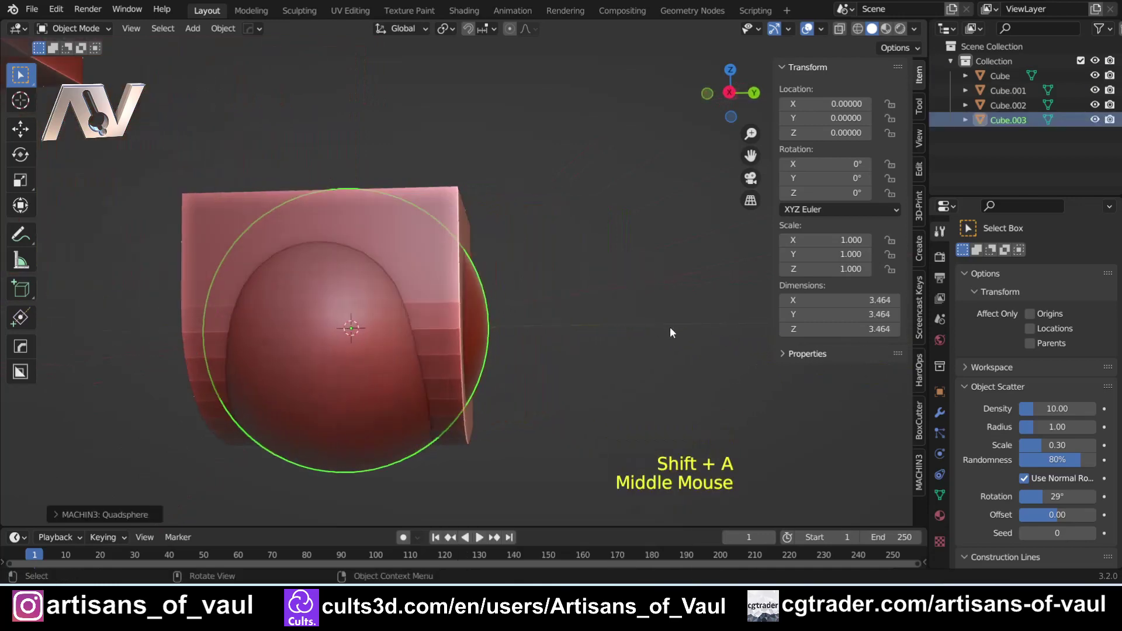
{"action": "key", "text": "s"}
{"action": "key", "text": "g"}
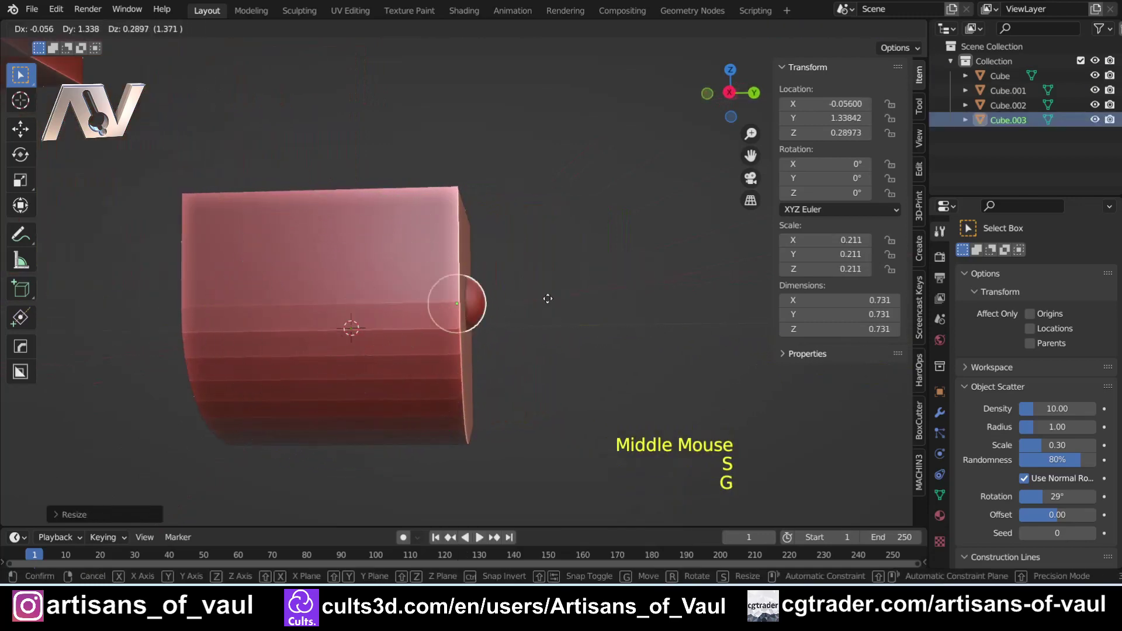
{"action": "left_click", "coordinate": [563, 250]}
{"action": "middle_click_drag", "start_coordinate": [564, 251], "coordinate": [538, 310]}
{"action": "key", "text": "g"}
{"action": "left_click", "coordinate": [602, 308]}
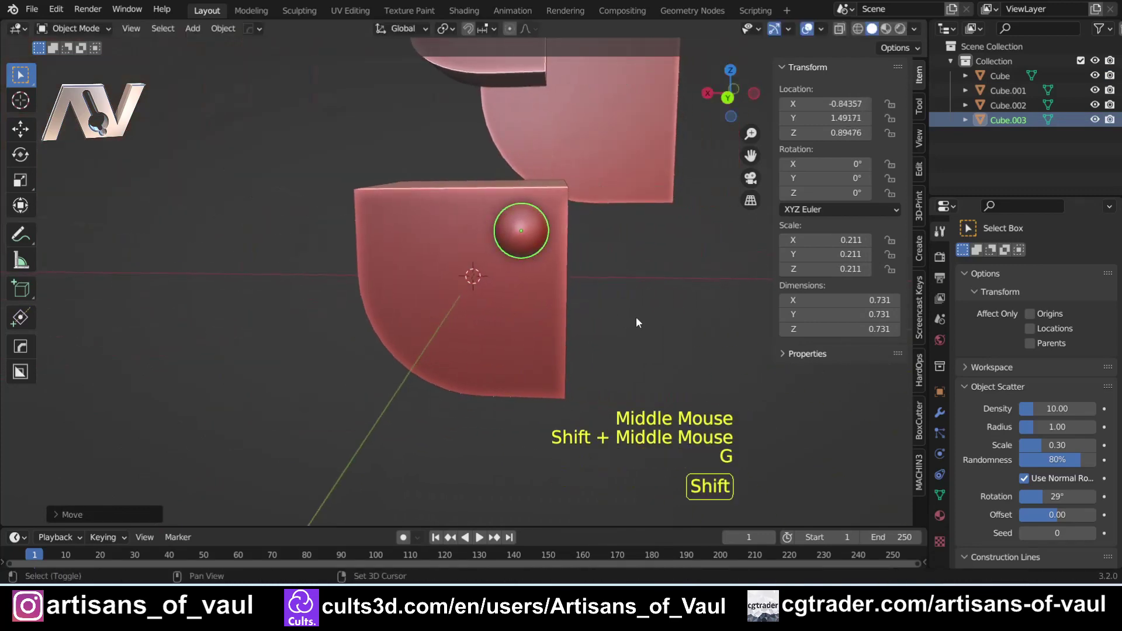
Duplicate the small sphere and place the copy lower on the same side face, half sunk into the cube.
{"action": "key", "text": "shift+d"}
{"action": "left_click", "coordinate": [555, 422]}
{"action": "middle_click_drag", "start_coordinate": [555, 422], "coordinate": [686, 348]}
{"action": "key", "text": "g"}
{"action": "left_click", "coordinate": [654, 353]}
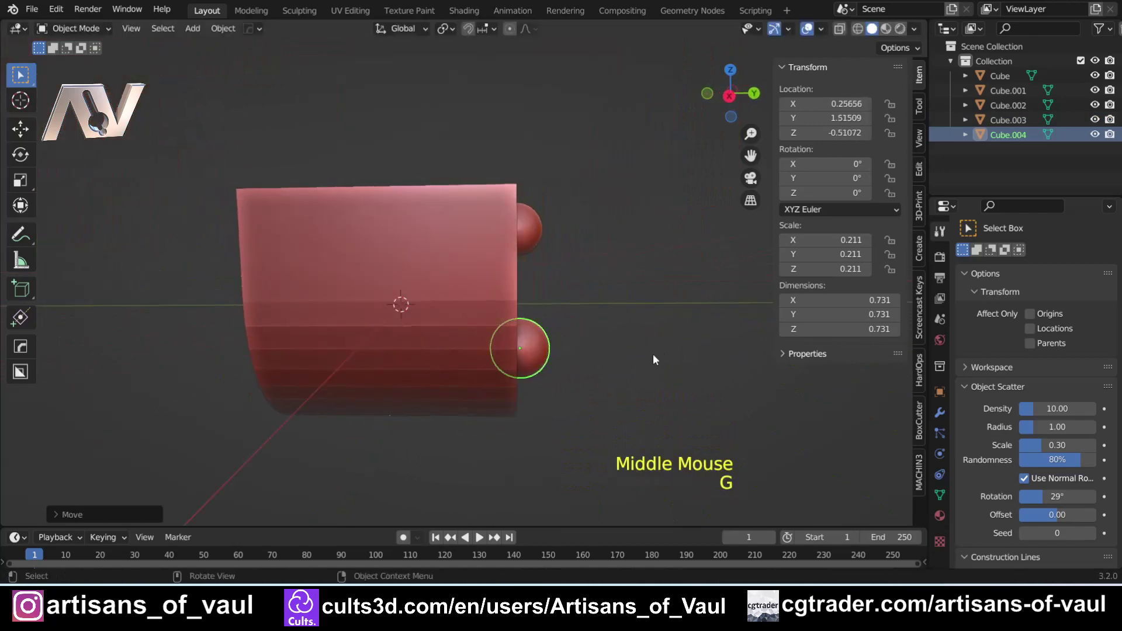
Add a cube, scale it to about 0.621 and raise it half sunk into the original block's top face, at Z about 1.51.
{"action": "left_click", "coordinate": [558, 292]}
{"action": "scroll", "coordinate": [559, 293], "scroll_direction": "down", "scroll_amount": 2}
{"action": "key", "text": "shift+a"}
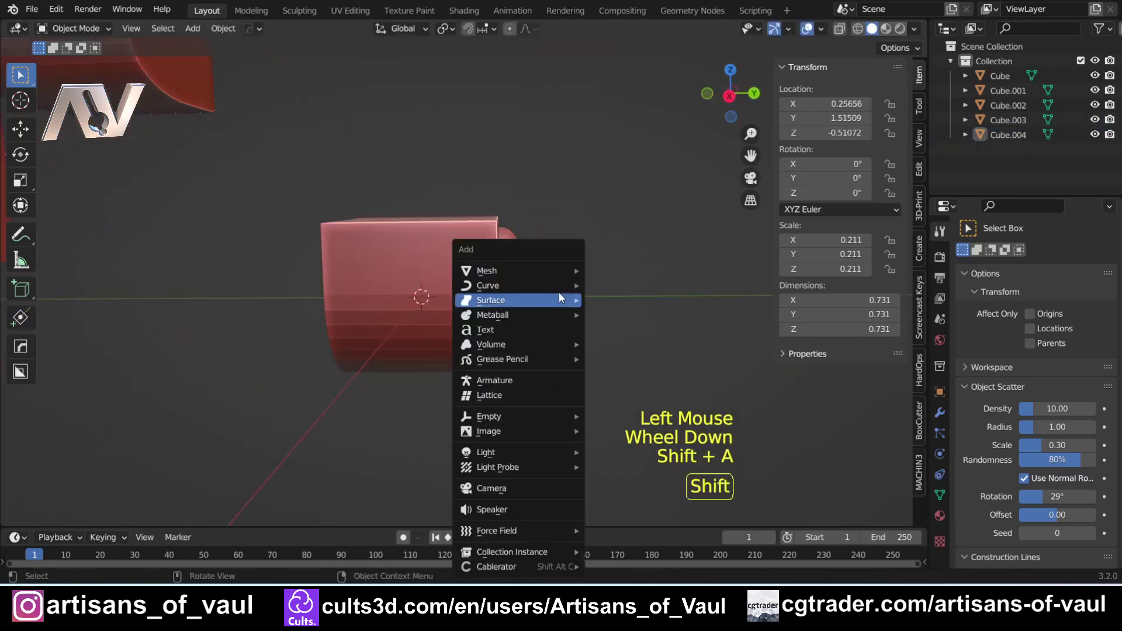
{"action": "mouse_move", "coordinate": [562, 273]}
{"action": "left_click", "coordinate": [625, 301]}
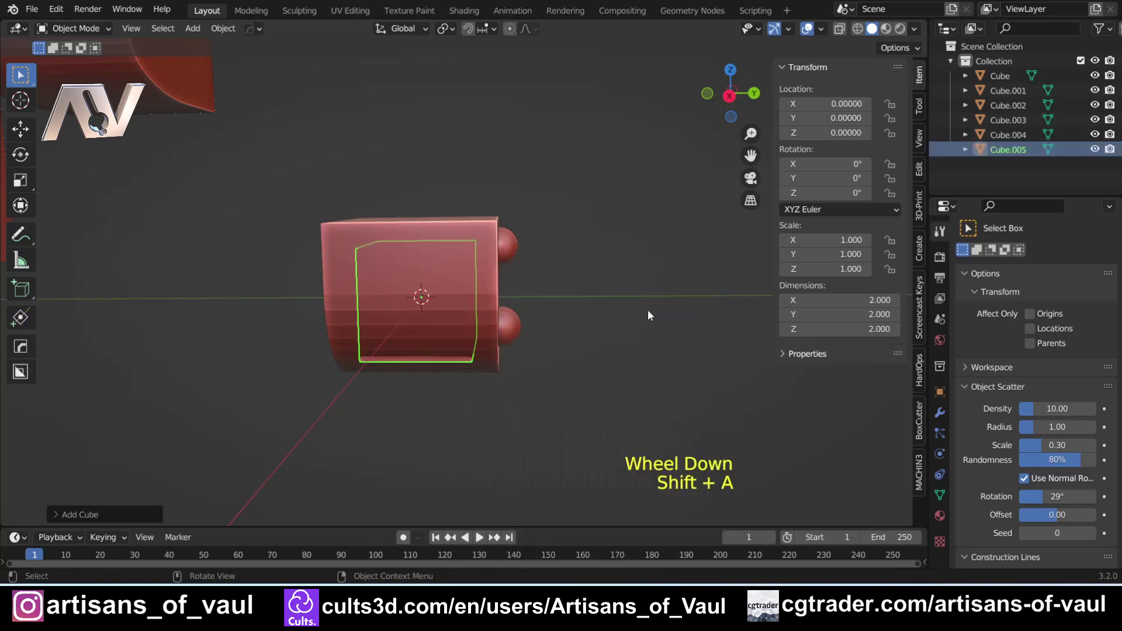
{"action": "key", "text": "s"}
{"action": "left_click", "coordinate": [591, 345]}
{"action": "key", "text": "g"}
{"action": "middle_click", "coordinate": [591, 345]}
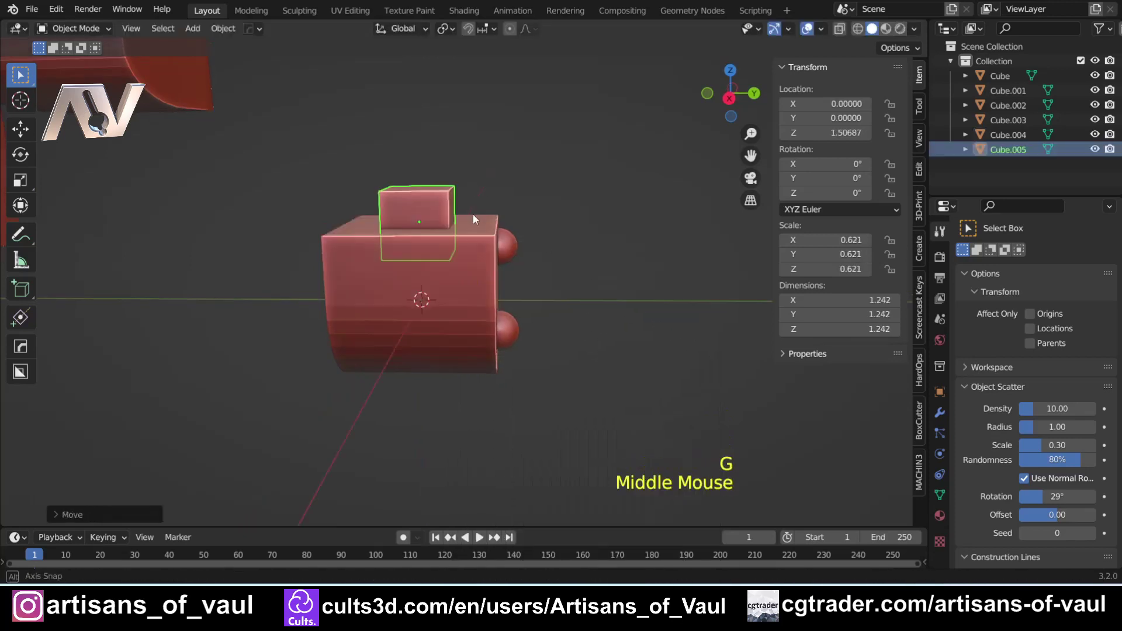
{"action": "left_click", "coordinate": [472, 214]}
Taper the small cube into a wedge by scaling down its side face facing positive X.
{"action": "key", "text": "Tab"}
{"action": "middle_click_drag", "start_coordinate": [472, 214], "coordinate": [409, 263]}
{"action": "key", "text": "shift+z"}
{"action": "left_click", "coordinate": [418, 255]}
{"action": "key", "text": "shift+z"}
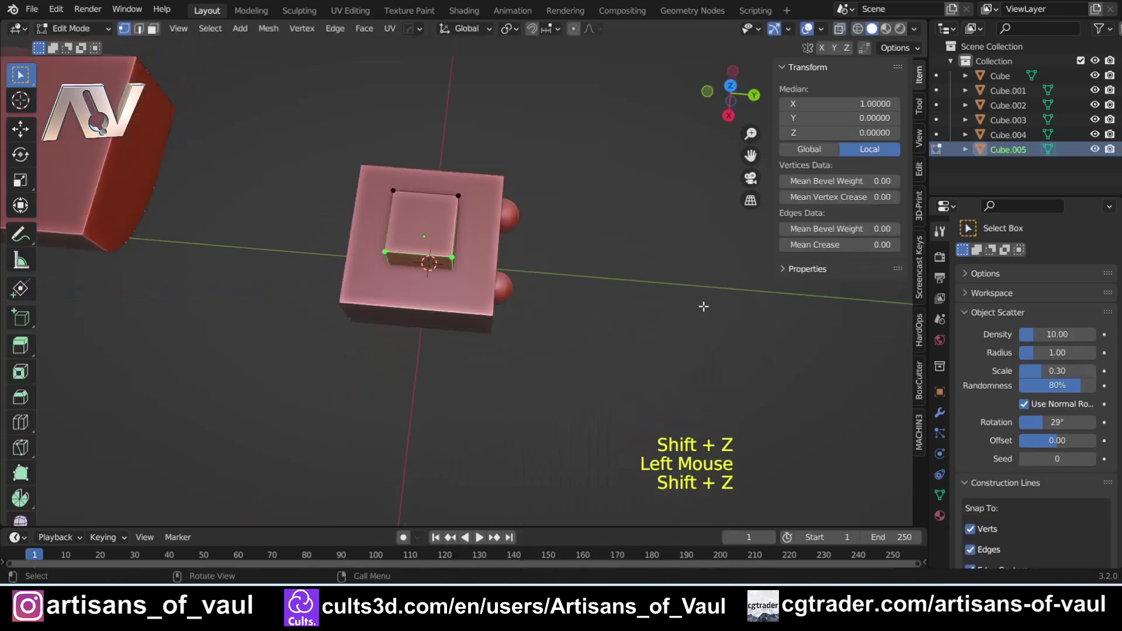
{"action": "key", "text": "s"}
{"action": "left_click", "coordinate": [582, 296]}
{"action": "key", "text": "Tab"}
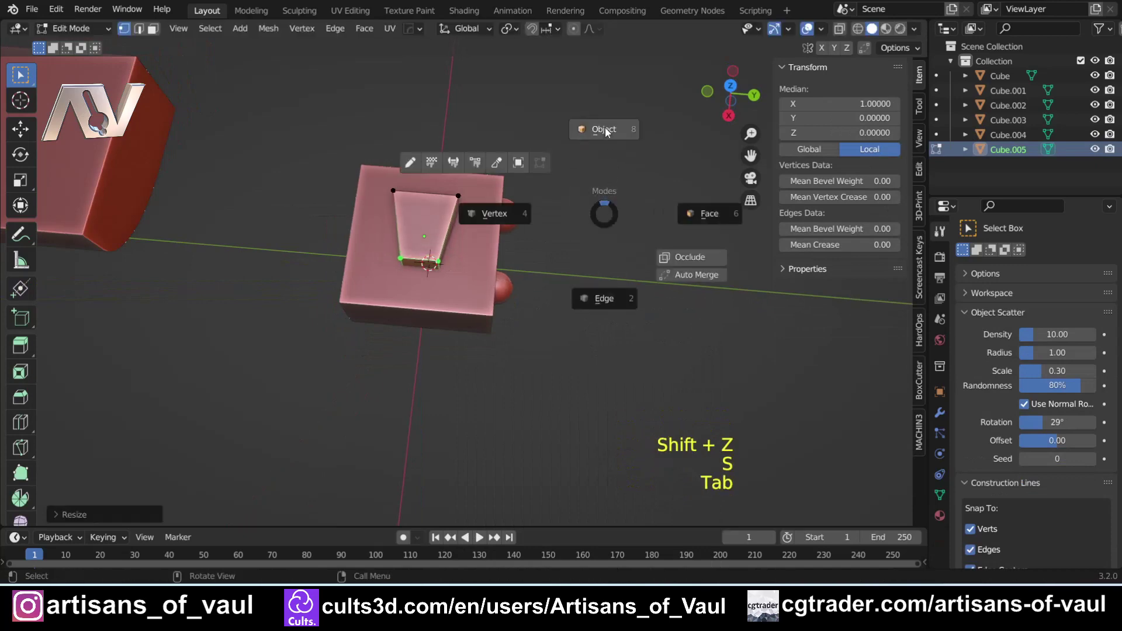
{"action": "middle_click_drag", "start_coordinate": [608, 133], "coordinate": [605, 233]}
{"action": "left_click", "coordinate": [604, 233]}
Use Align Relative to duplicate both spheres and the wedge from the original block onto the flattened and the enlarged blocks.
{"action": "left_click", "coordinate": [526, 343]}
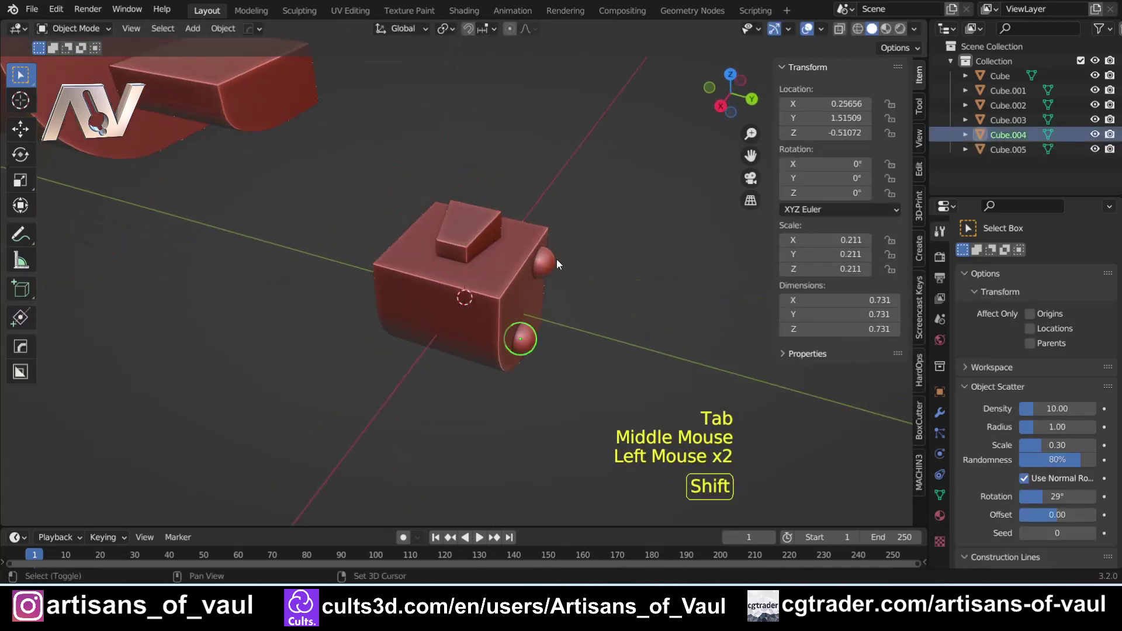
{"action": "left_click", "coordinate": [543, 261], "text": "shift"}
{"action": "left_click", "coordinate": [480, 232], "text": "shift"}
{"action": "left_click", "coordinate": [437, 304], "text": "shift"}
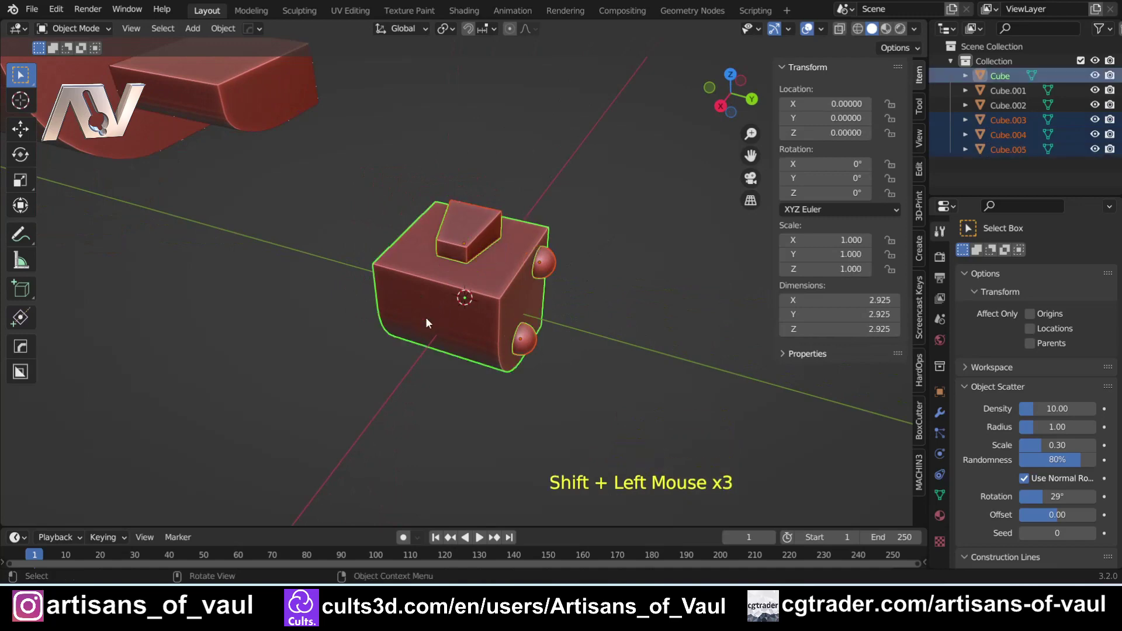
{"action": "middle_click_drag", "start_coordinate": [425, 316], "coordinate": [526, 353], "text": "shift"}
{"action": "right_click", "coordinate": [526, 353]}
{"action": "mouse_move", "coordinate": [508, 261]}
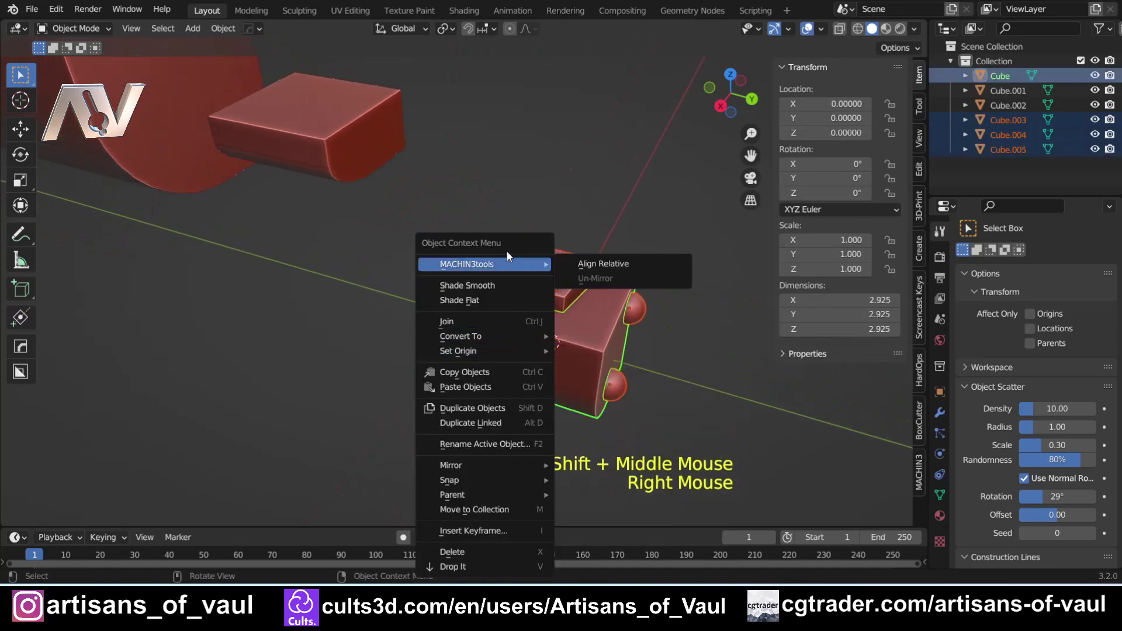
{"action": "left_click", "coordinate": [591, 266]}
{"action": "middle_click_drag", "start_coordinate": [425, 206], "coordinate": [480, 257], "text": "shift"}
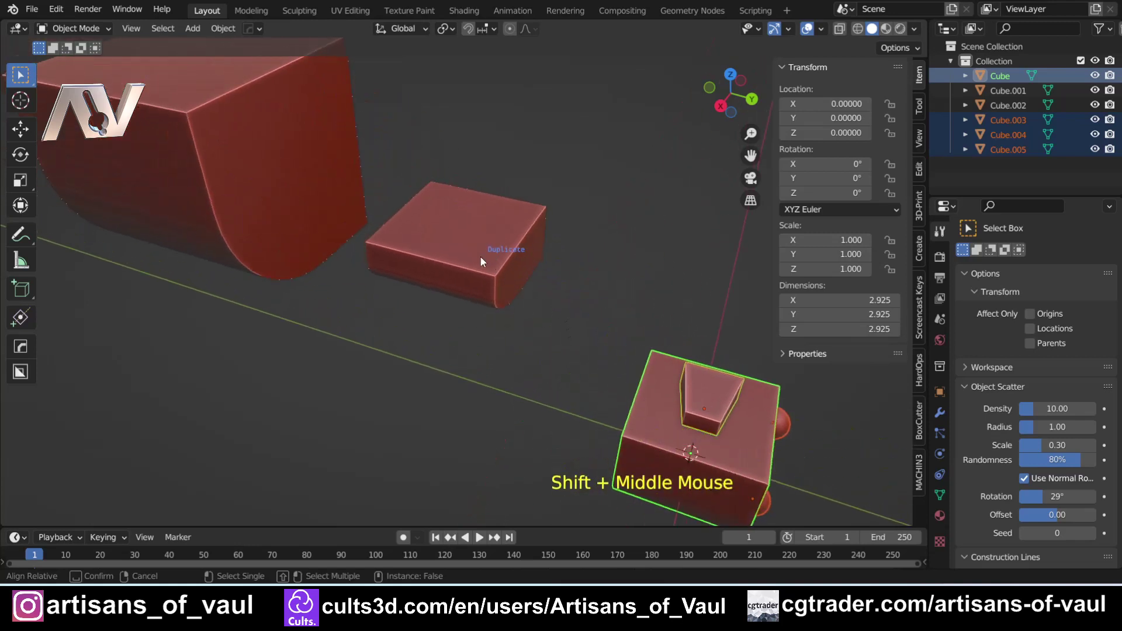
{"action": "left_click", "coordinate": [468, 250]}
{"action": "left_click", "coordinate": [337, 175], "text": "shift"}
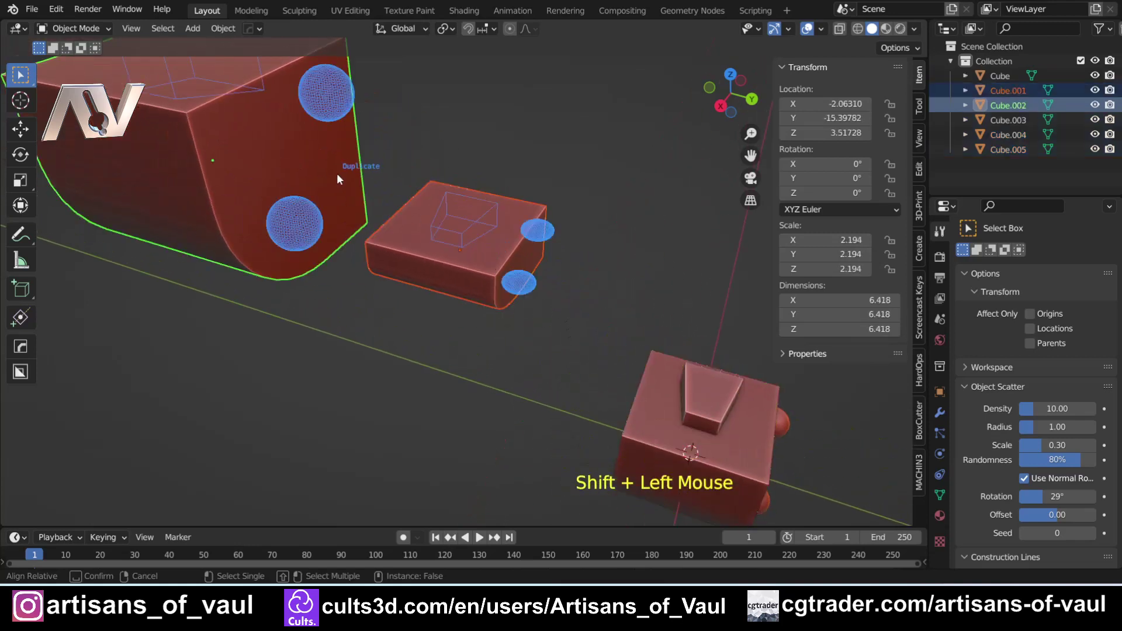
{"action": "scroll", "coordinate": [564, 234], "scroll_direction": "down", "scroll_amount": 2}
{"action": "left_click", "coordinate": [464, 255]}
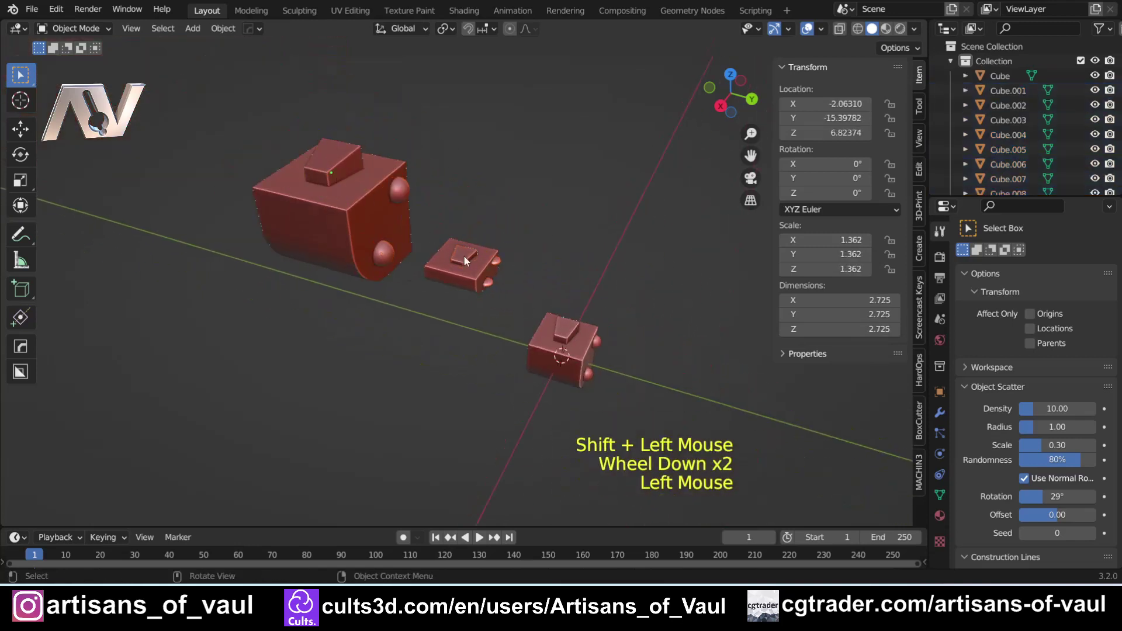
Compare the enlarged block and its duplicated details with the original, checking the block's scale values.
{"action": "middle_click_drag", "start_coordinate": [425, 181], "coordinate": [423, 209]}
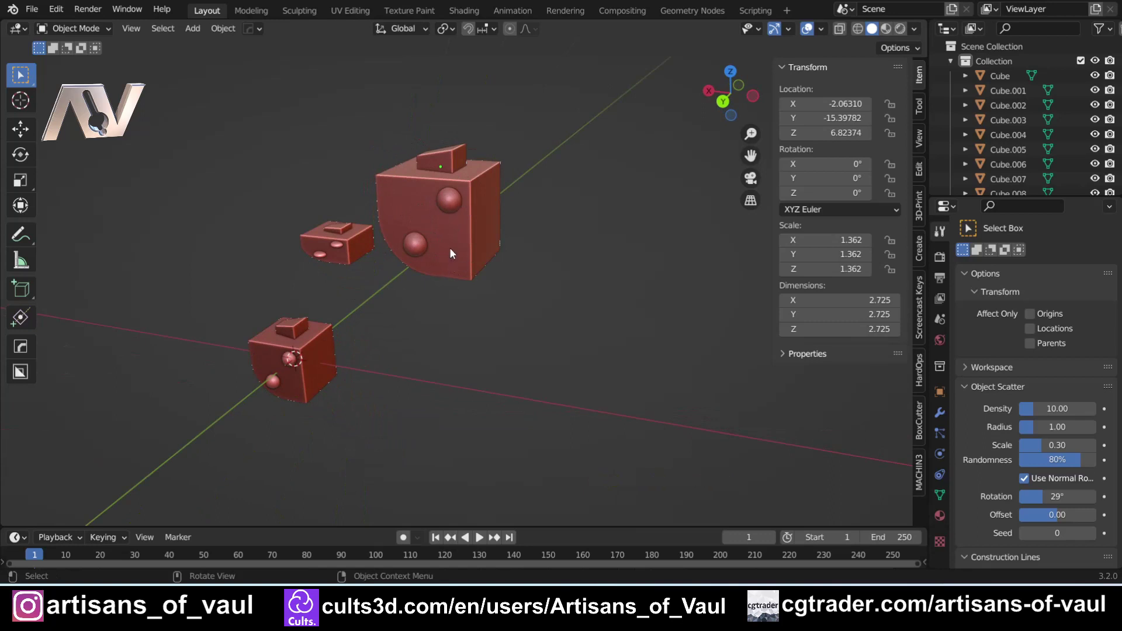
{"action": "middle_click_drag", "start_coordinate": [450, 247], "coordinate": [377, 345]}
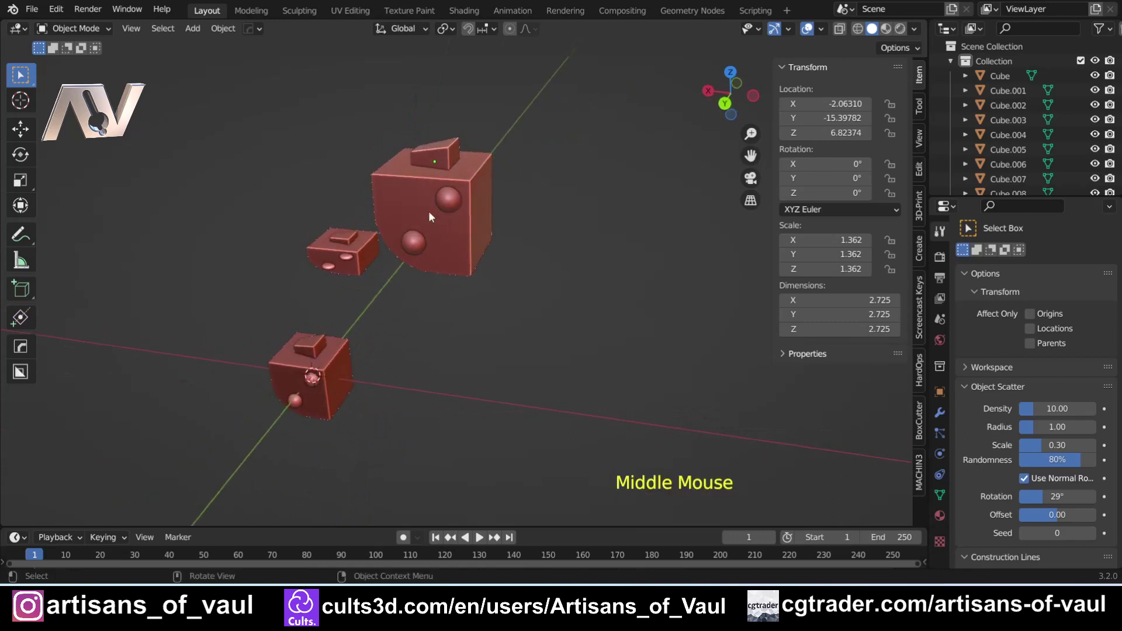
{"action": "left_click", "coordinate": [439, 251]}
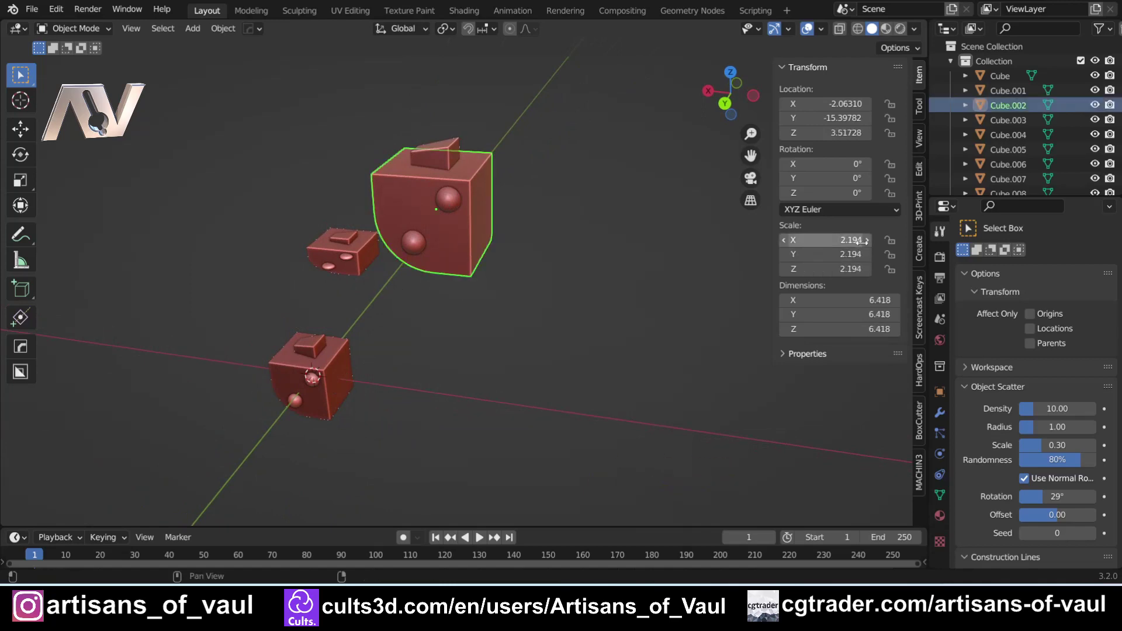
{"action": "left_click", "coordinate": [448, 198]}
{"action": "scroll", "coordinate": [407, 209], "scroll_direction": "up", "scroll_amount": 2}
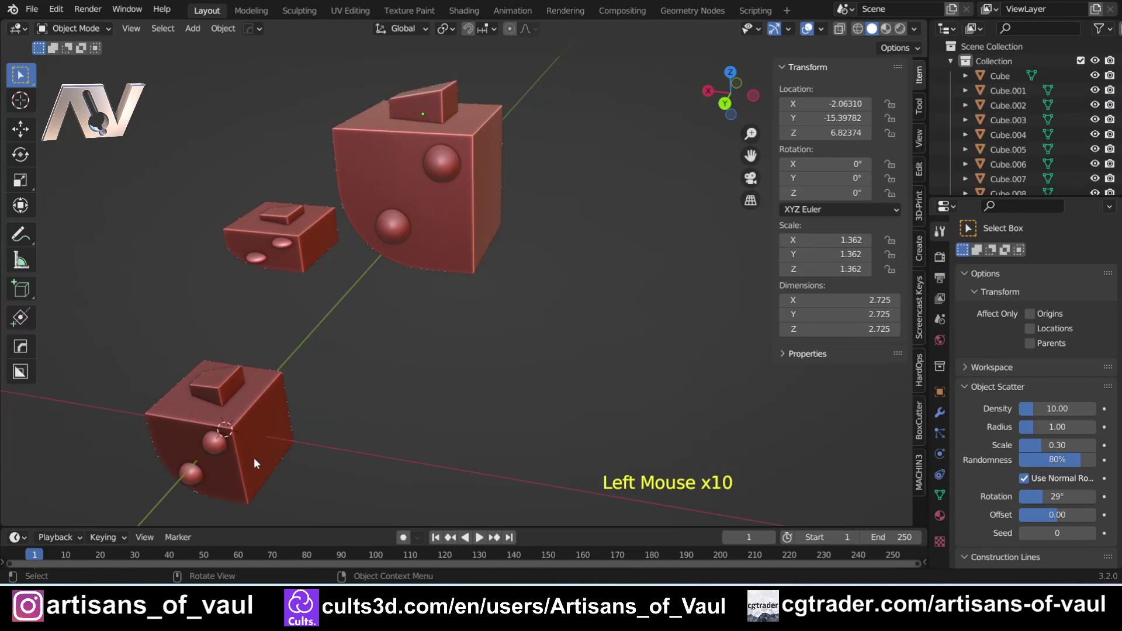
{"action": "left_click", "coordinate": [214, 452]}
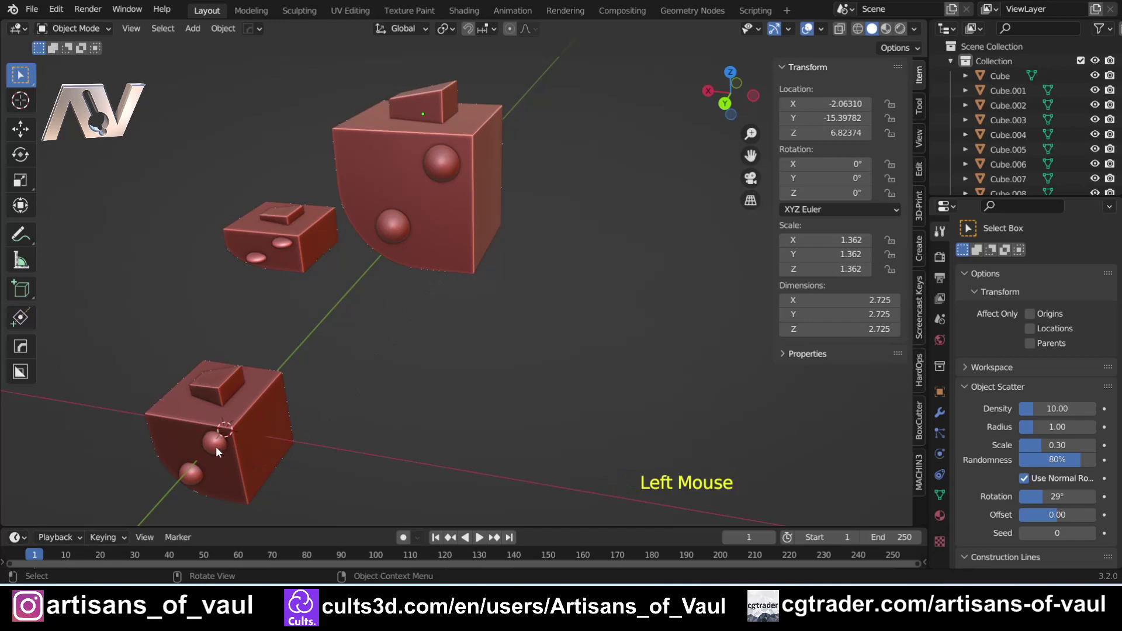
Inspect the duplicated spheres on the flattened block's side face and check their scale values.
{"action": "scroll", "coordinate": [216, 446], "scroll_direction": "up", "scroll_amount": 2}
{"action": "middle_click_drag", "start_coordinate": [216, 446], "coordinate": [537, 272], "text": "shift"}
{"action": "scroll", "coordinate": [422, 365], "scroll_direction": "up", "scroll_amount": 2}
{"action": "scroll", "coordinate": [490, 311], "scroll_direction": "up", "scroll_amount": 1}
{"action": "scroll", "coordinate": [490, 311], "scroll_direction": "up", "scroll_amount": 1}
{"action": "left_click", "coordinate": [537, 272]}
{"action": "left_click", "coordinate": [575, 227]}
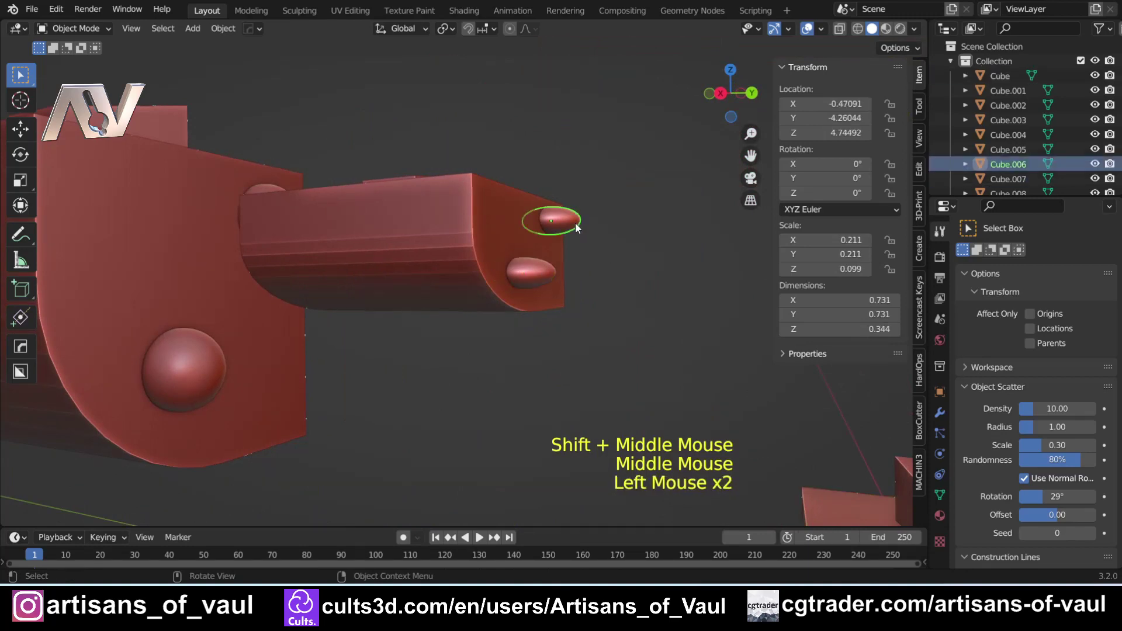
{"action": "scroll", "coordinate": [559, 268], "scroll_direction": "down", "scroll_amount": 2}
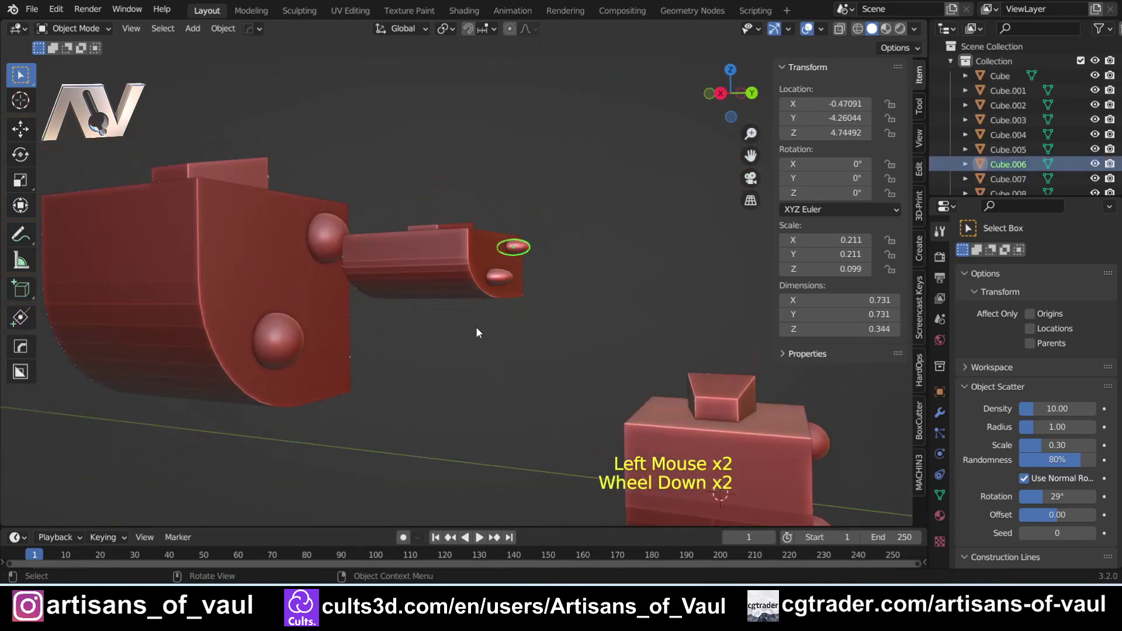
{"action": "scroll", "coordinate": [494, 284], "scroll_direction": "up", "scroll_amount": 2}
{"action": "left_click", "coordinate": [553, 268]}
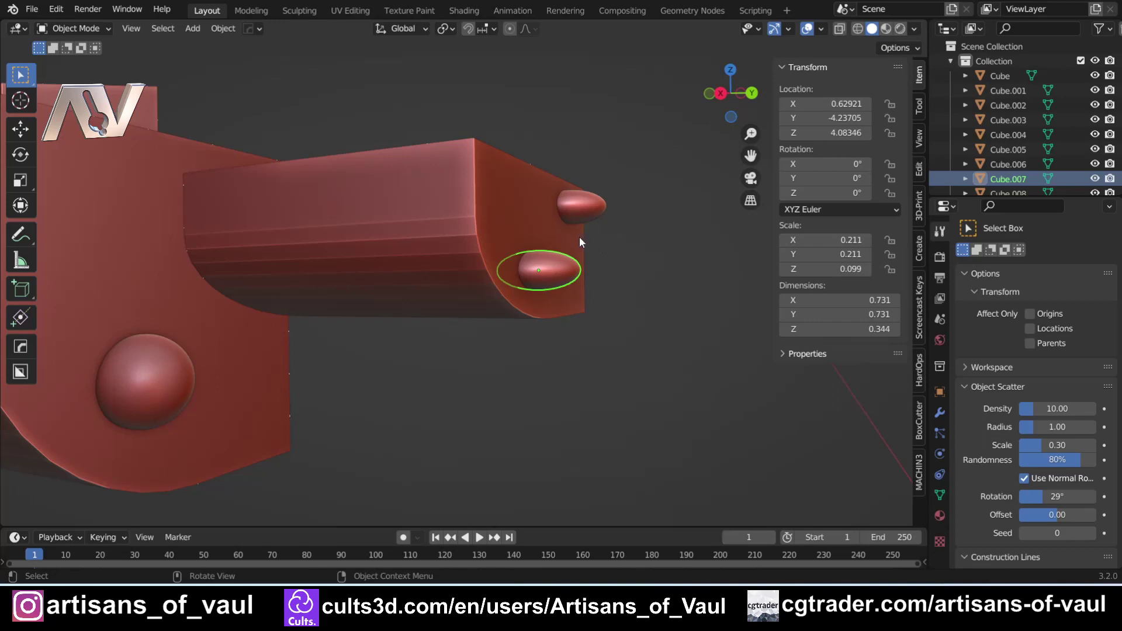
{"action": "middle_click_drag", "start_coordinate": [579, 237], "coordinate": [492, 209]}
{"action": "scroll", "coordinate": [513, 262], "scroll_direction": "down", "scroll_amount": 2}
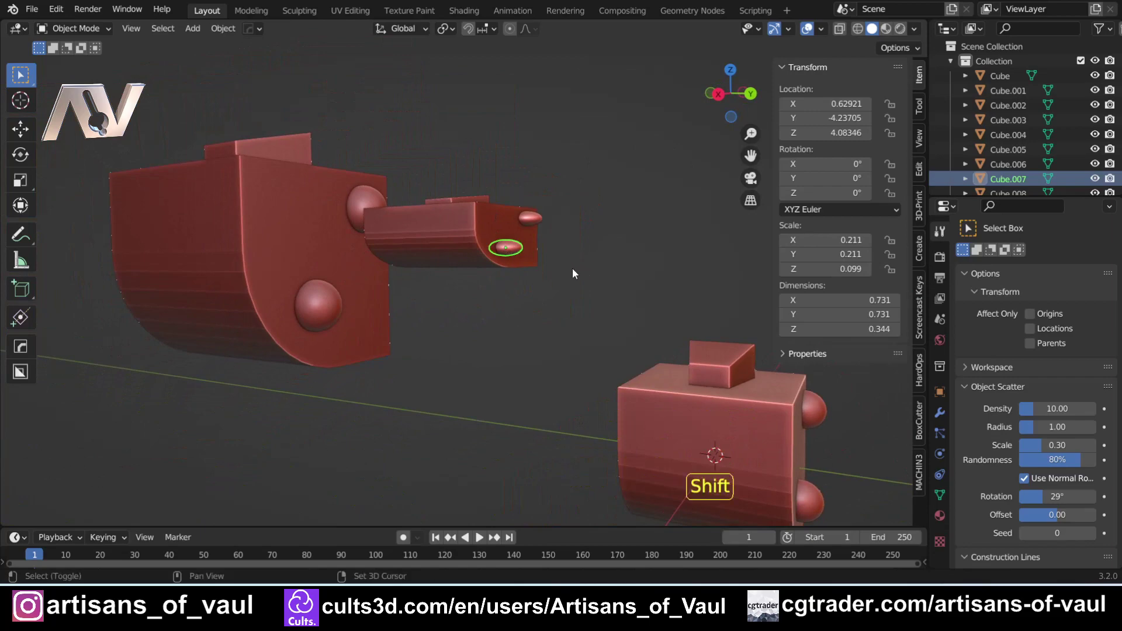
{"action": "middle_click_drag", "start_coordinate": [573, 268], "coordinate": [454, 234], "text": "shift"}
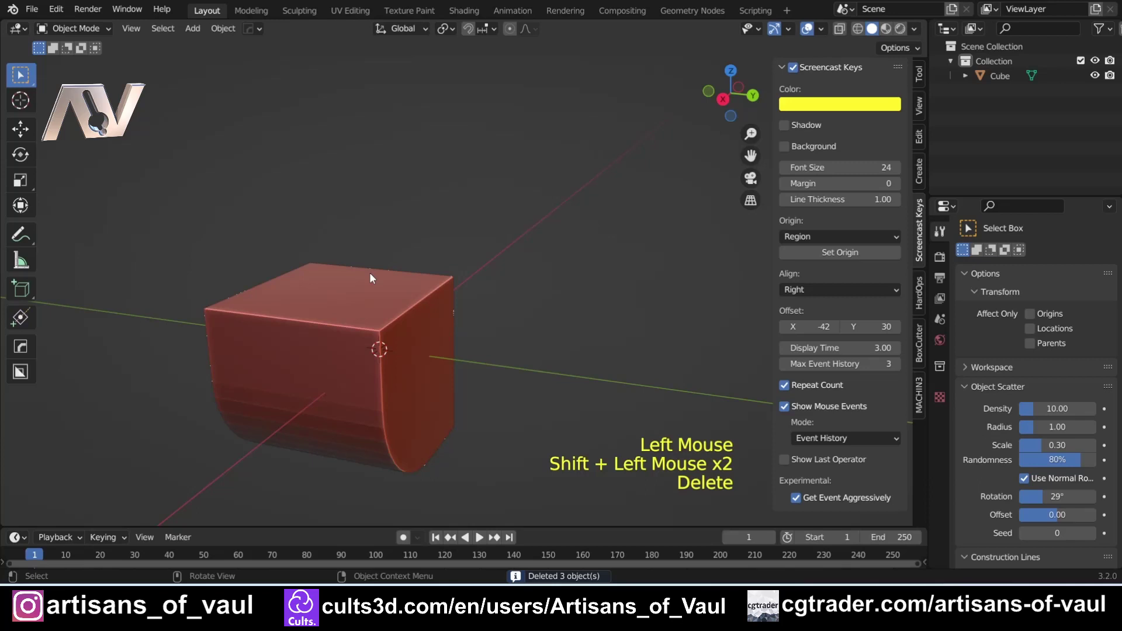
Add a cube mesh and place it on the rounded block's top face.
{"action": "scroll", "coordinate": [368, 302], "scroll_direction": "down", "scroll_amount": 2}
{"action": "middle_click_drag", "start_coordinate": [369, 302], "coordinate": [506, 366]}
{"action": "key", "text": "shift+a"}
{"action": "mouse_move", "coordinate": [486, 271]}
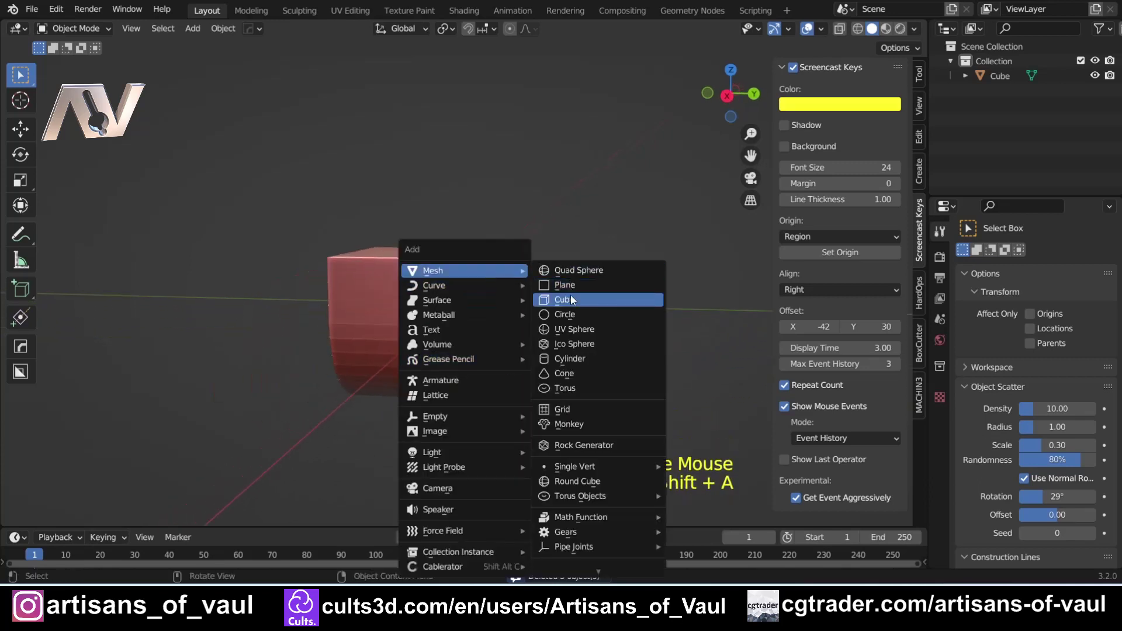
{"action": "left_click", "coordinate": [608, 300]}
{"action": "left_click", "coordinate": [727, 96]}
{"action": "key", "text": "g"}
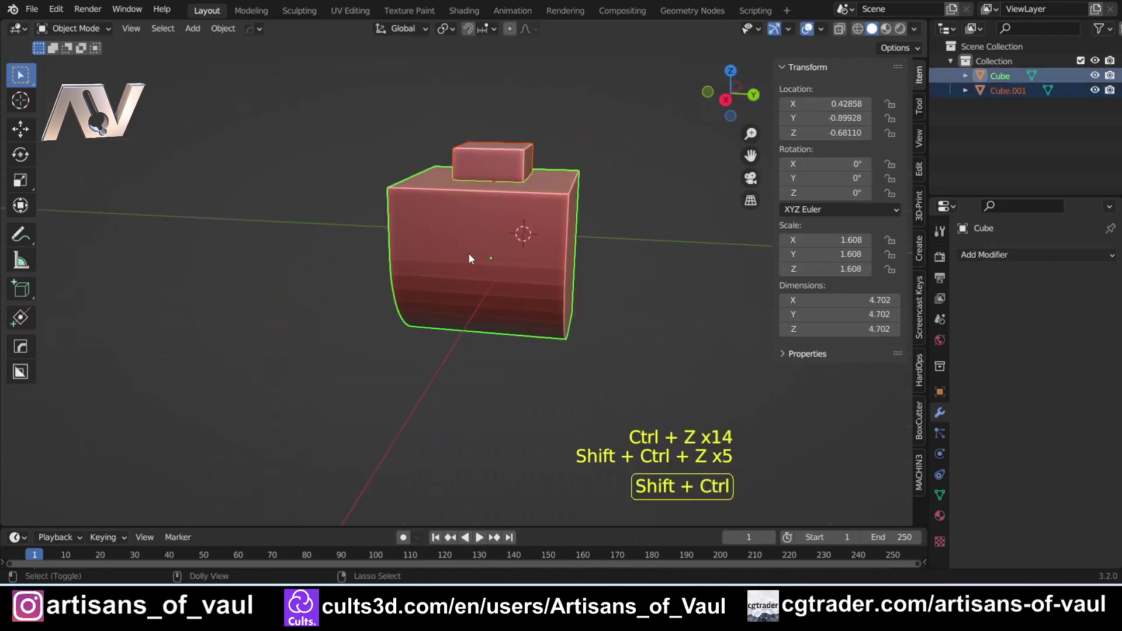
Select only the rounded block and apply its scale.
{"action": "left_click", "coordinate": [591, 249]}
{"action": "left_click", "coordinate": [591, 249]}
{"action": "left_click", "coordinate": [499, 253]}
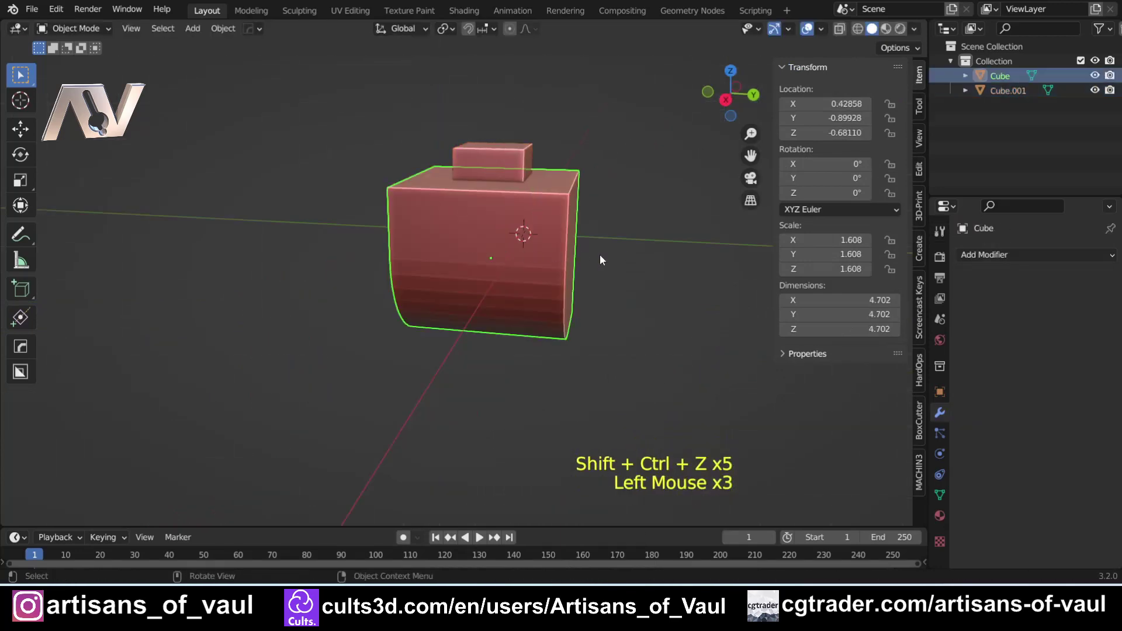
{"action": "middle_click_drag", "start_coordinate": [599, 254], "coordinate": [571, 277], "text": "shift"}
{"action": "key", "text": "ctrl+a"}
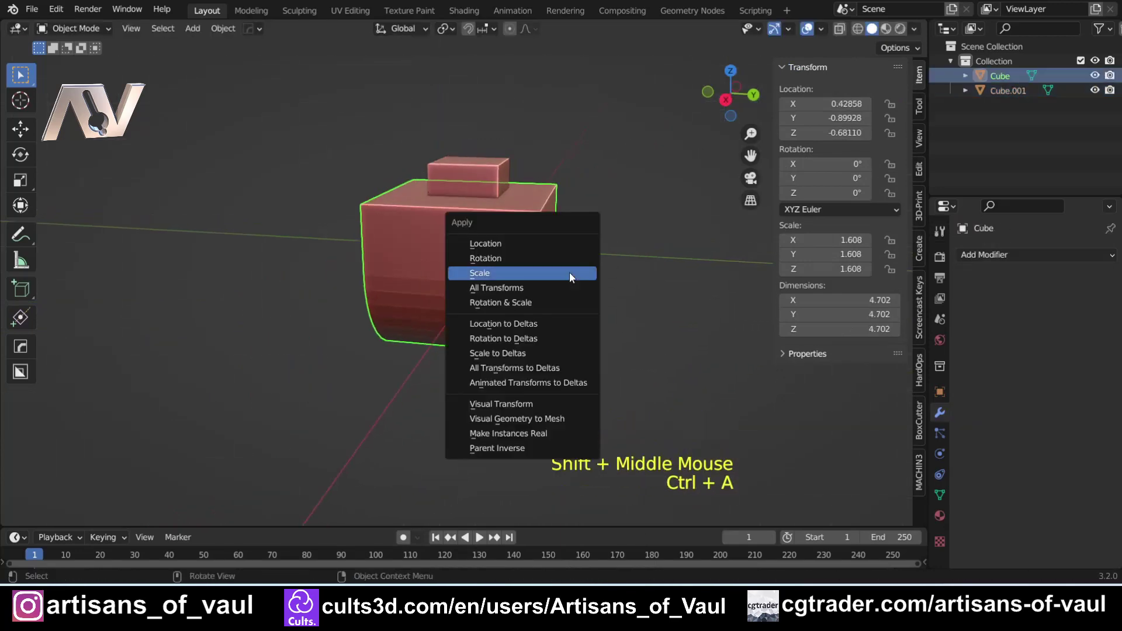
{"action": "left_click", "coordinate": [569, 273]}
Duplicate the rounded block about -11.66 along Y and 5.61 along Z, and scale the copy to about 0.666.
{"action": "scroll", "coordinate": [577, 282], "scroll_direction": "down", "scroll_amount": 2}
{"action": "middle_click_drag", "start_coordinate": [576, 286], "coordinate": [666, 345], "text": "shift"}
{"action": "key", "text": "shift+d"}
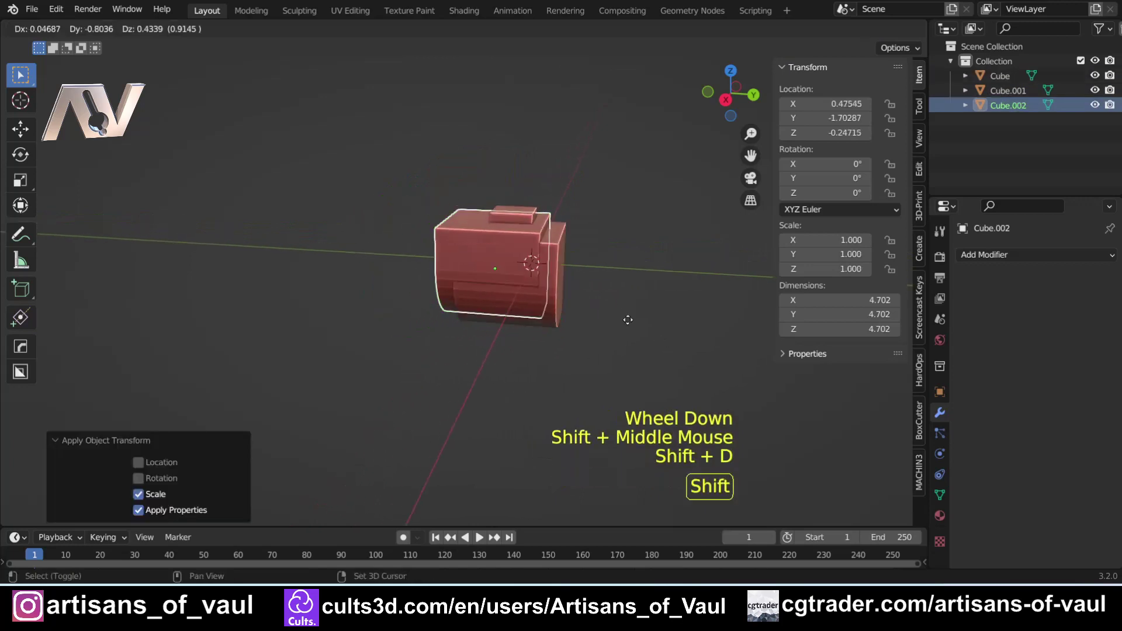
{"action": "left_click", "coordinate": [414, 266]}
{"action": "middle_click_drag", "start_coordinate": [413, 266], "coordinate": [484, 264]}
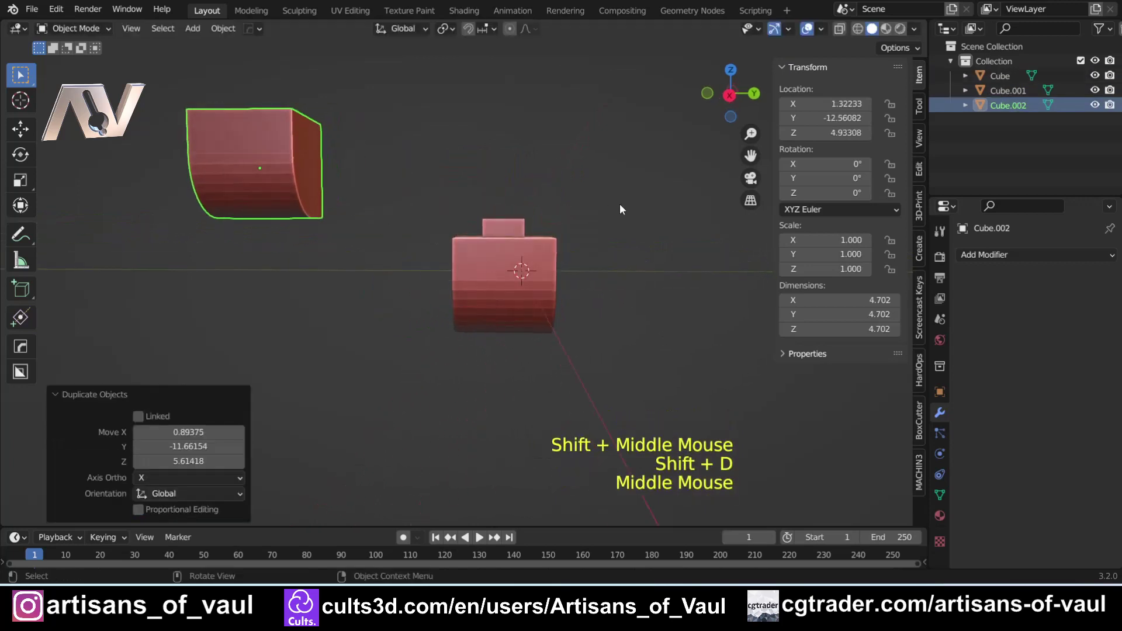
{"action": "key", "text": "s"}
{"action": "left_click", "coordinate": [494, 214]}
Add a plane and move it beneath the original rounded block, at Y about -0.72 and Z about -3.25.
{"action": "scroll", "coordinate": [539, 323], "scroll_direction": "up", "scroll_amount": 3}
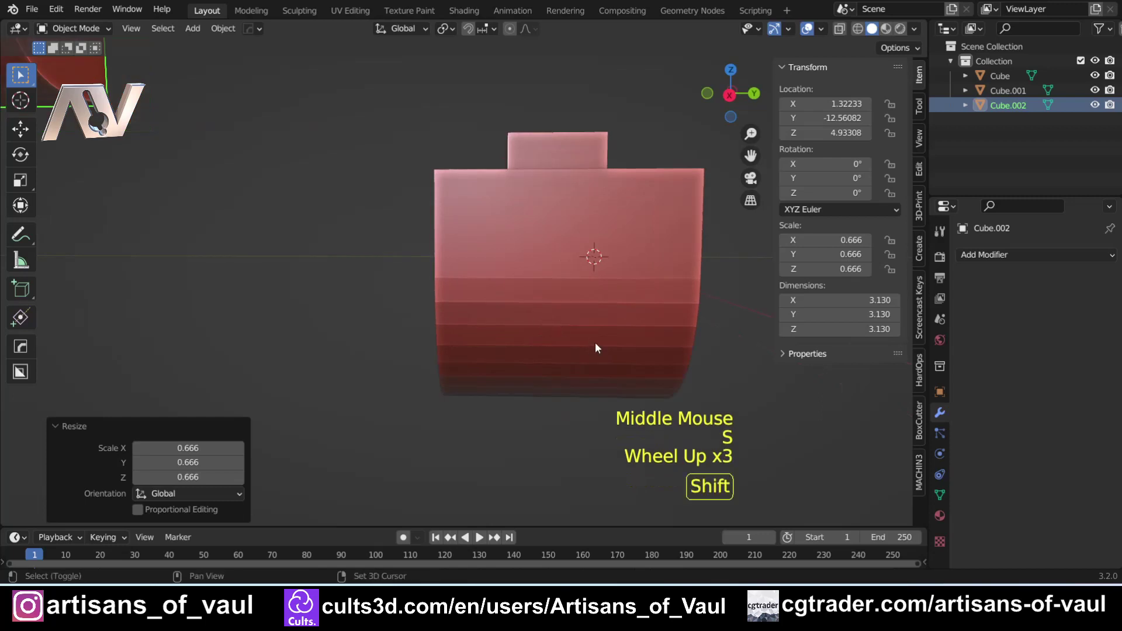
{"action": "middle_click_drag", "start_coordinate": [594, 348], "coordinate": [403, 243], "text": "shift"}
{"action": "scroll", "coordinate": [480, 279], "scroll_direction": "down", "scroll_amount": 1}
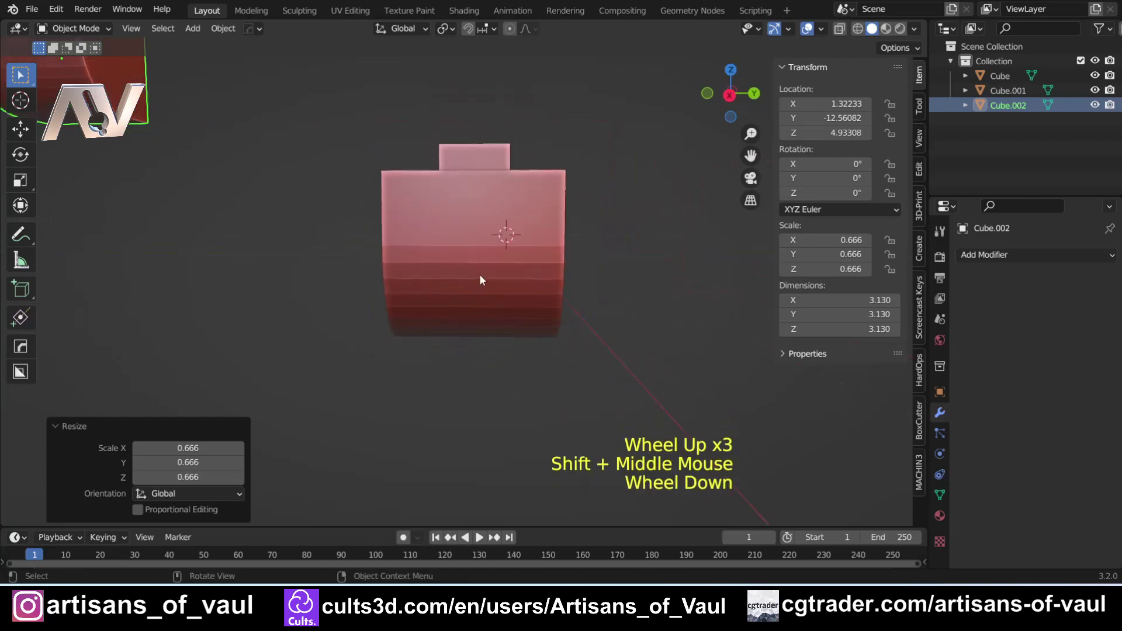
{"action": "left_click", "coordinate": [729, 95]}
{"action": "middle_click_drag", "start_coordinate": [647, 310], "coordinate": [608, 231], "text": "shift"}
{"action": "left_click", "coordinate": [601, 229]}
{"action": "key", "text": "shift+a"}
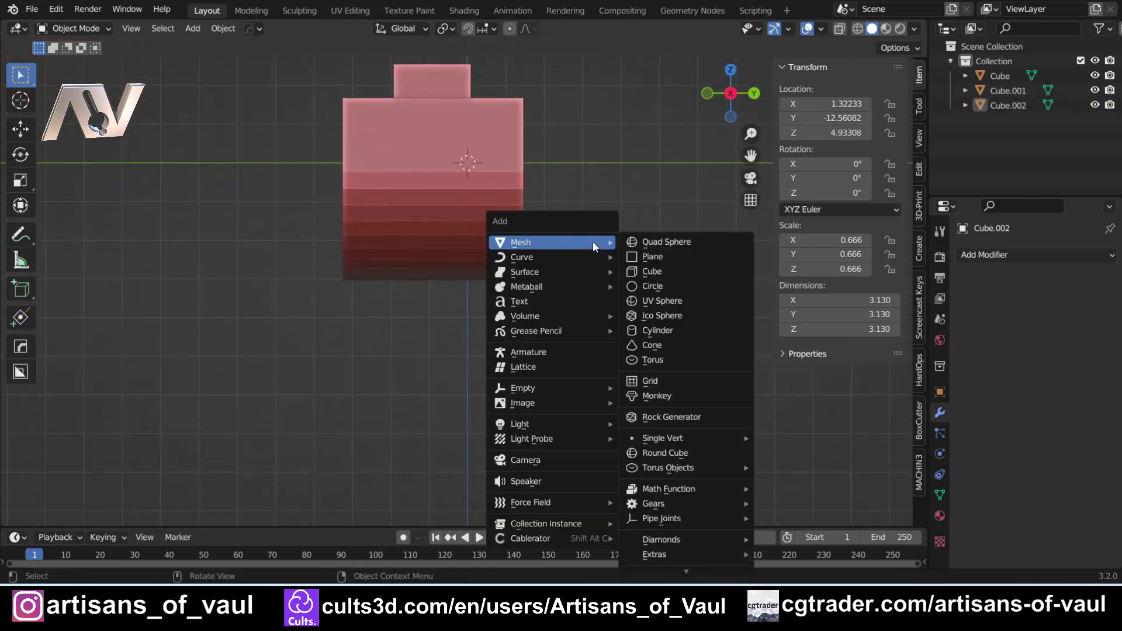
{"action": "left_click", "coordinate": [659, 254]}
{"action": "key", "text": "g"}
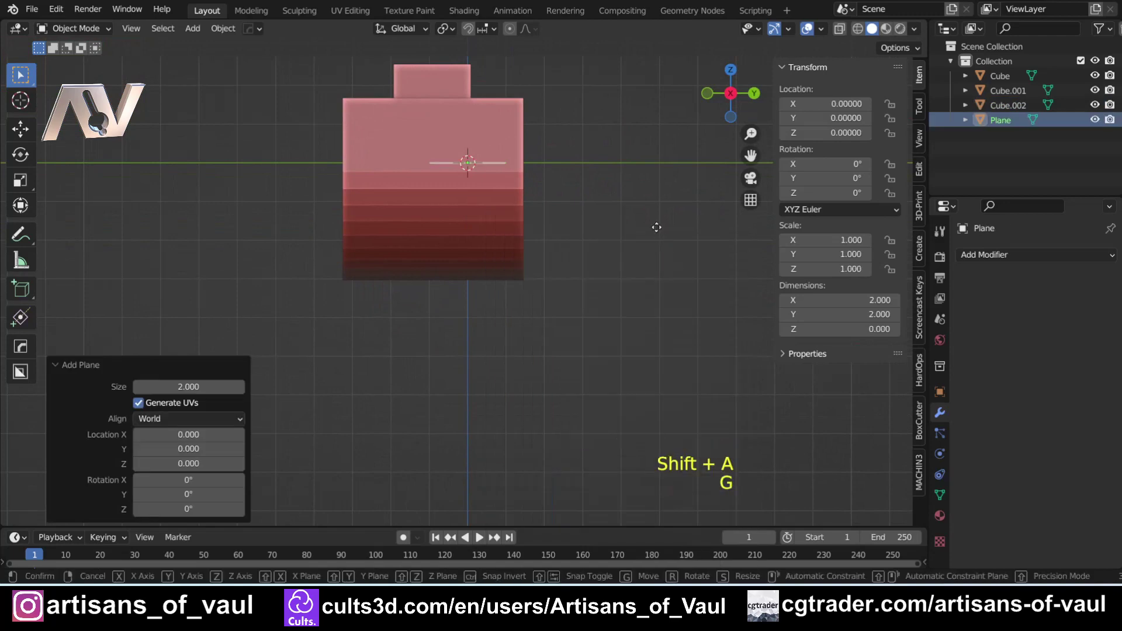
{"action": "left_click", "coordinate": [629, 357]}
Scale the plane under the rounded block up to about 1.394.
{"action": "middle_click_drag", "start_coordinate": [630, 356], "coordinate": [578, 278]}
{"action": "middle_click_drag", "start_coordinate": [578, 277], "coordinate": [603, 281], "text": "shift"}
{"action": "key", "text": "s"}
{"action": "left_click", "coordinate": [687, 310]}
Subdivide two opposite edges of the plane with one cut to split it down the middle.
{"action": "scroll", "coordinate": [431, 295], "scroll_direction": "up", "scroll_amount": 2}
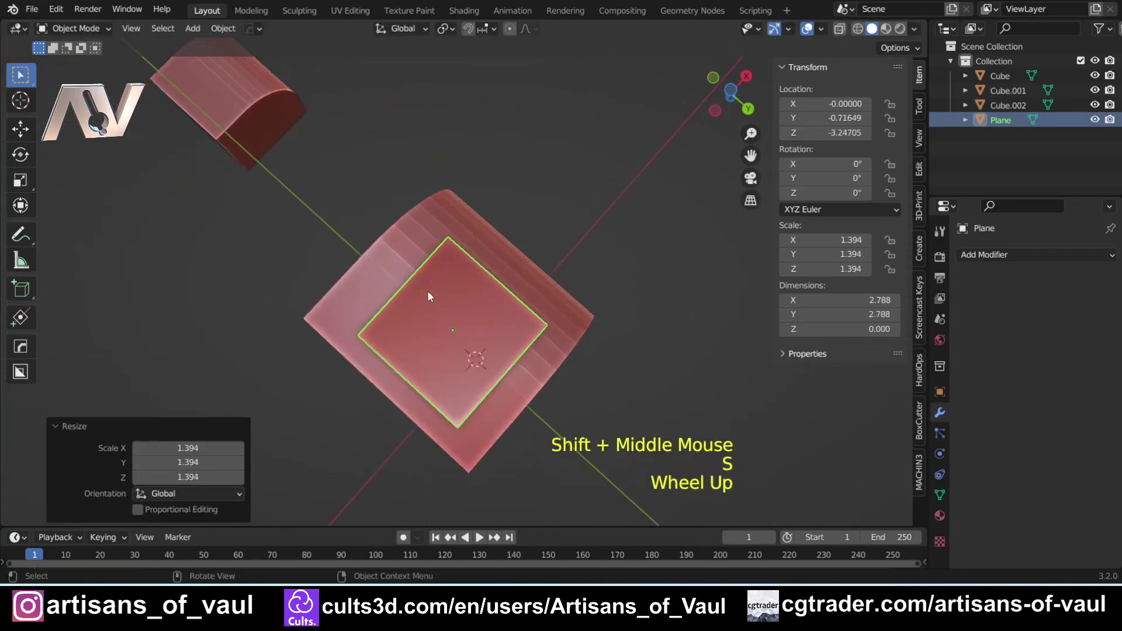
{"action": "key", "text": "Tab"}
{"action": "left_click", "coordinate": [515, 419]}
{"action": "left_click", "coordinate": [375, 289], "text": "shift"}
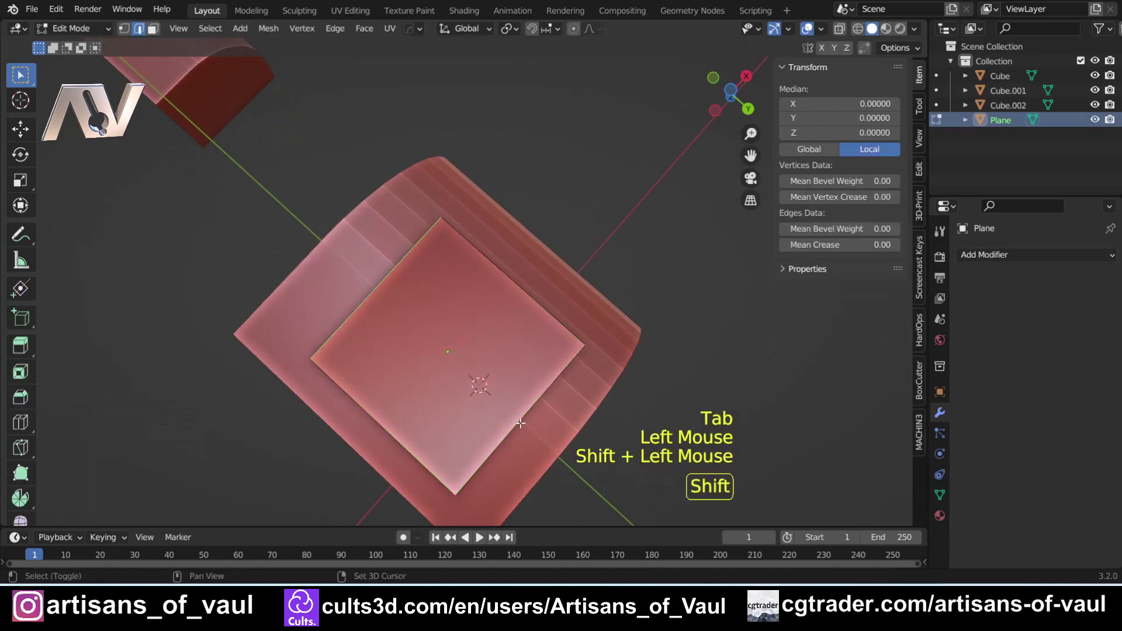
{"action": "key", "text": "ctrl+e"}
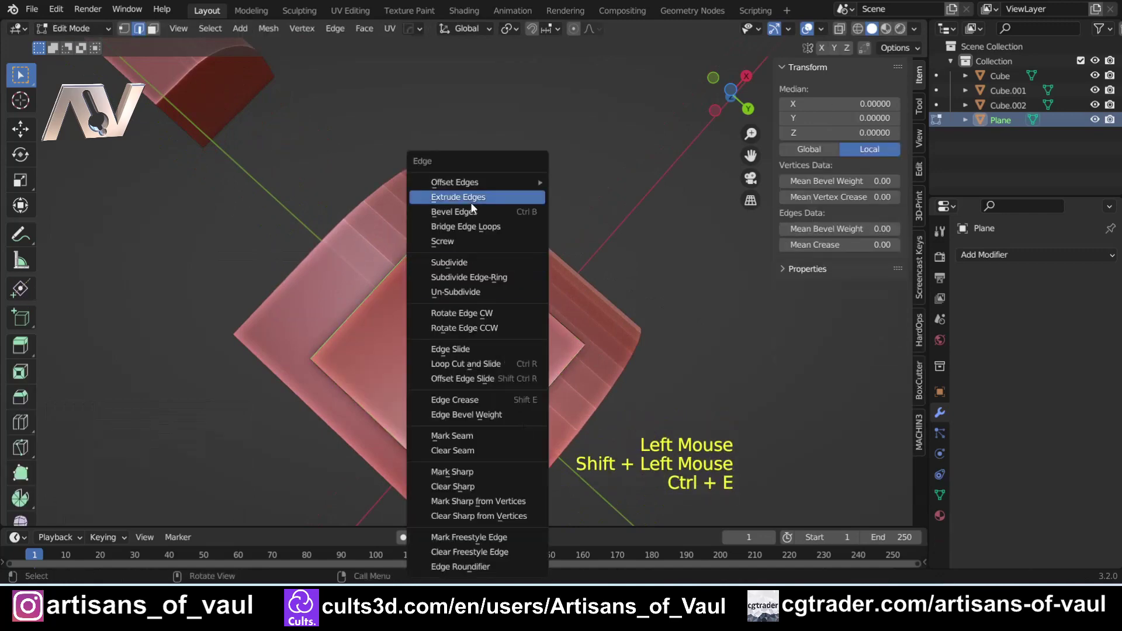
{"action": "left_click", "coordinate": [461, 263]}
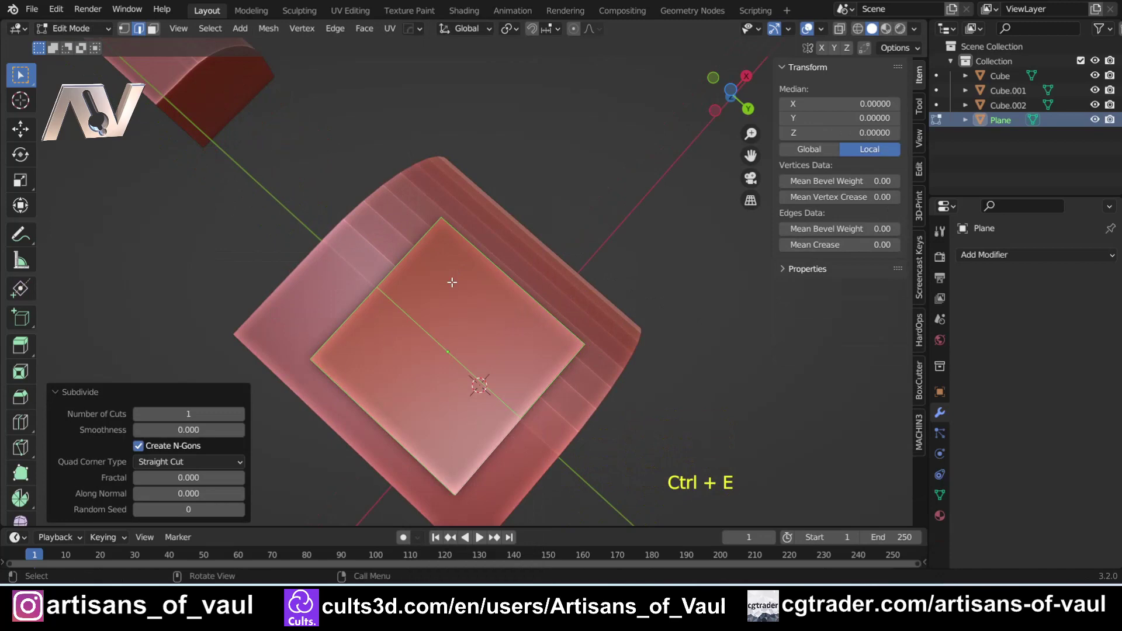
Raise the plane's subdivision to 10 cuts.
{"action": "left_click", "coordinate": [239, 413]}
{"action": "left_click", "coordinate": [240, 414]}
{"action": "left_click", "coordinate": [240, 414]}
{"action": "left_click", "coordinate": [240, 413]}
{"action": "left_click", "coordinate": [239, 413]}
{"action": "left_click", "coordinate": [240, 413]}
{"action": "left_click", "coordinate": [239, 413]}
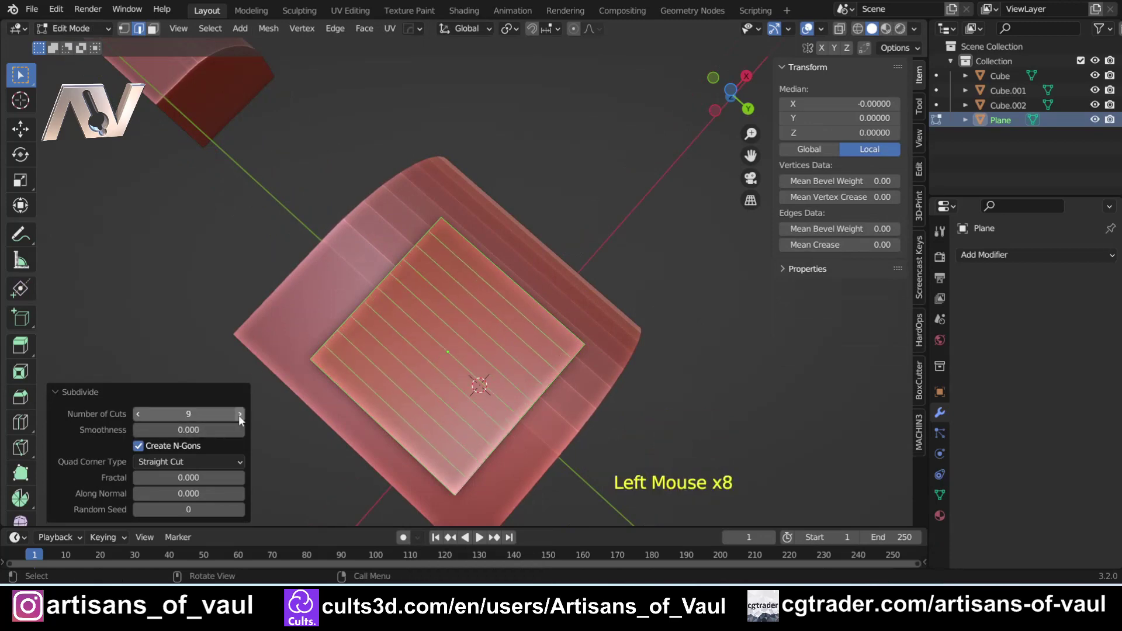
{"action": "left_click", "coordinate": [240, 414]}
{"action": "left_click", "coordinate": [240, 414]}
Add a Shrinkwrap modifier to the subdivided plane with the original rounded block (Cube) as its target.
{"action": "middle_click_drag", "start_coordinate": [444, 280], "coordinate": [508, 320]}
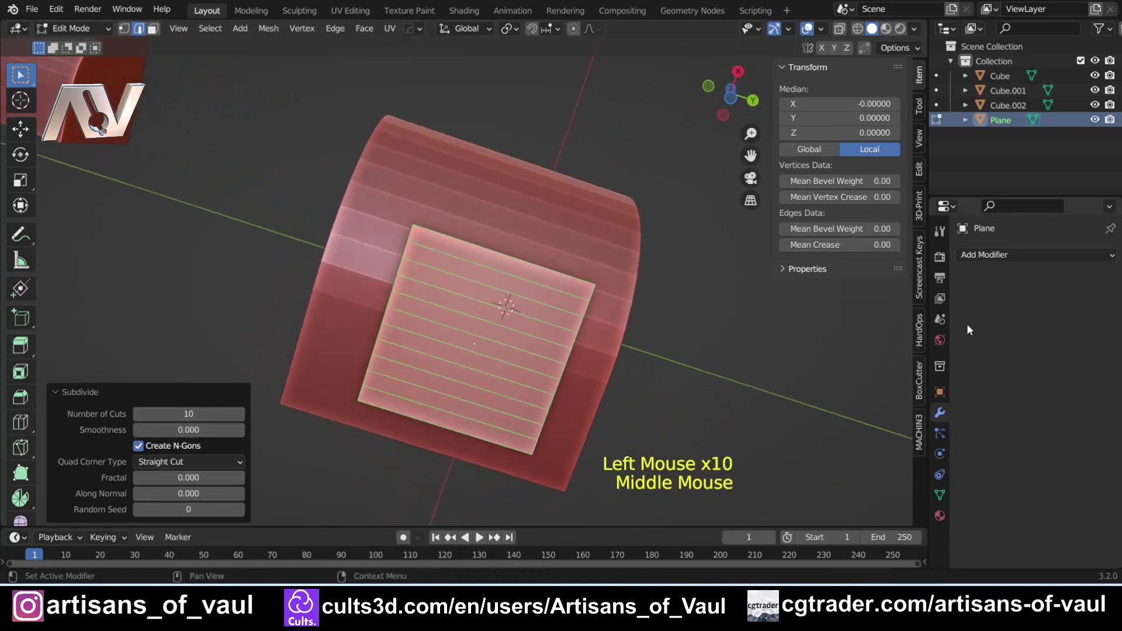
{"action": "left_click", "coordinate": [975, 256]}
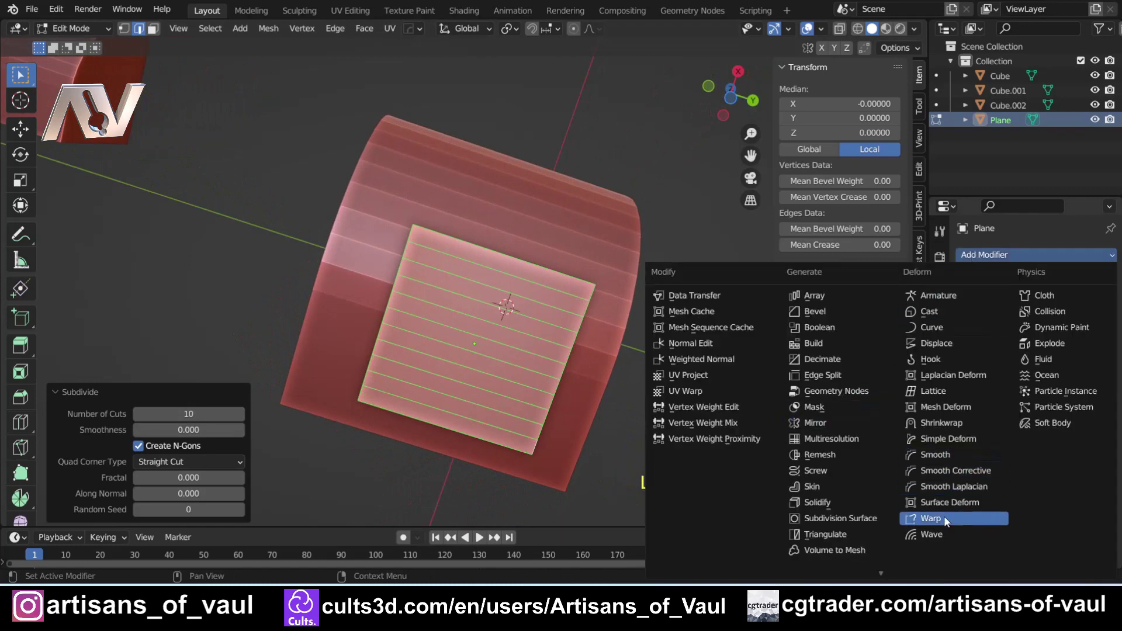
{"action": "left_click", "coordinate": [941, 423]}
{"action": "left_click", "coordinate": [1088, 370]}
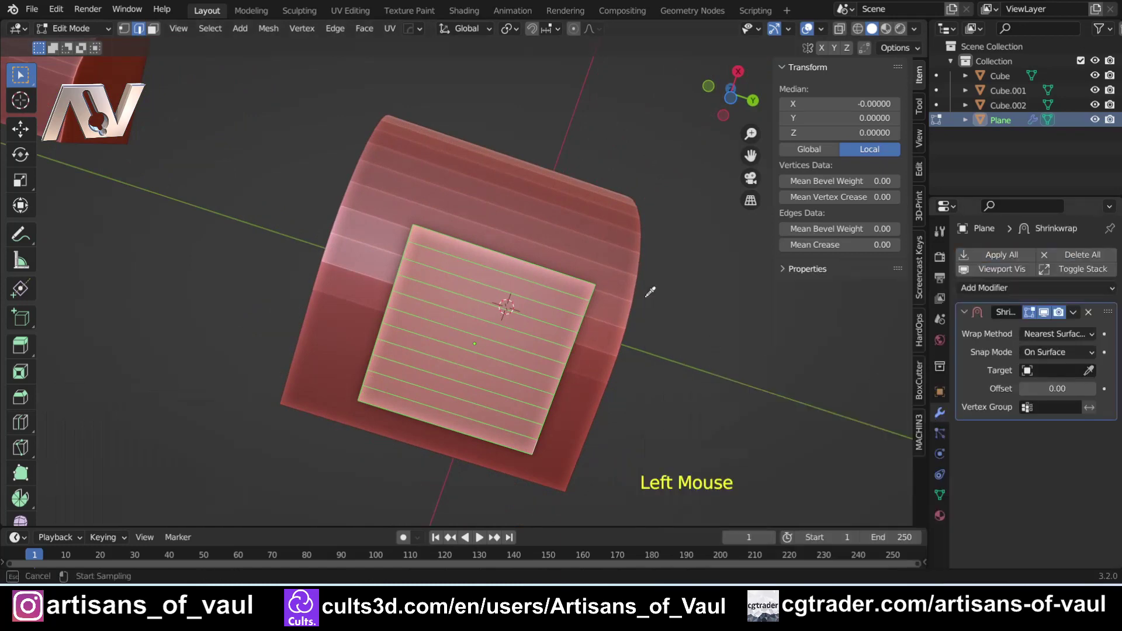
{"action": "left_click", "coordinate": [649, 291]}
Add a Solidify modifier with a thickness of 0.1620 to the shrinkwrapped plane and return to Object Mode.
{"action": "middle_click_drag", "start_coordinate": [650, 291], "coordinate": [899, 367]}
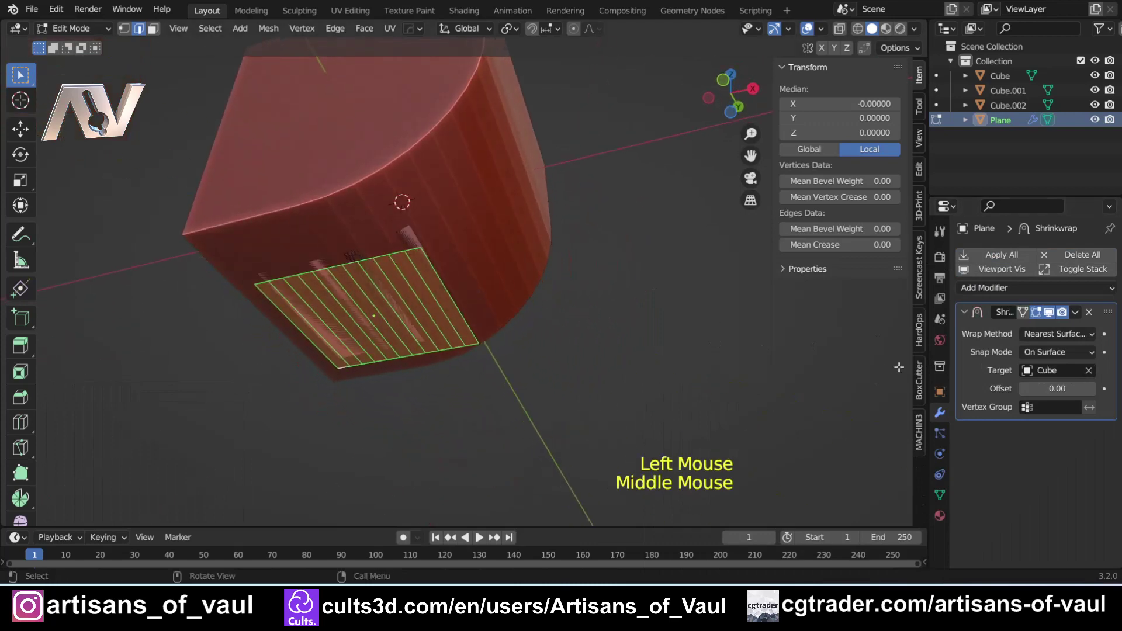
{"action": "left_click", "coordinate": [992, 288]}
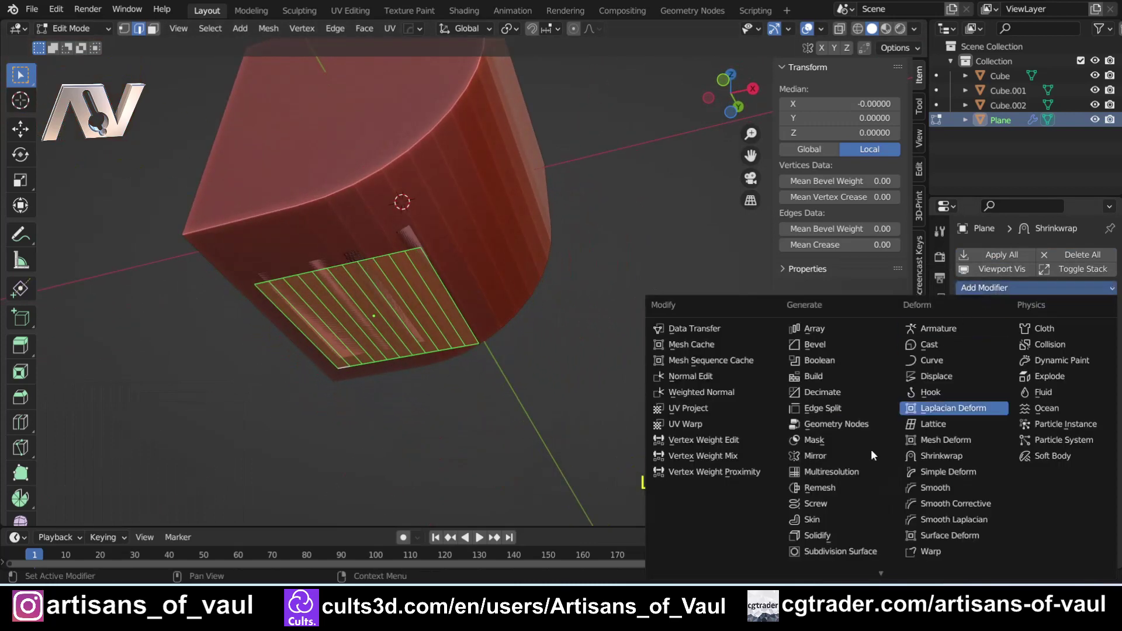
{"action": "left_click", "coordinate": [817, 535]}
{"action": "left_click_drag", "start_coordinate": [1052, 471], "coordinate": [1098, 471]}
{"action": "key", "text": "Tab"}
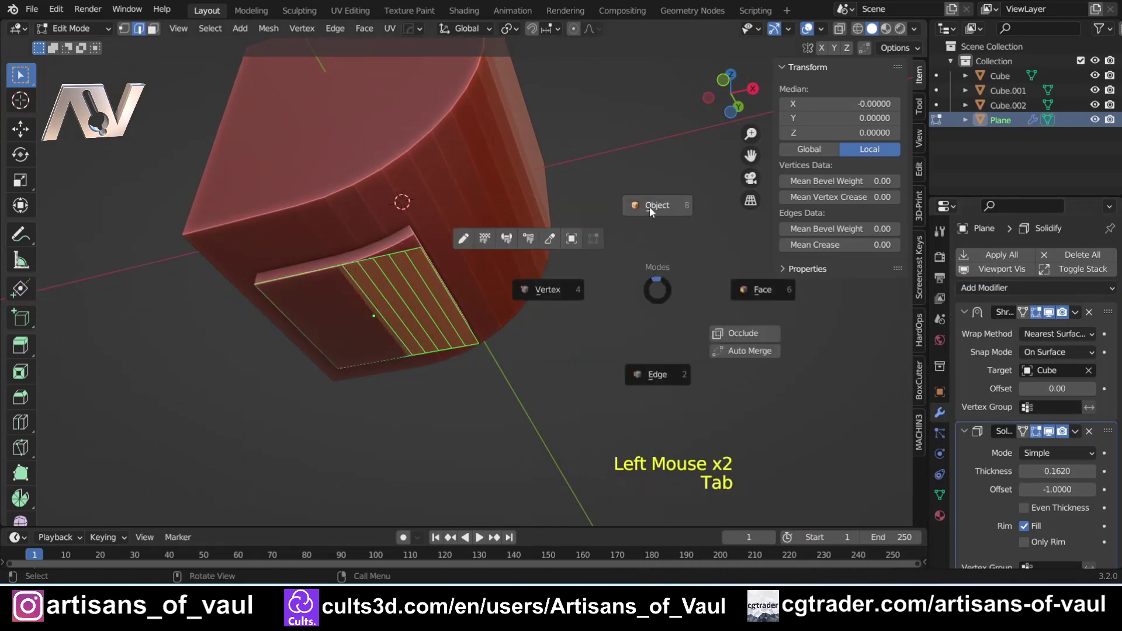
{"action": "left_click", "coordinate": [650, 206]}
Cut the small cube out of the original rounded block's upper face with a HardOps difference Boolean.
{"action": "middle_click_drag", "start_coordinate": [650, 206], "coordinate": [444, 327]}
{"action": "middle_click_drag", "start_coordinate": [444, 327], "coordinate": [408, 377]}
{"action": "left_click", "coordinate": [467, 196]}
{"action": "left_click", "coordinate": [488, 219]}
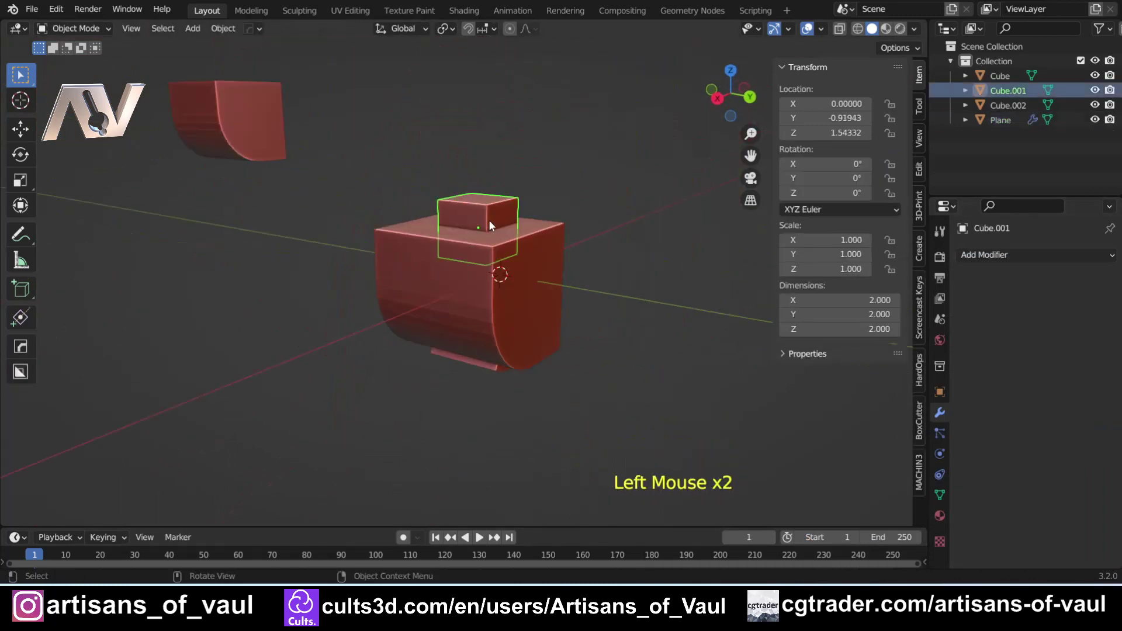
{"action": "left_click", "coordinate": [481, 285], "text": "shift"}
{"action": "key", "text": "ctrl"}
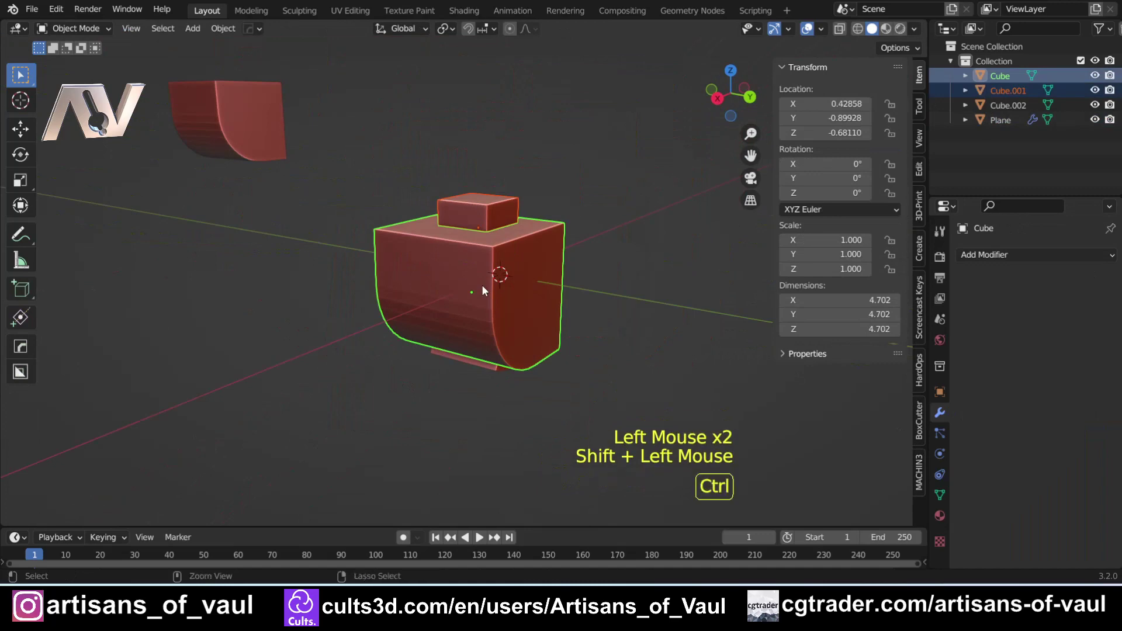
{"action": "key", "text": "ctrl+KP_Subtract"}
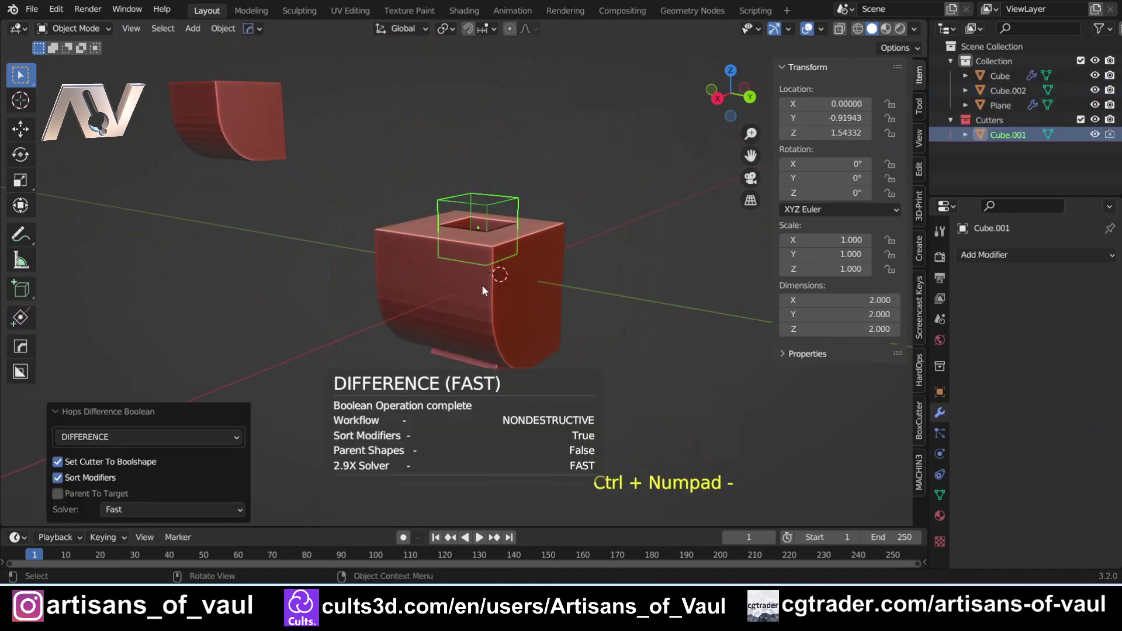
{"action": "left_click", "coordinate": [549, 195]}
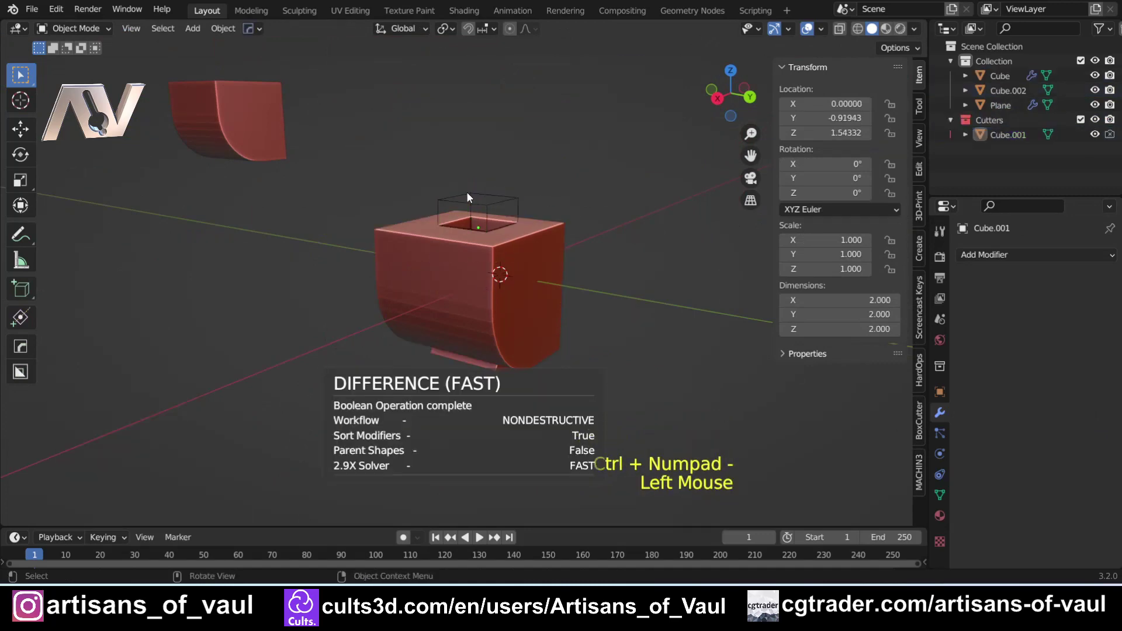
Copy the cutter cube and the curved plane from the original block onto the smaller block with Align Relative.
{"action": "middle_click_drag", "start_coordinate": [467, 197], "coordinate": [505, 194]}
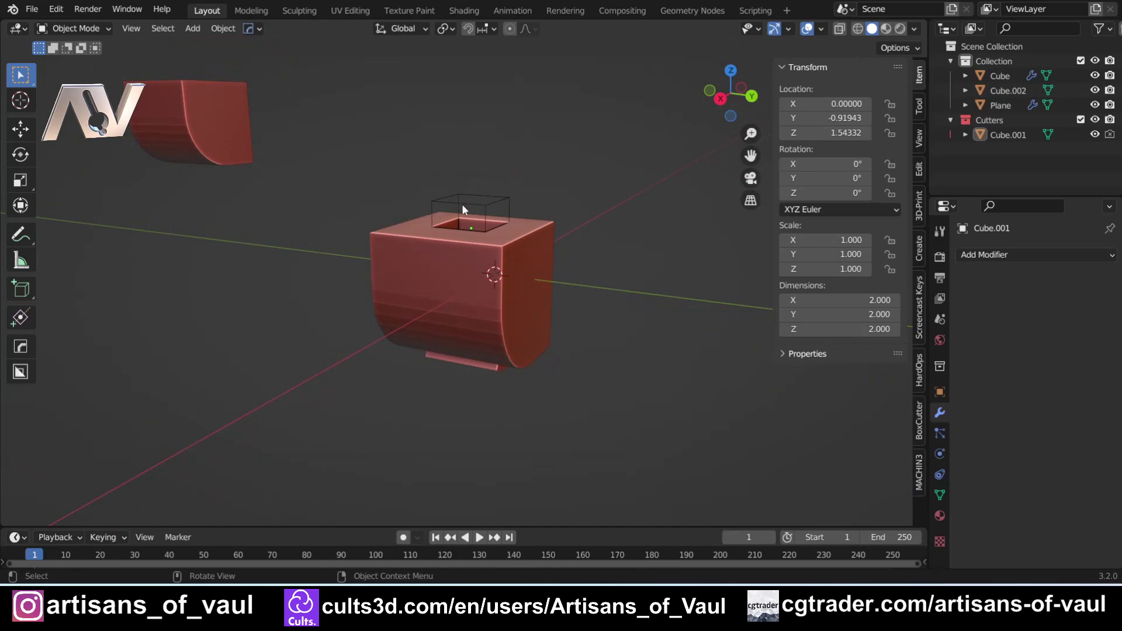
{"action": "middle_click_drag", "start_coordinate": [456, 261], "coordinate": [408, 308]}
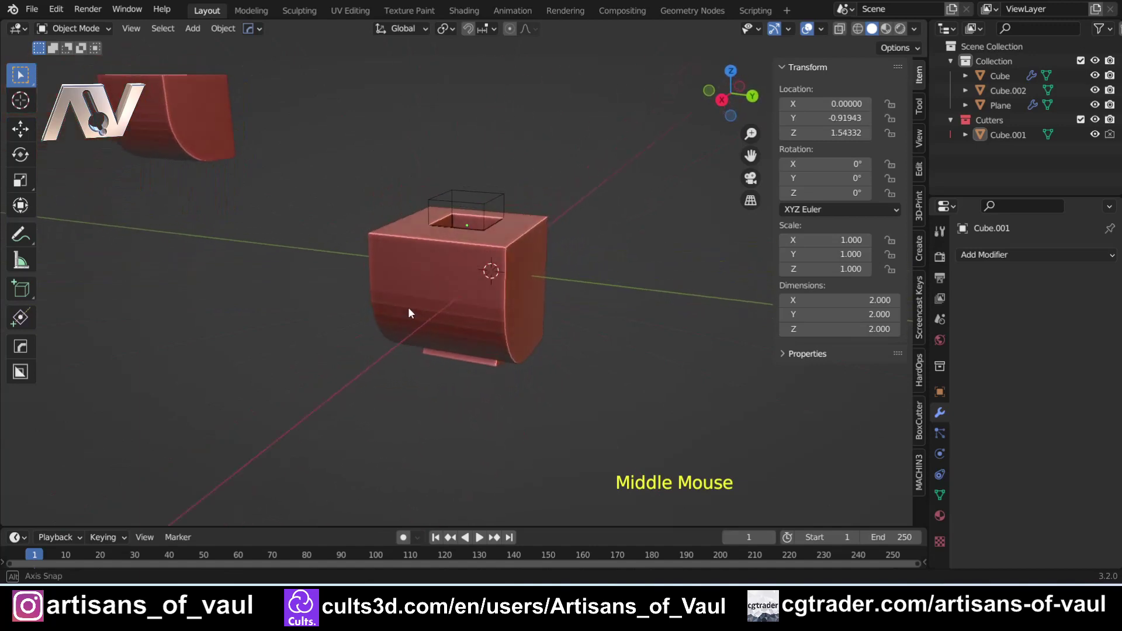
{"action": "left_click", "coordinate": [453, 187]}
{"action": "left_click", "coordinate": [446, 356], "text": "shift"}
{"action": "left_click", "coordinate": [419, 304], "text": "shift"}
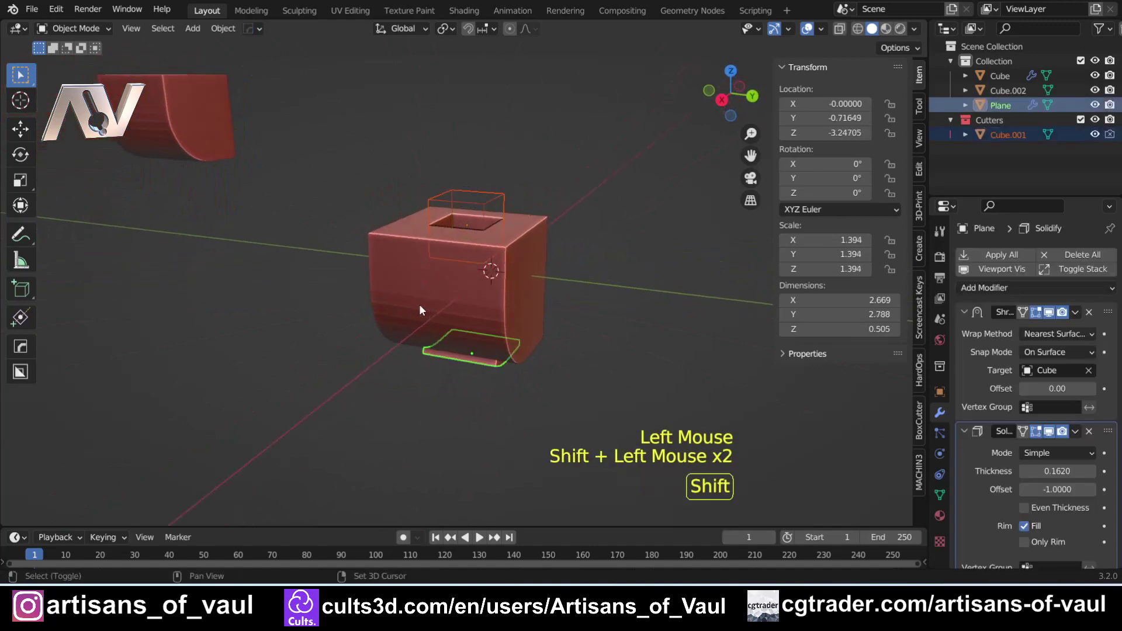
{"action": "middle_click_drag", "start_coordinate": [408, 299], "coordinate": [454, 324], "text": "shift"}
{"action": "right_click", "coordinate": [453, 325]}
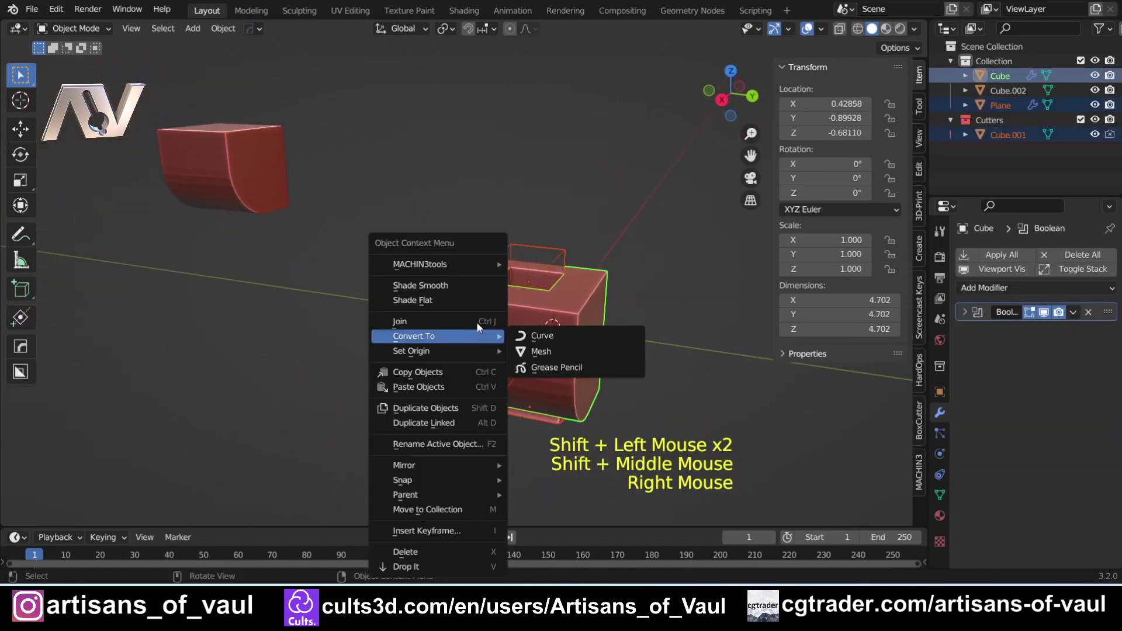
{"action": "mouse_move", "coordinate": [476, 269]}
{"action": "left_click", "coordinate": [552, 268]}
{"action": "left_click", "coordinate": [186, 145]}
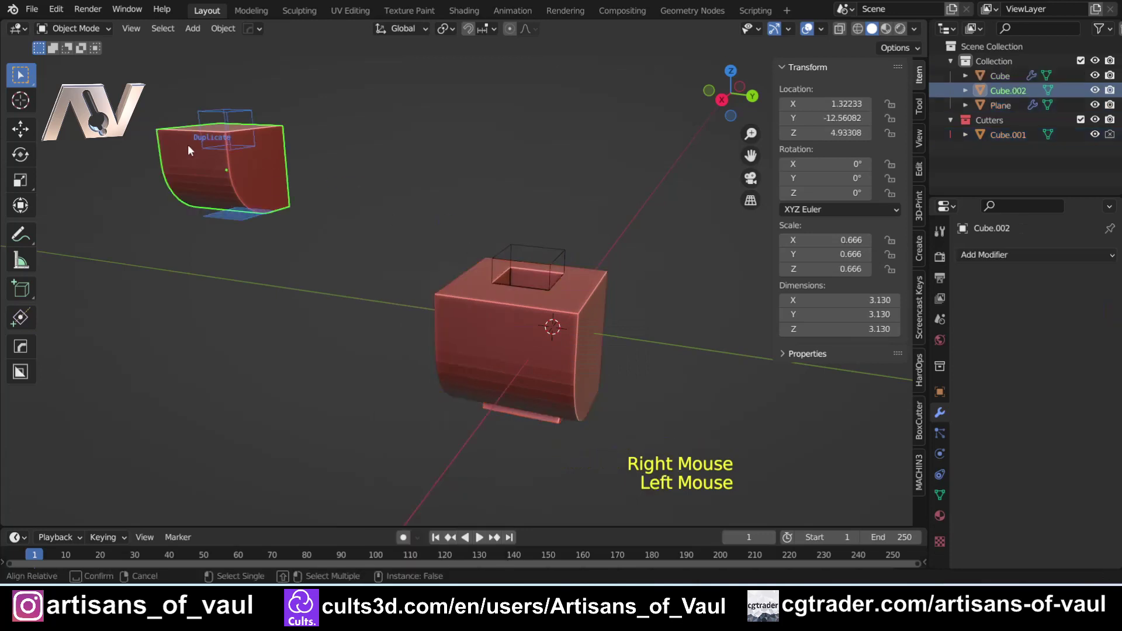
{"action": "left_click", "coordinate": [350, 213]}
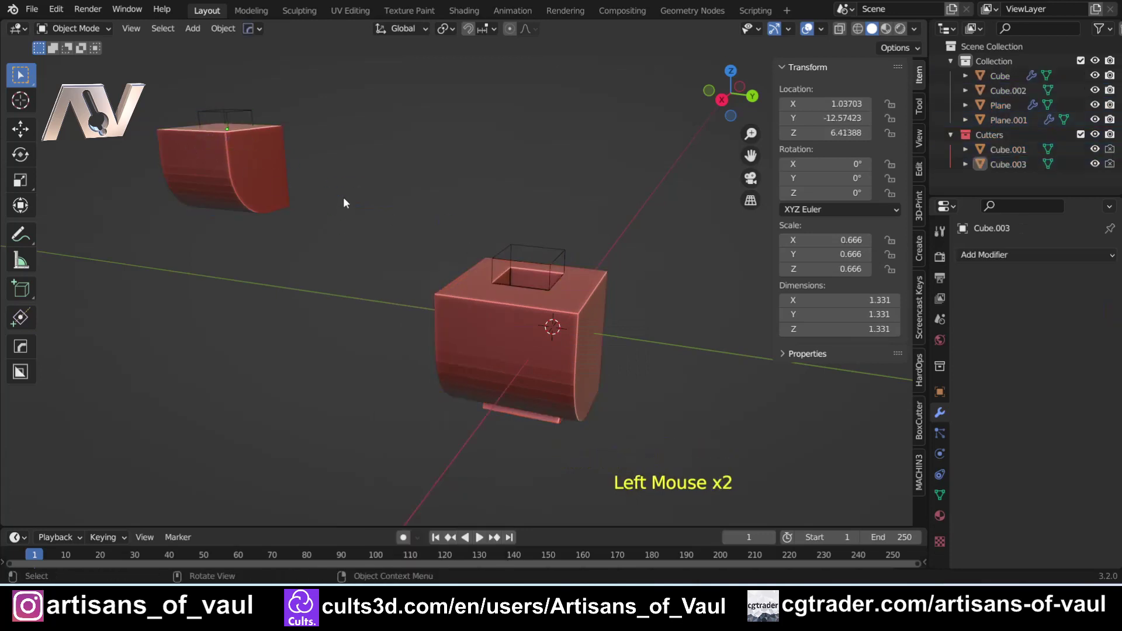
Compare the smaller block and its copied cutter with the original block's Boolean modifier settings and cutter object.
{"action": "middle_click_drag", "start_coordinate": [343, 203], "coordinate": [247, 96]}
{"action": "left_click", "coordinate": [244, 76]}
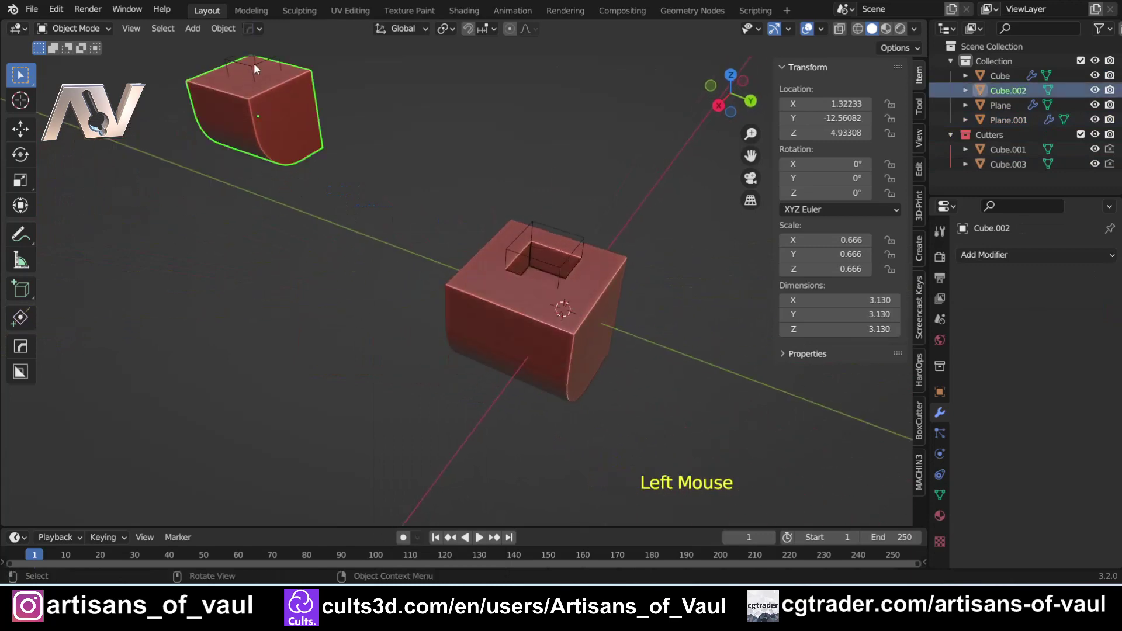
{"action": "left_click", "coordinate": [253, 65]}
{"action": "middle_click_drag", "start_coordinate": [288, 317], "coordinate": [458, 317]}
{"action": "left_click", "coordinate": [487, 269]}
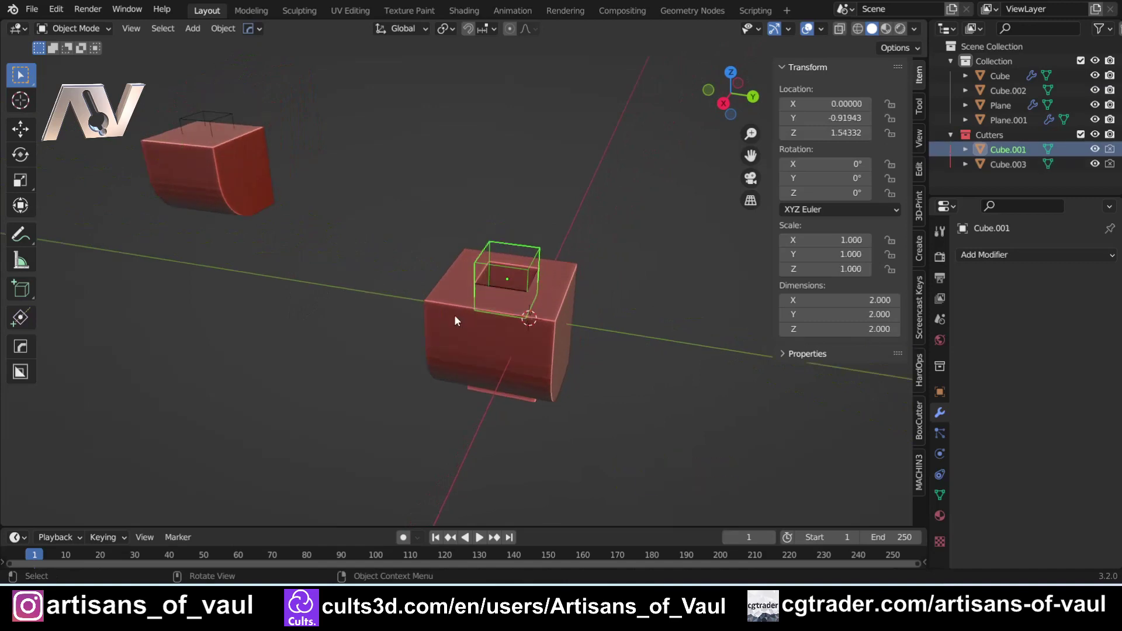
{"action": "left_click", "coordinate": [454, 317]}
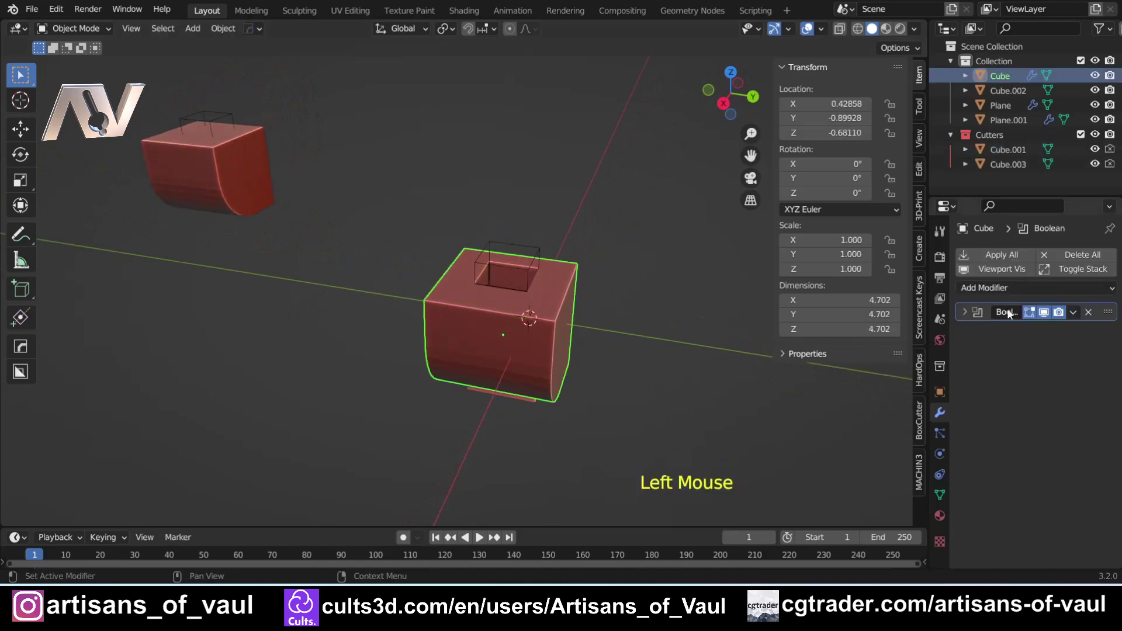
{"action": "left_click", "coordinate": [964, 313]}
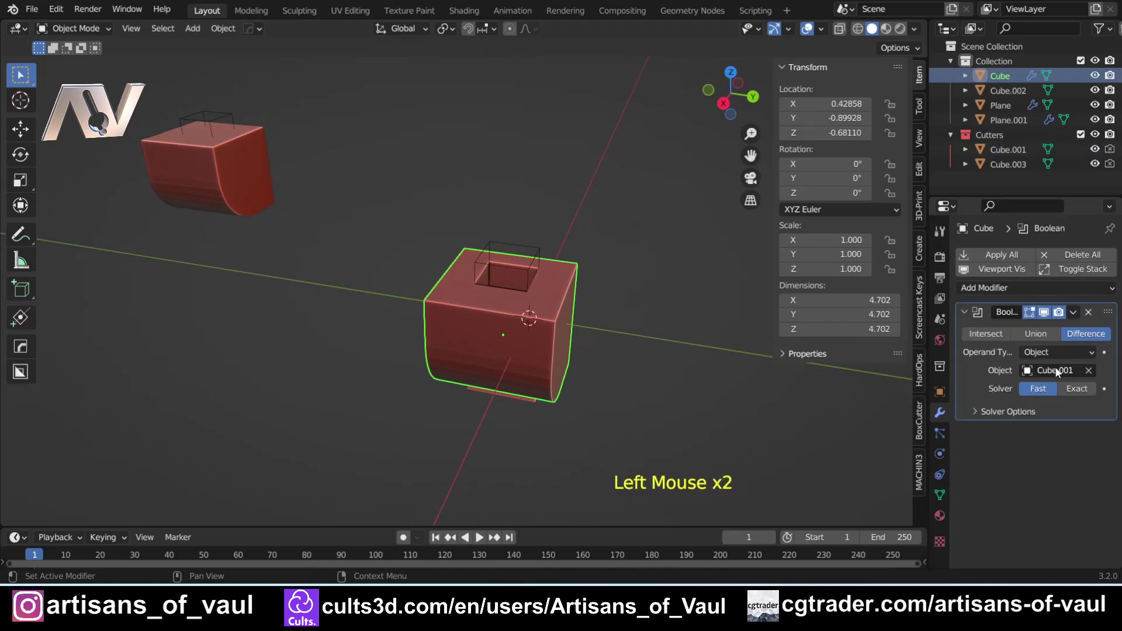
{"action": "left_click", "coordinate": [196, 154]}
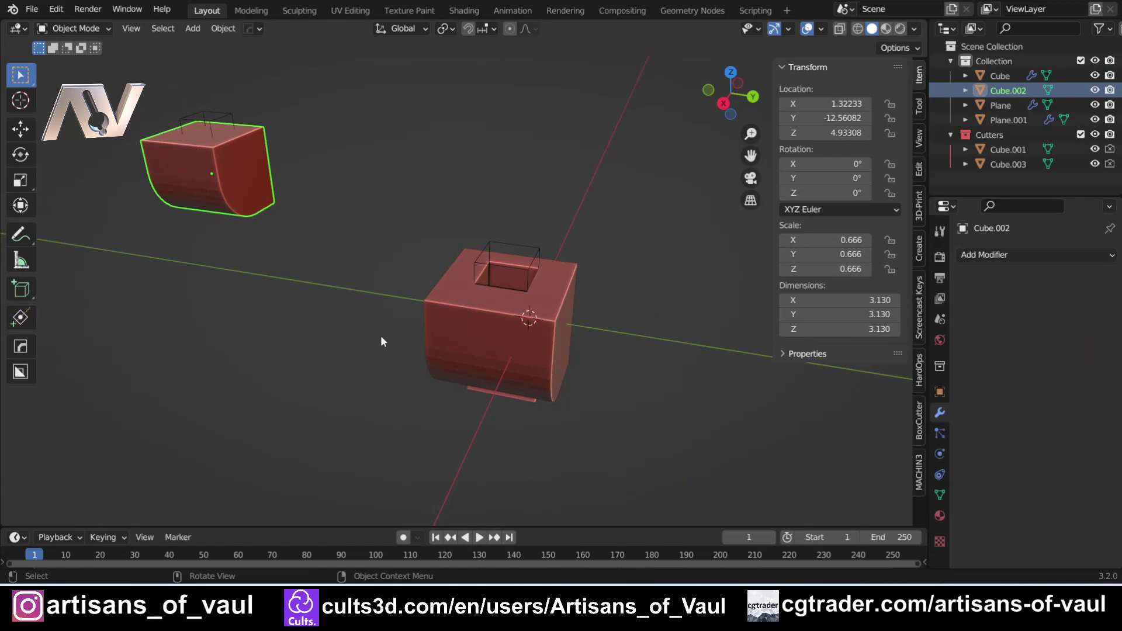
Inspect the copied plane's position and Shrinkwrap target against the original block and its plane.
{"action": "middle_click_drag", "start_coordinate": [381, 336], "coordinate": [329, 260]}
{"action": "left_click", "coordinate": [378, 225]}
{"action": "left_click", "coordinate": [378, 221]}
{"action": "middle_click_drag", "start_coordinate": [317, 316], "coordinate": [313, 298]}
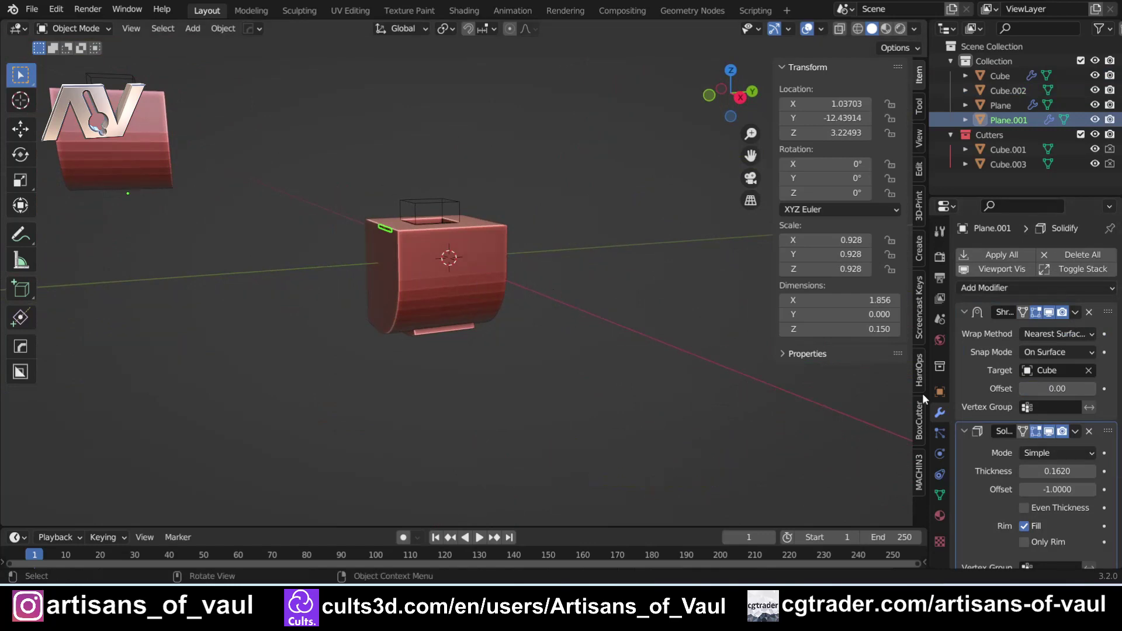
{"action": "left_click", "coordinate": [439, 266]}
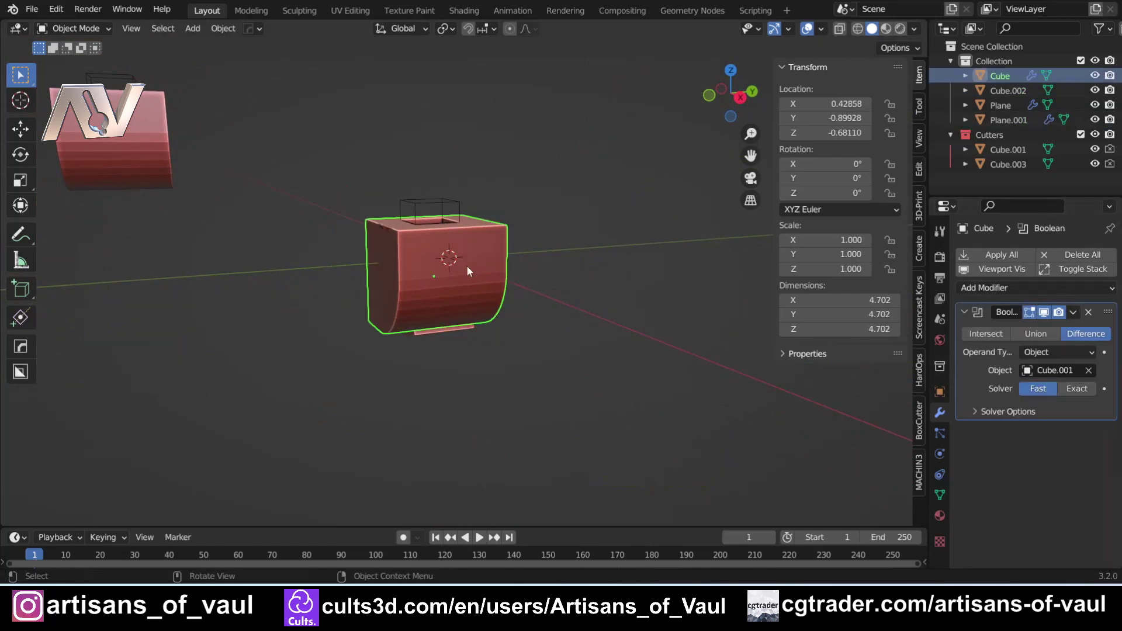
{"action": "left_click", "coordinate": [426, 331]}
{"action": "middle_click_drag", "start_coordinate": [448, 352], "coordinate": [429, 365]}
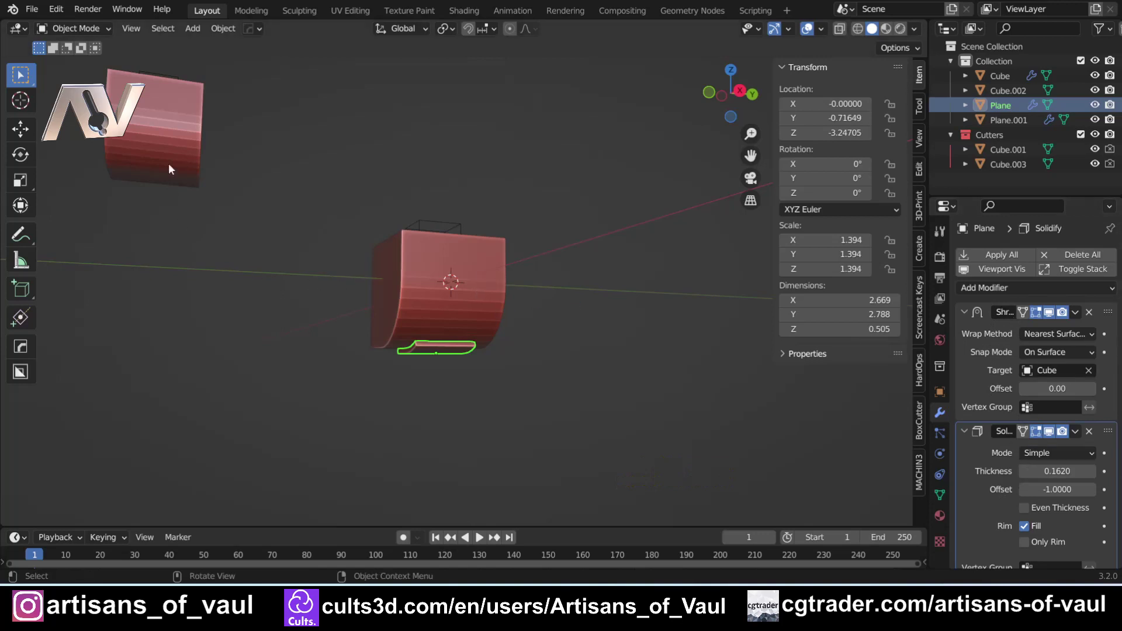
Examine the undersides of both blocks and the shrinkwrapped plane attached to the original one.
{"action": "middle_click_drag", "start_coordinate": [258, 193], "coordinate": [413, 377]}
{"action": "scroll", "coordinate": [387, 357], "scroll_direction": "up", "scroll_amount": 1}
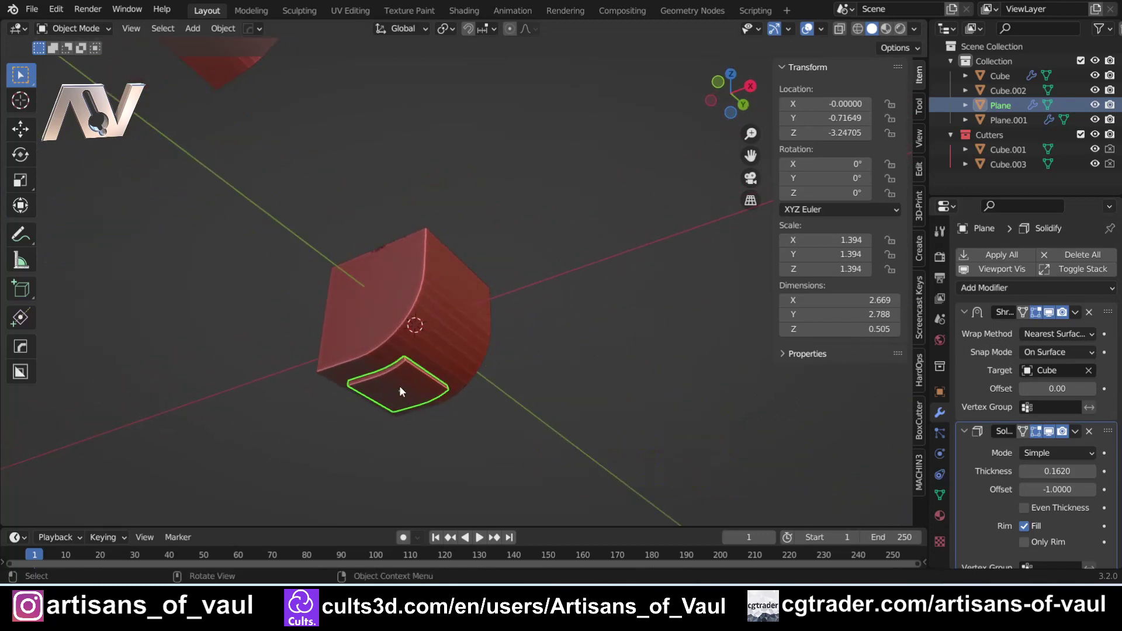
{"action": "scroll", "coordinate": [441, 350], "scroll_direction": "down", "scroll_amount": 1}
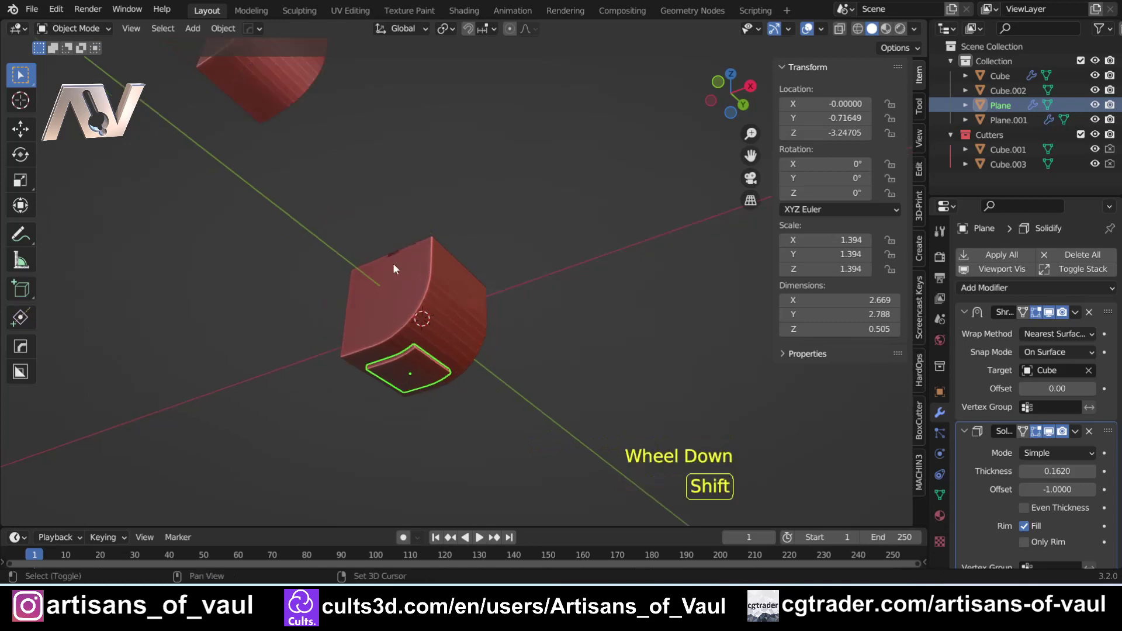
{"action": "middle_click_drag", "start_coordinate": [395, 266], "coordinate": [314, 155], "text": "shift"}
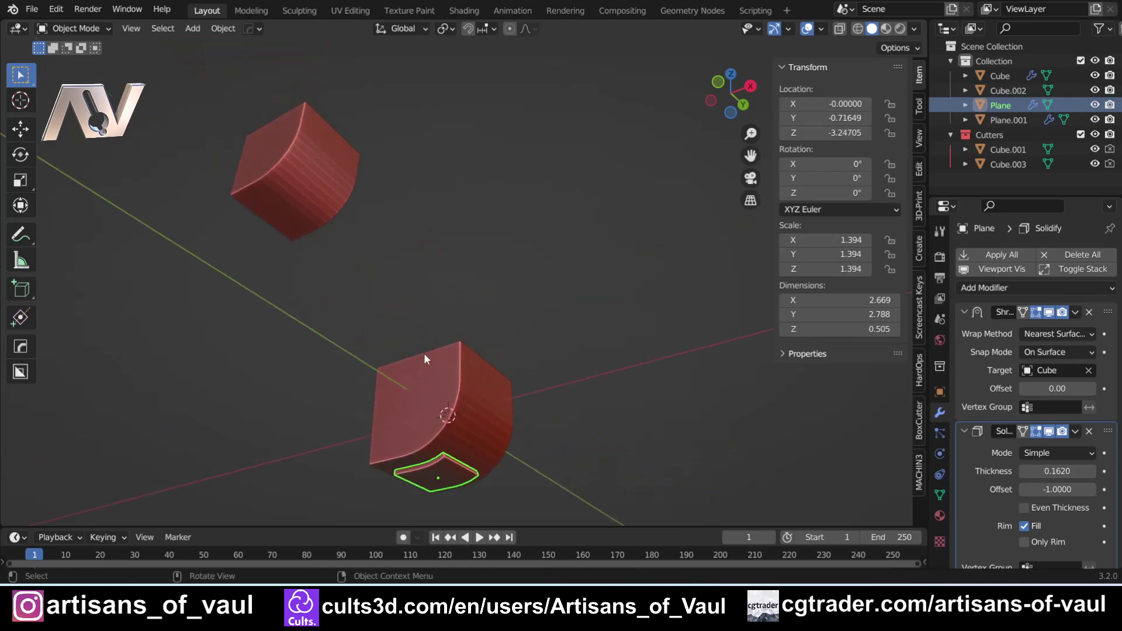
{"action": "middle_click_drag", "start_coordinate": [423, 353], "coordinate": [459, 383], "text": "shift"}
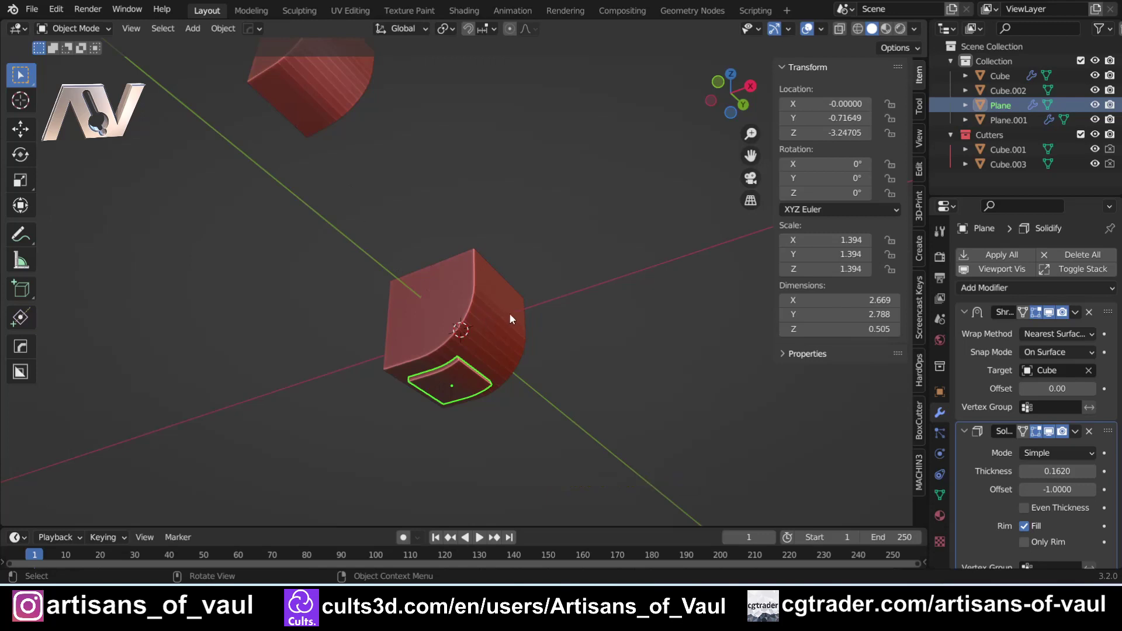
{"action": "middle_click_drag", "start_coordinate": [424, 208], "coordinate": [358, 353]}
{"action": "middle_click_drag", "start_coordinate": [401, 321], "coordinate": [386, 303]}
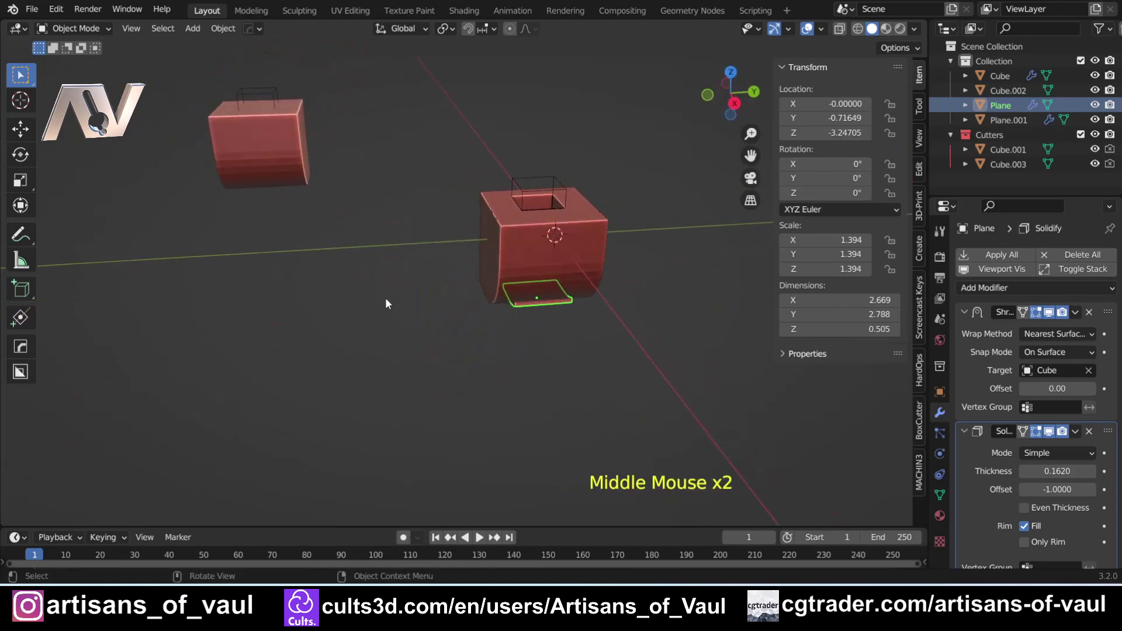
{"action": "middle_click_drag", "start_coordinate": [414, 243], "coordinate": [449, 303], "text": "shift"}
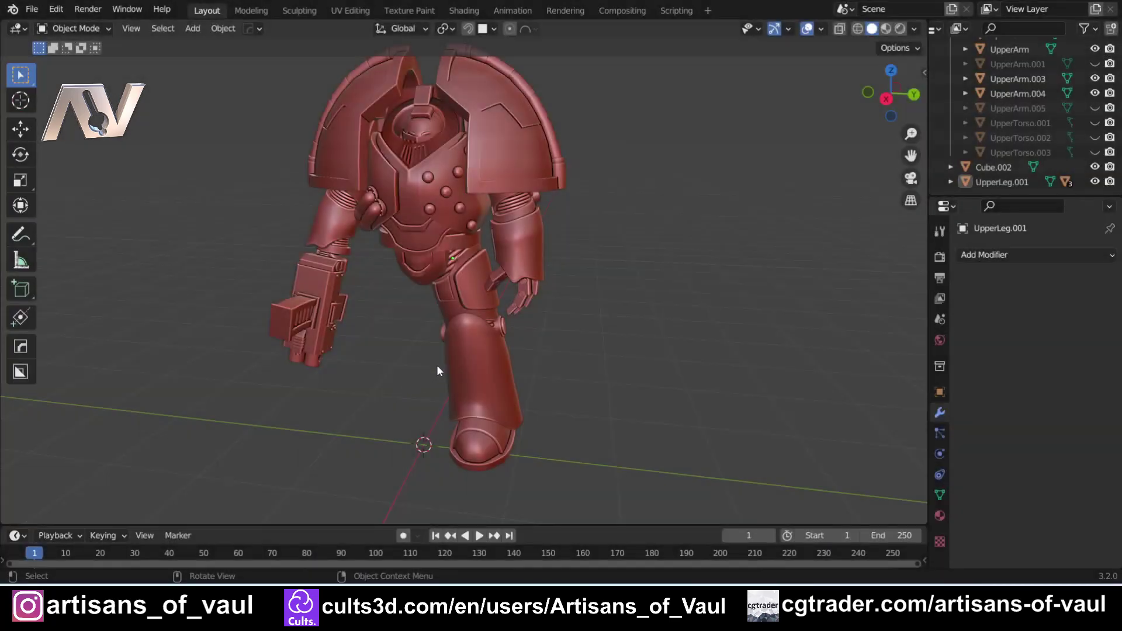
Look over the armoured figure model from the front and side, including its arms, gun and leg.
{"action": "scroll", "coordinate": [618, 313], "scroll_direction": "down", "scroll_amount": 2}
{"action": "middle_click_drag", "start_coordinate": [618, 312], "coordinate": [579, 316], "text": "shift"}
{"action": "scroll", "coordinate": [597, 327], "scroll_direction": "up", "scroll_amount": 2}
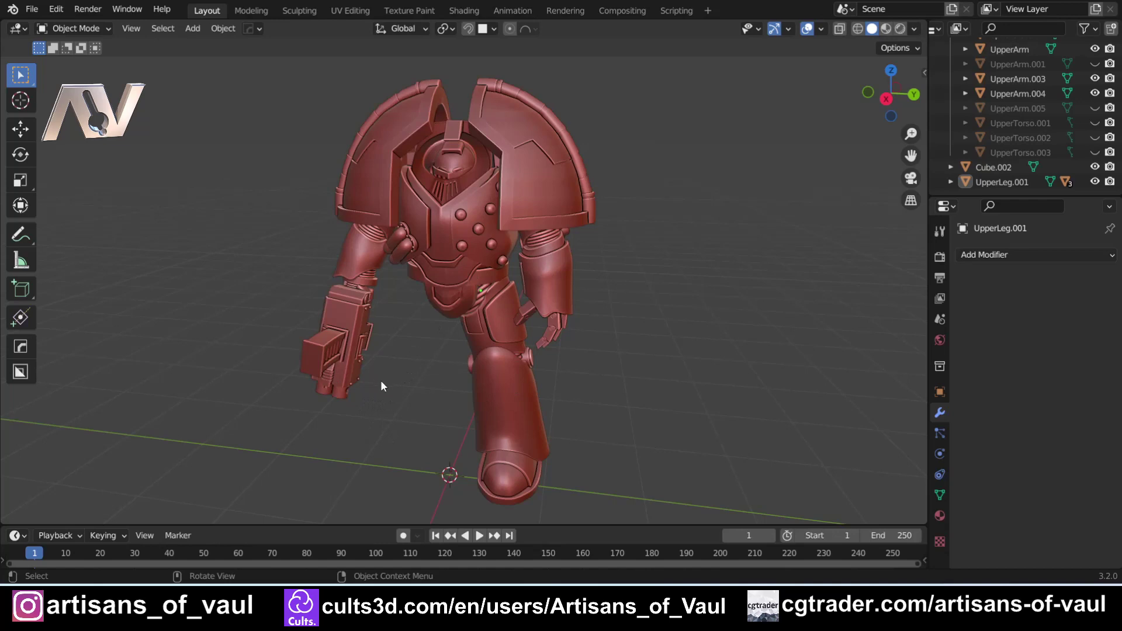
{"action": "middle_click_drag", "start_coordinate": [380, 380], "coordinate": [398, 350]}
{"action": "middle_click_drag", "start_coordinate": [514, 362], "coordinate": [541, 328], "text": "shift"}
{"action": "scroll", "coordinate": [525, 343], "scroll_direction": "up", "scroll_amount": 2}
{"action": "scroll", "coordinate": [420, 329], "scroll_direction": "up", "scroll_amount": 2}
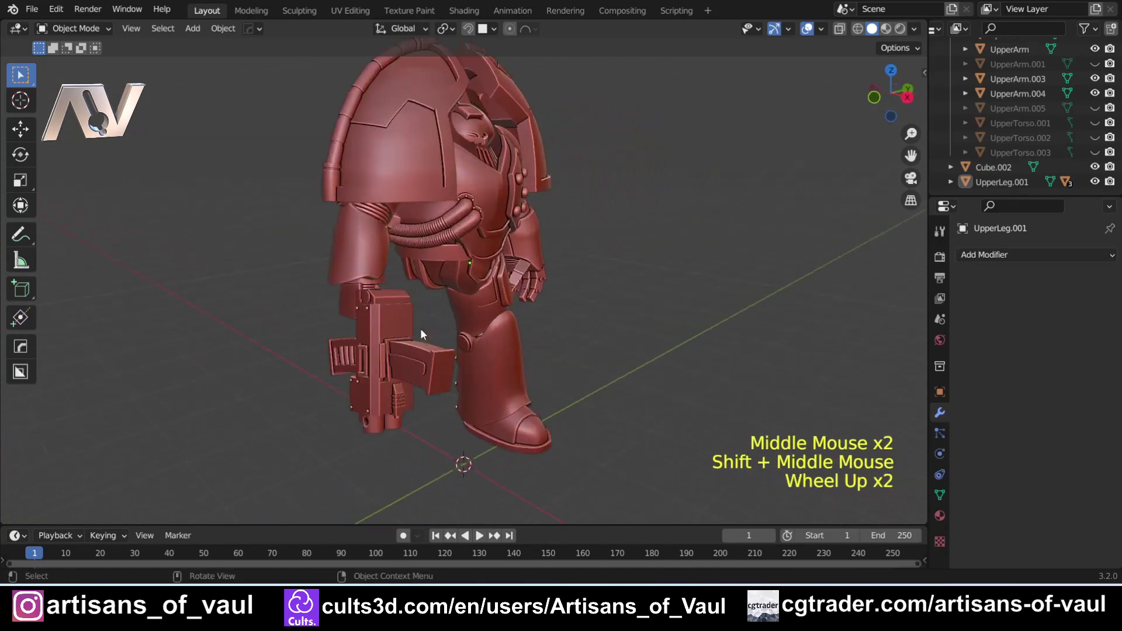
{"action": "middle_click_drag", "start_coordinate": [419, 329], "coordinate": [458, 343]}
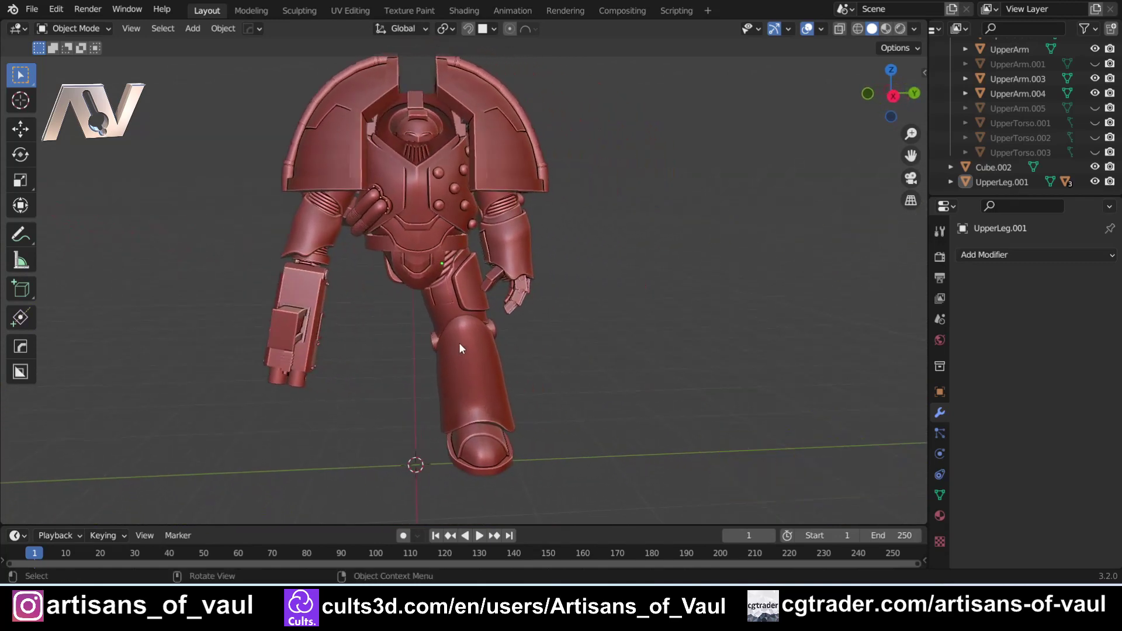
{"action": "mouse_move", "coordinate": [493, 303]}
{"action": "middle_mouse_down"}
{"action": "mouse_move", "coordinate": [471, 285]}
{"action": "mouse_move", "coordinate": [418, 289]}
{"action": "mouse_move", "coordinate": [425, 317]}
{"action": "mouse_move", "coordinate": [510, 294]}
{"action": "mouse_move", "coordinate": [481, 300]}
{"action": "middle_mouse_up"}
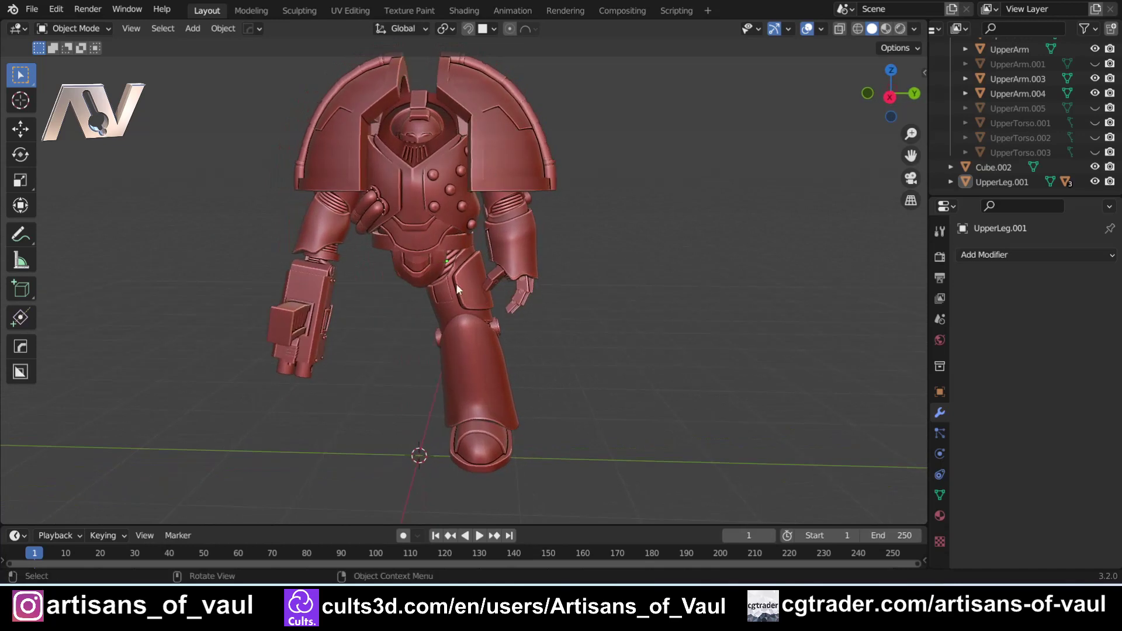
Examine the armoured figure's hips, gun arm and single leg from the front and side.
{"action": "scroll", "coordinate": [454, 283], "scroll_direction": "up", "scroll_amount": 2}
{"action": "middle_click_drag", "start_coordinate": [451, 282], "coordinate": [453, 246]}
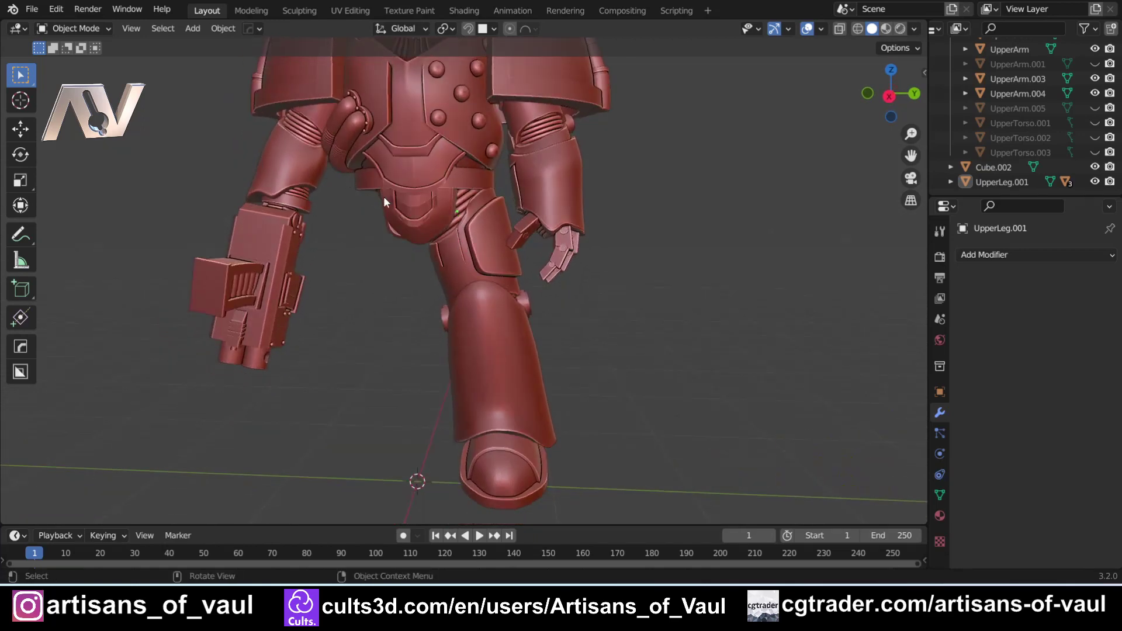
{"action": "middle_click_drag", "start_coordinate": [569, 222], "coordinate": [520, 215]}
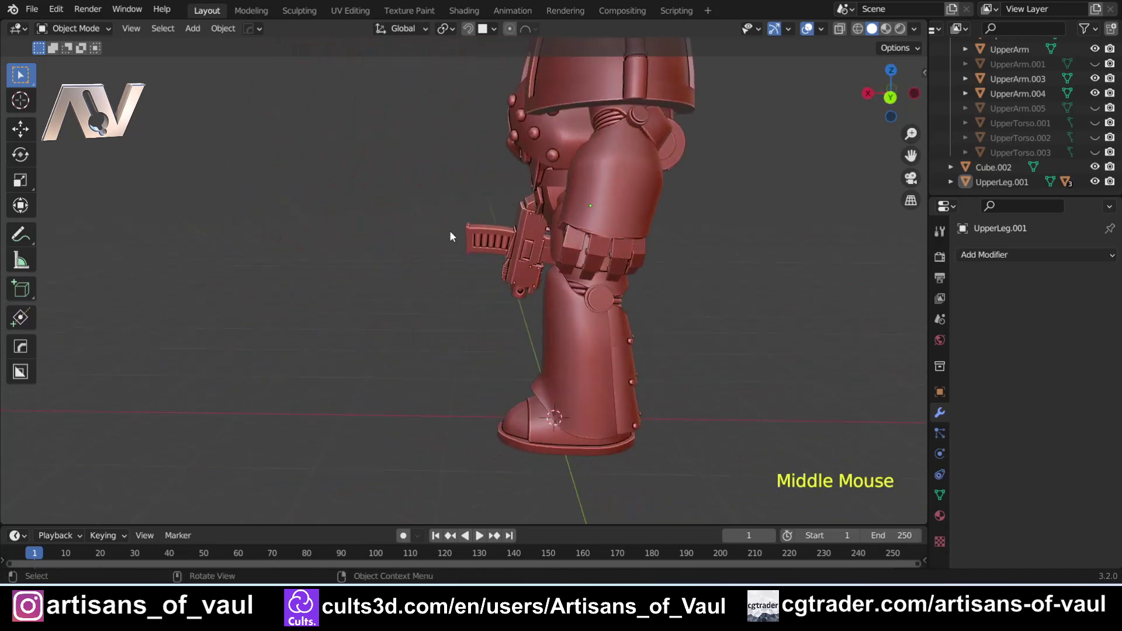
{"action": "mouse_move", "coordinate": [449, 231]}
{"action": "middle_mouse_down"}
{"action": "mouse_move", "coordinate": [646, 220]}
{"action": "mouse_move", "coordinate": [449, 247]}
{"action": "mouse_move", "coordinate": [460, 225]}
{"action": "mouse_move", "coordinate": [314, 232]}
{"action": "mouse_move", "coordinate": [443, 237]}
{"action": "middle_mouse_up"}
{"action": "middle_click_drag", "start_coordinate": [502, 276], "coordinate": [439, 318], "text": "shift"}
{"action": "left_click", "coordinate": [438, 318]}
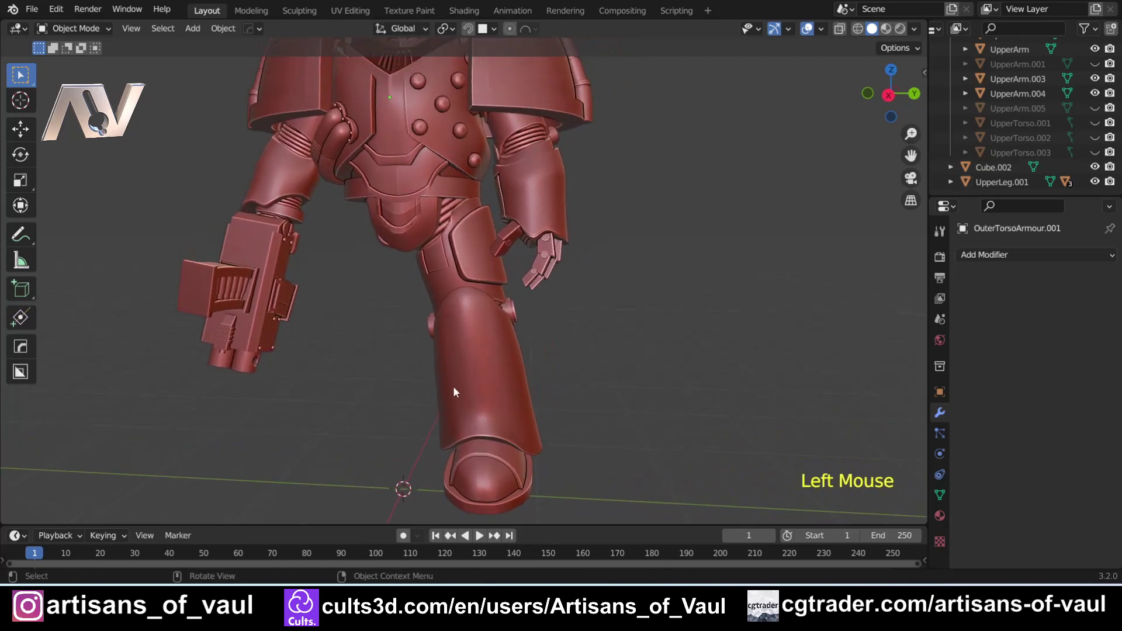
Mirror the foot, lower leg and upper leg across the outer torso armour on the X axis using a mirror modifier.
{"action": "double_click", "coordinate": [497, 478]}
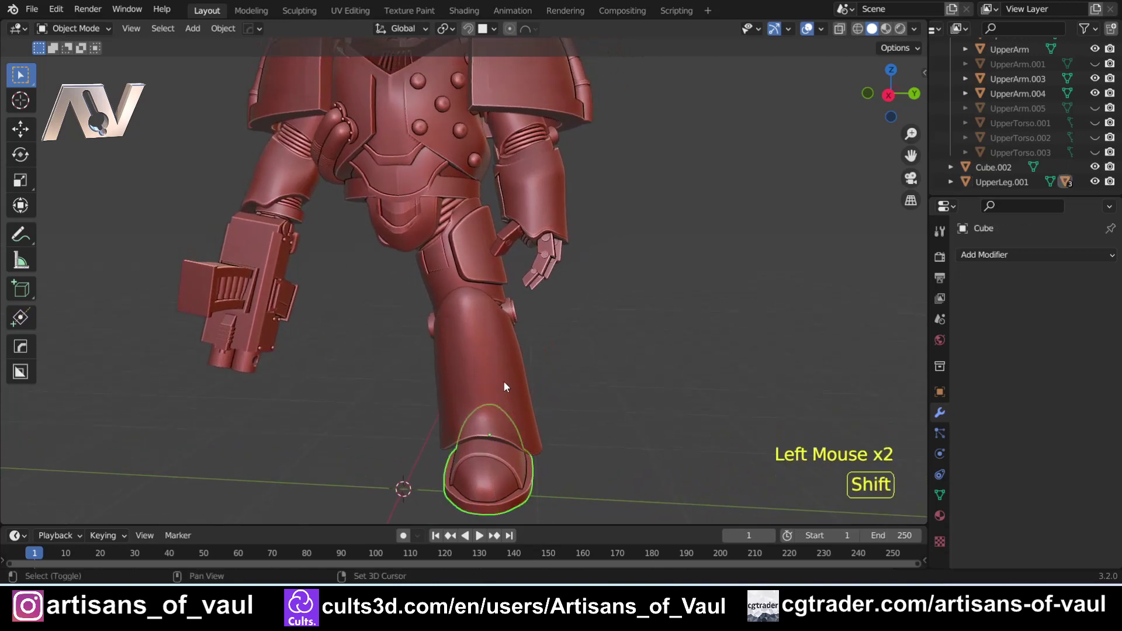
{"action": "left_click", "coordinate": [504, 315], "text": "shift"}
{"action": "left_click", "coordinate": [497, 298], "text": "shift"}
{"action": "left_click", "coordinate": [465, 257], "text": "shift"}
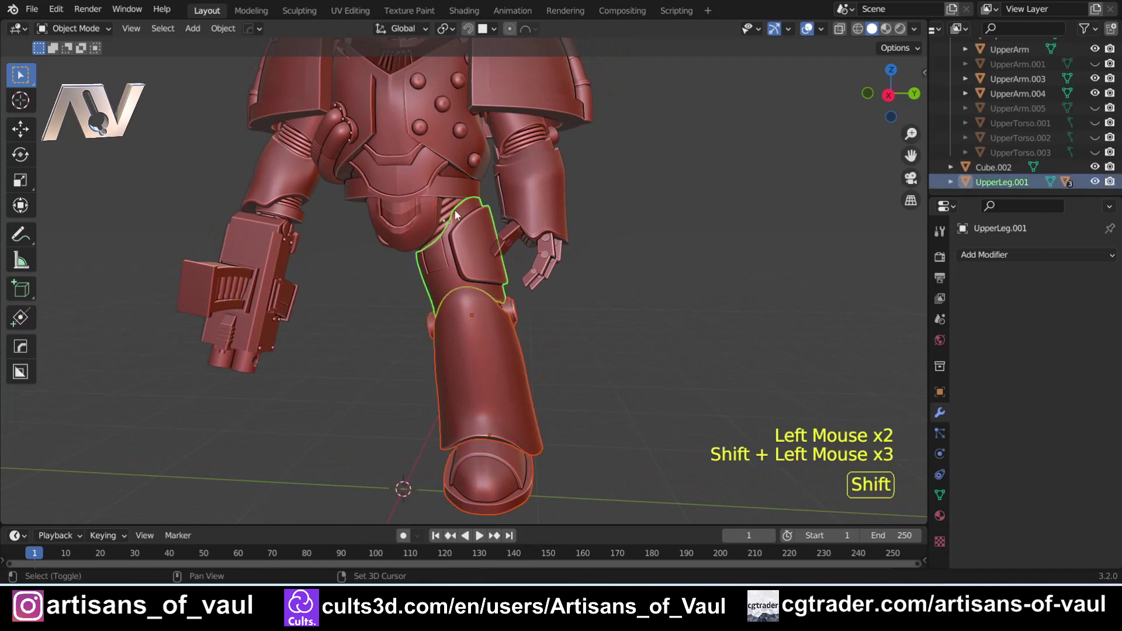
{"action": "left_click", "coordinate": [441, 225], "text": "shift"}
{"action": "middle_click_drag", "start_coordinate": [433, 273], "coordinate": [500, 246], "text": "shift"}
{"action": "left_click", "coordinate": [486, 211], "text": "shift"}
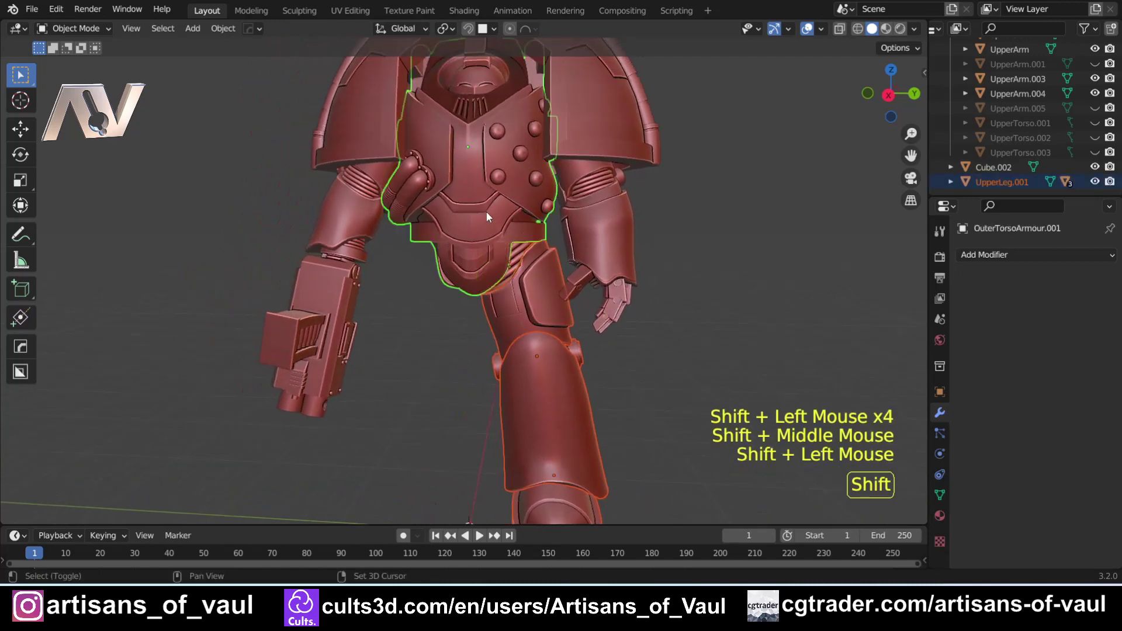
{"action": "key", "text": "alt+x"}
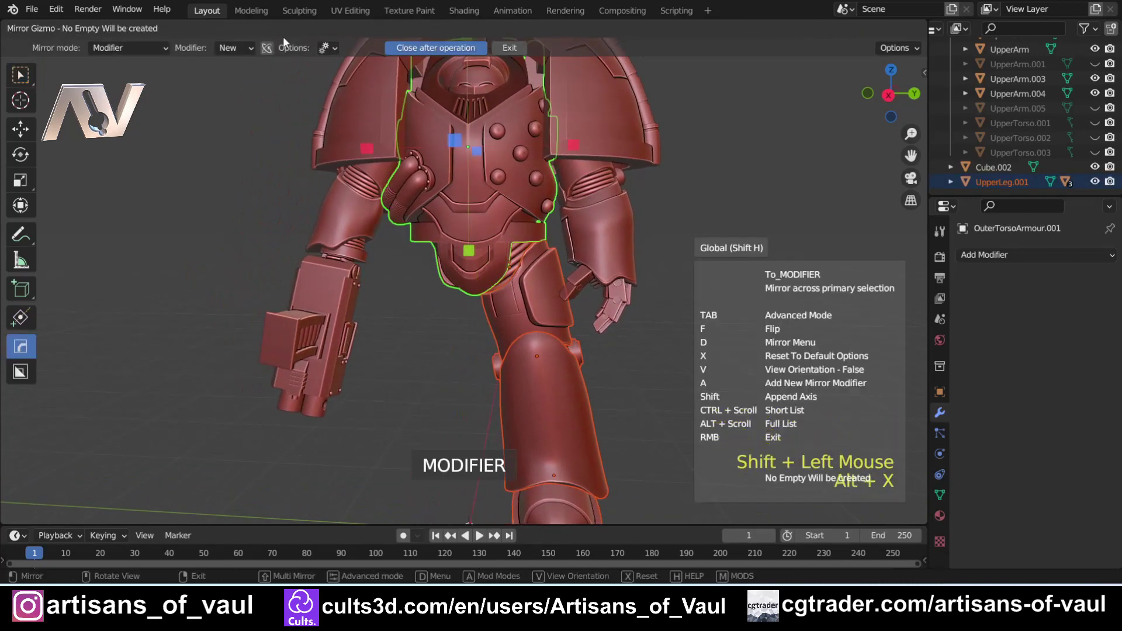
{"action": "left_click", "coordinate": [564, 143]}
{"action": "left_click", "coordinate": [648, 360]}
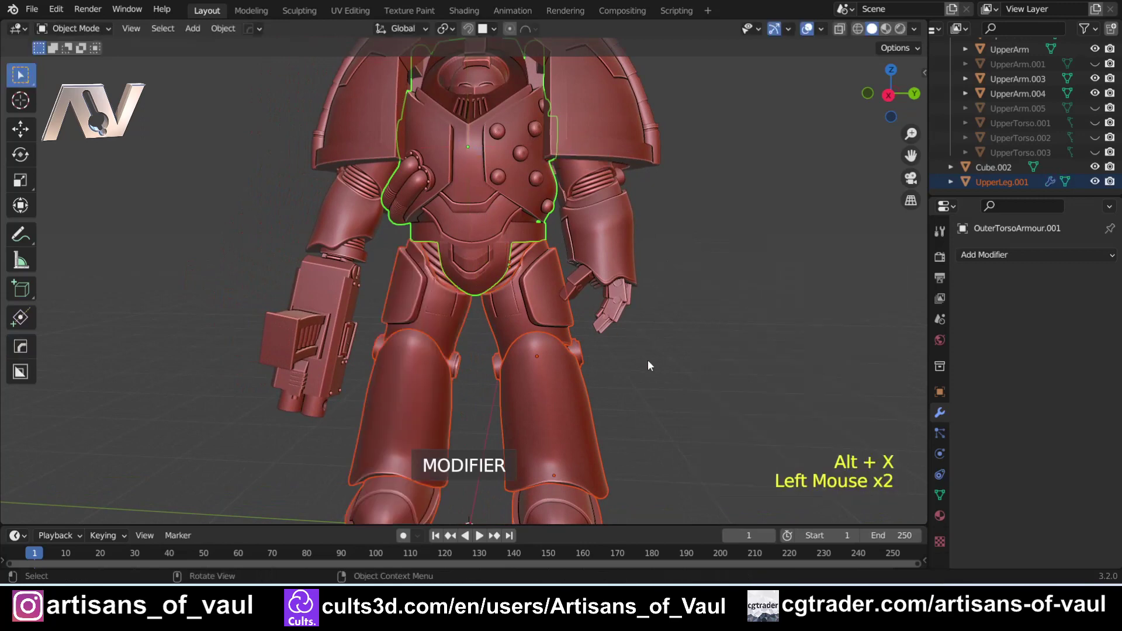
Inspect the mirrored pair of legs from the front and check the upper leg's mirror modifier.
{"action": "scroll", "coordinate": [664, 371], "scroll_direction": "down", "scroll_amount": 2}
{"action": "scroll", "coordinate": [650, 338], "scroll_direction": "down", "scroll_amount": 2, "text": "shift"}
{"action": "middle_click_drag", "start_coordinate": [650, 339], "coordinate": [640, 296], "text": "shift"}
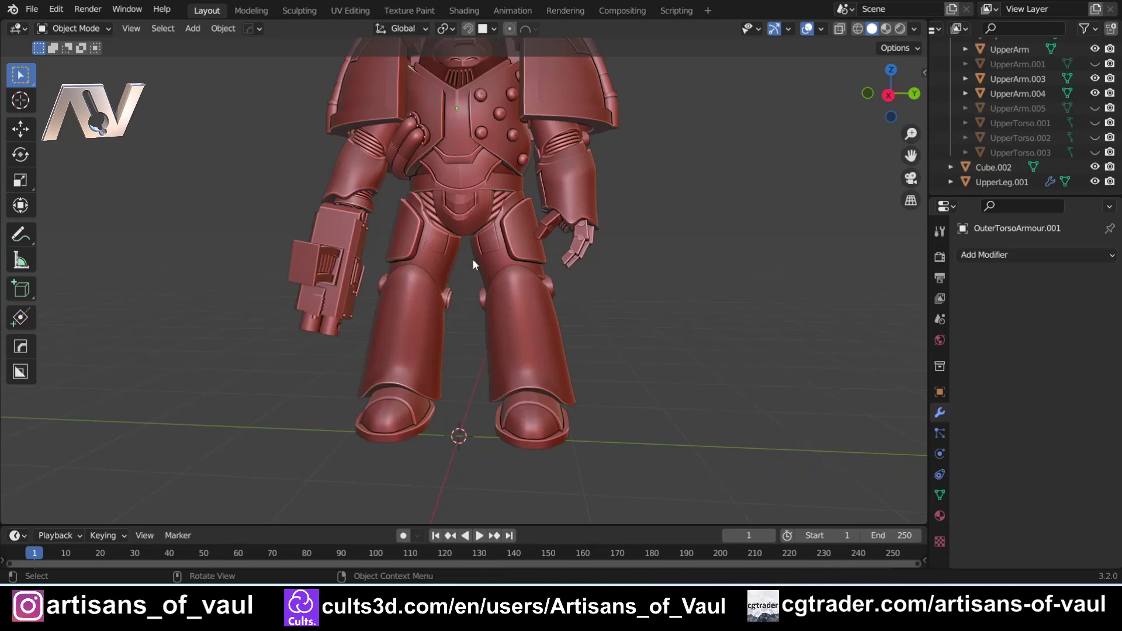
{"action": "scroll", "coordinate": [472, 258], "scroll_direction": "up", "scroll_amount": 2}
{"action": "mouse_move", "coordinate": [472, 258]}
{"action": "middle_mouse_down"}
{"action": "mouse_move", "coordinate": [474, 274]}
{"action": "mouse_move", "coordinate": [483, 270]}
{"action": "middle_mouse_up"}
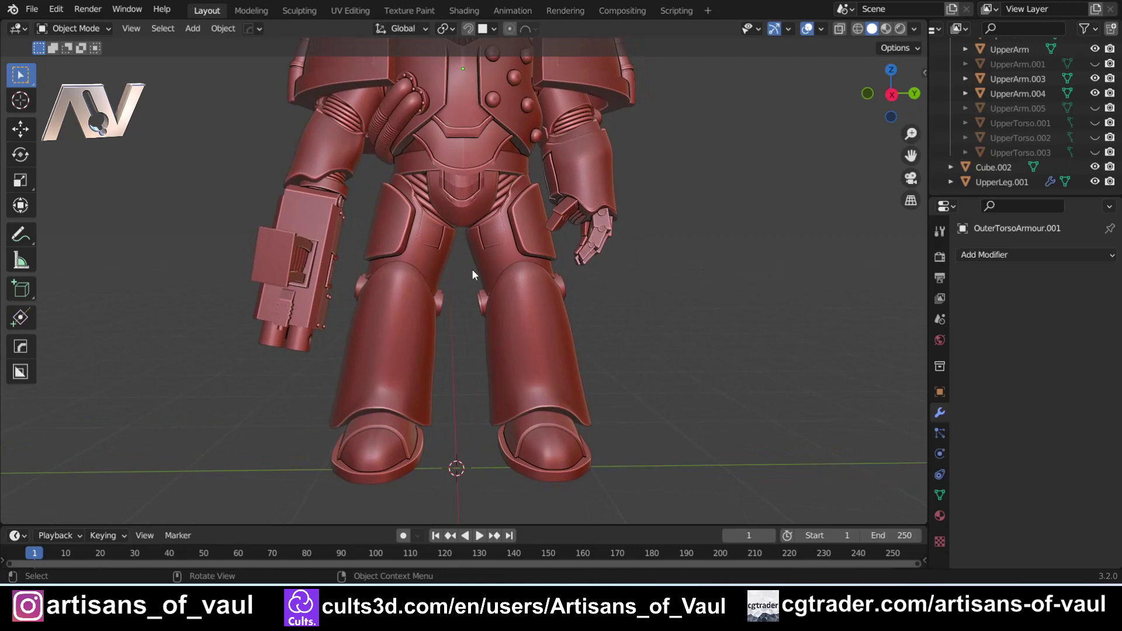
{"action": "scroll", "coordinate": [499, 263], "scroll_direction": "down", "scroll_amount": 1}
{"action": "scroll", "coordinate": [494, 265], "scroll_direction": "up", "scroll_amount": 3}
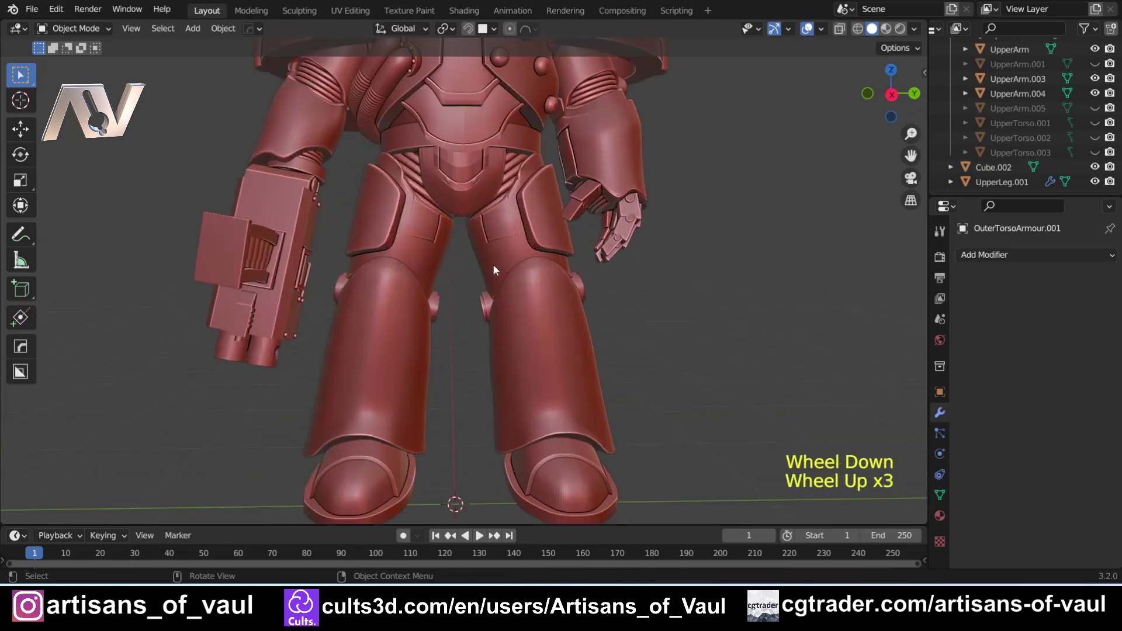
{"action": "left_click", "coordinate": [502, 256]}
{"action": "left_click", "coordinate": [532, 342]}
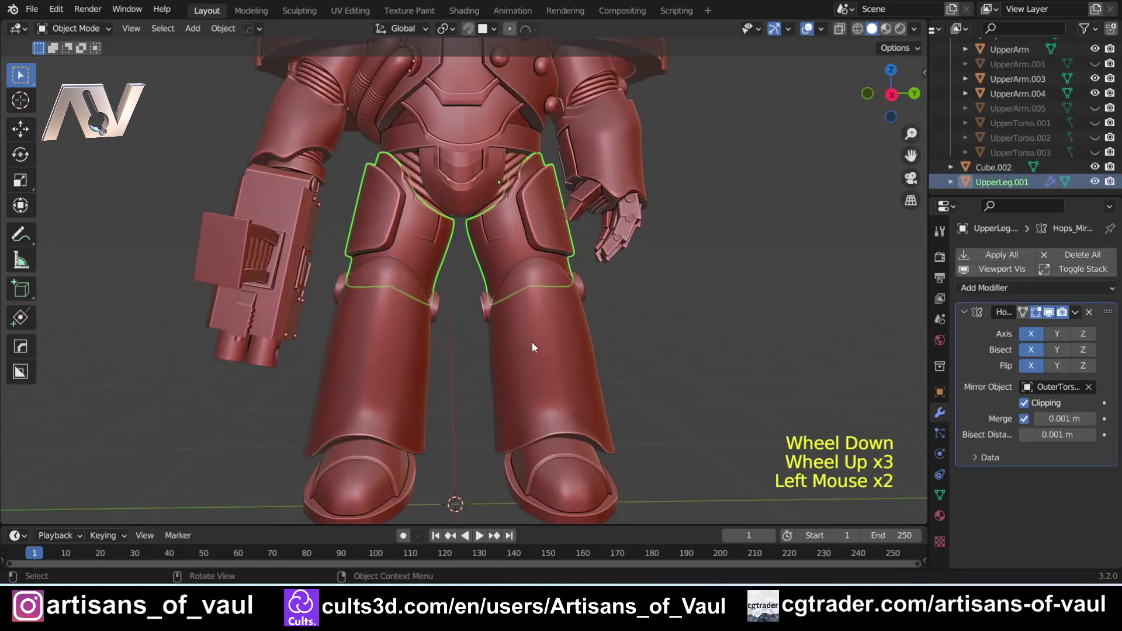
Rotate the mirrored upper leg 24.7° about the global Y axis.
{"action": "left_click", "coordinate": [552, 250]}
{"action": "left_click", "coordinate": [552, 250]}
{"action": "middle_click_drag", "start_coordinate": [552, 250], "coordinate": [529, 255]}
{"action": "key", "text": "r"}
{"action": "key", "text": "y"}
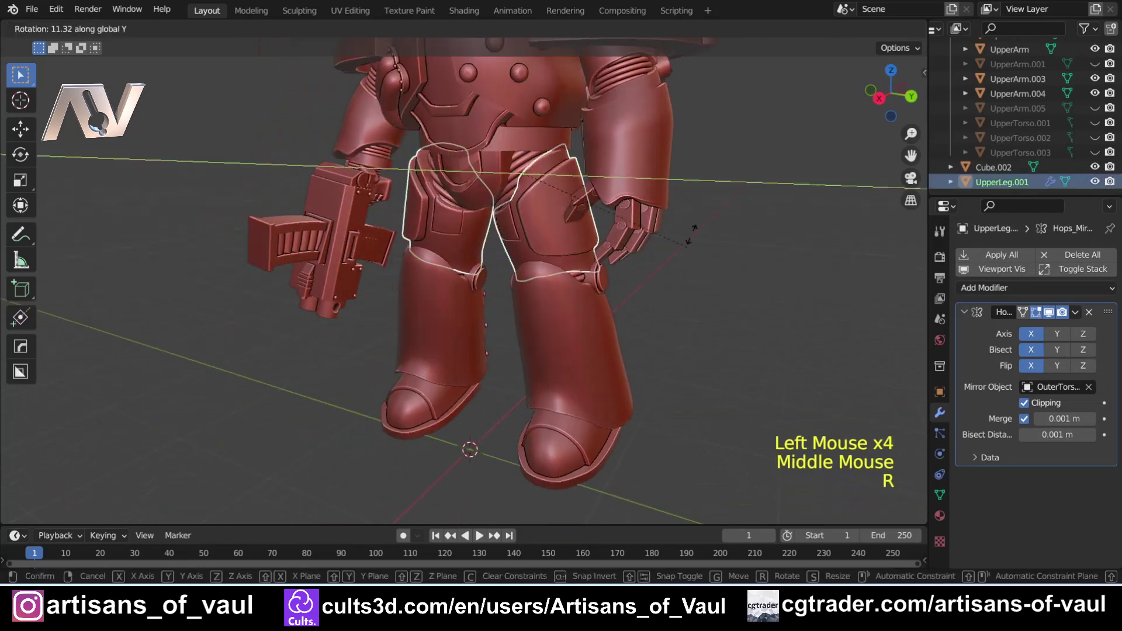
{"action": "left_click", "coordinate": [493, 243]}
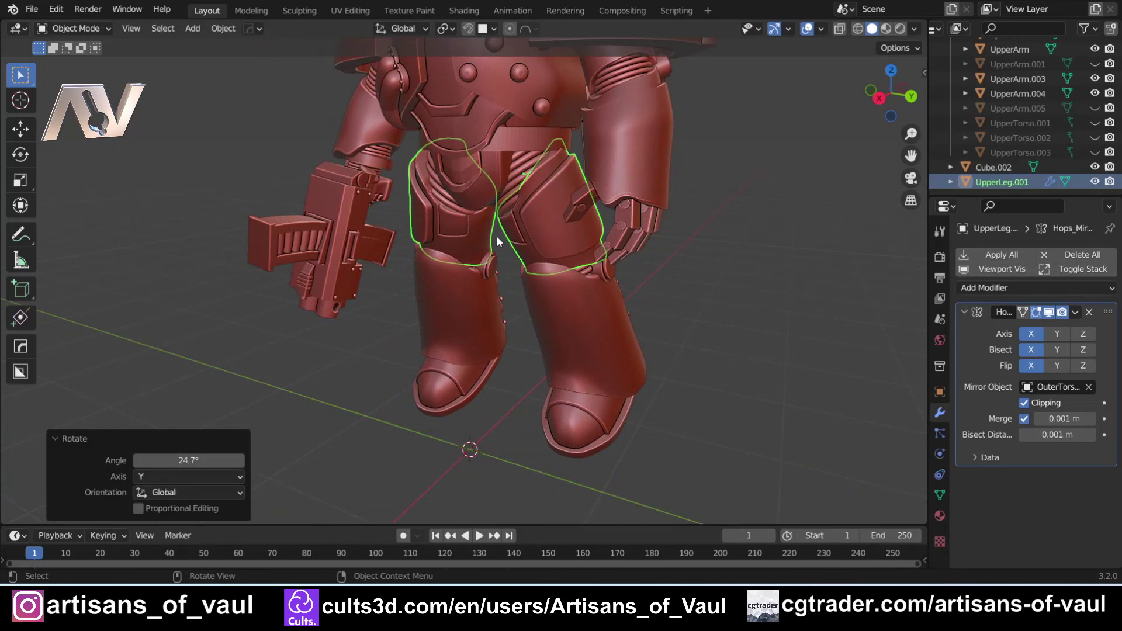
Check the swung legs from the front, and undo the upper leg's rotation.
{"action": "middle_click_drag", "start_coordinate": [496, 236], "coordinate": [492, 211]}
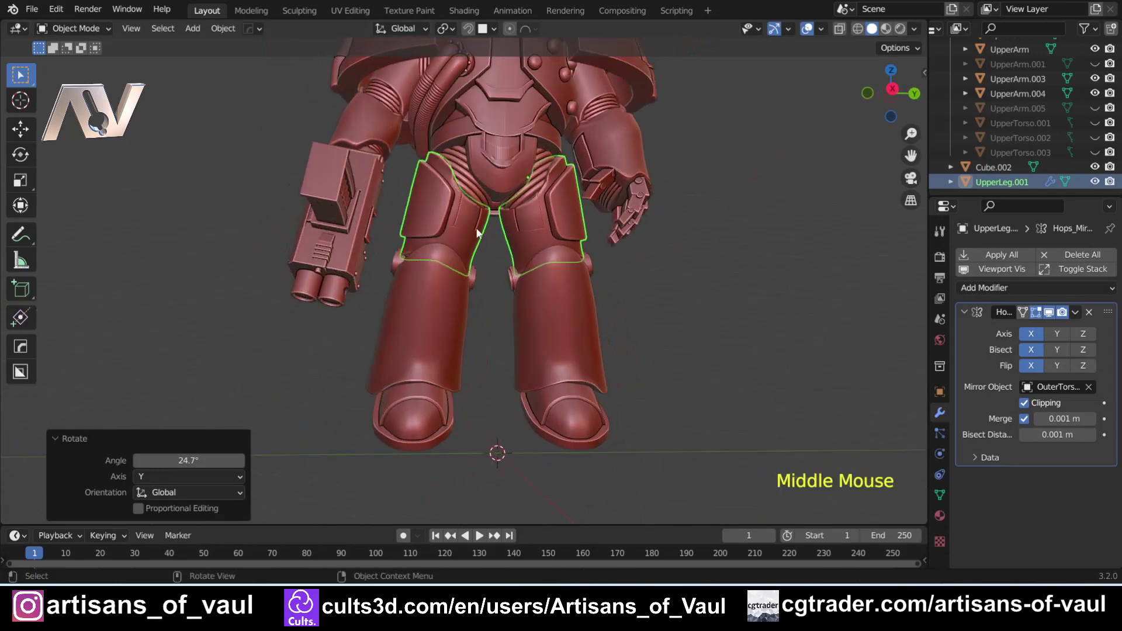
{"action": "key", "text": "ctrl+z"}
{"action": "middle_click_drag", "start_coordinate": [673, 260], "coordinate": [628, 322]}
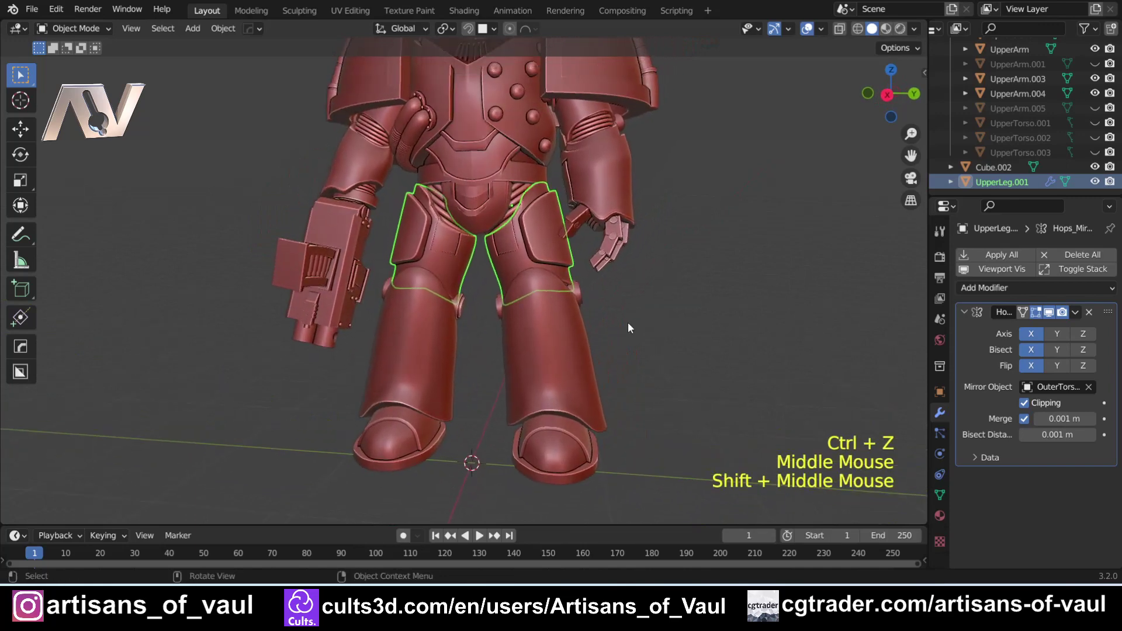
{"action": "key", "text": "ctrl+z"}
{"action": "triple_click", "coordinate": [476, 275]}
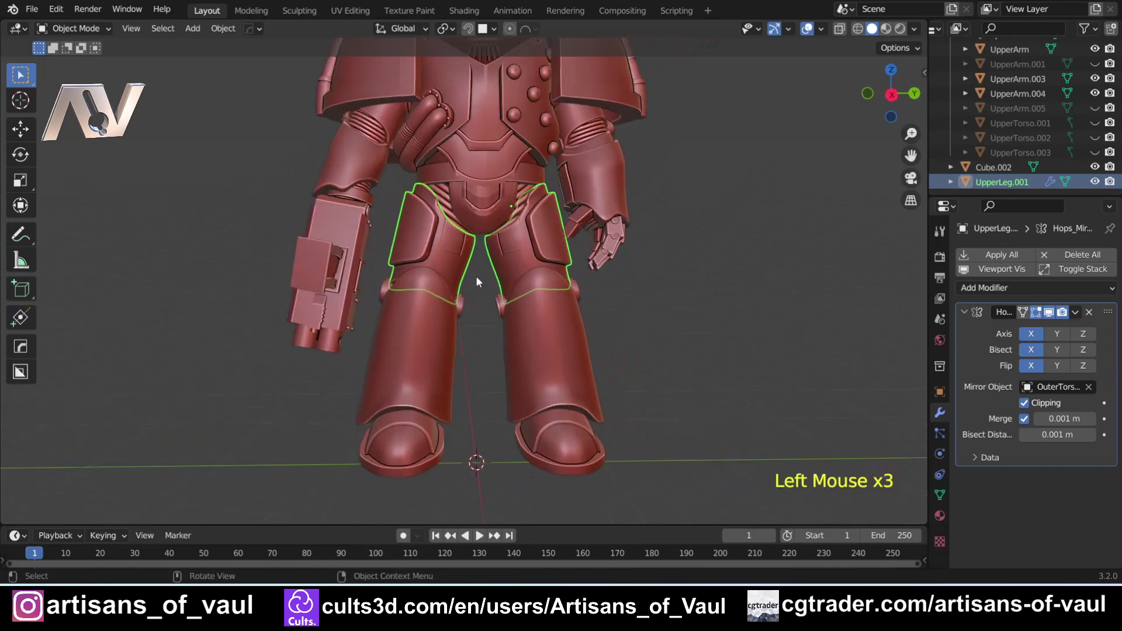
Apply the upper leg's modifiers, separate its mirrored half into its own object, and select each half to check the split.
{"action": "left_click", "coordinate": [996, 255]}
{"action": "key", "text": "Tab"}
{"action": "left_click", "coordinate": [529, 281]}
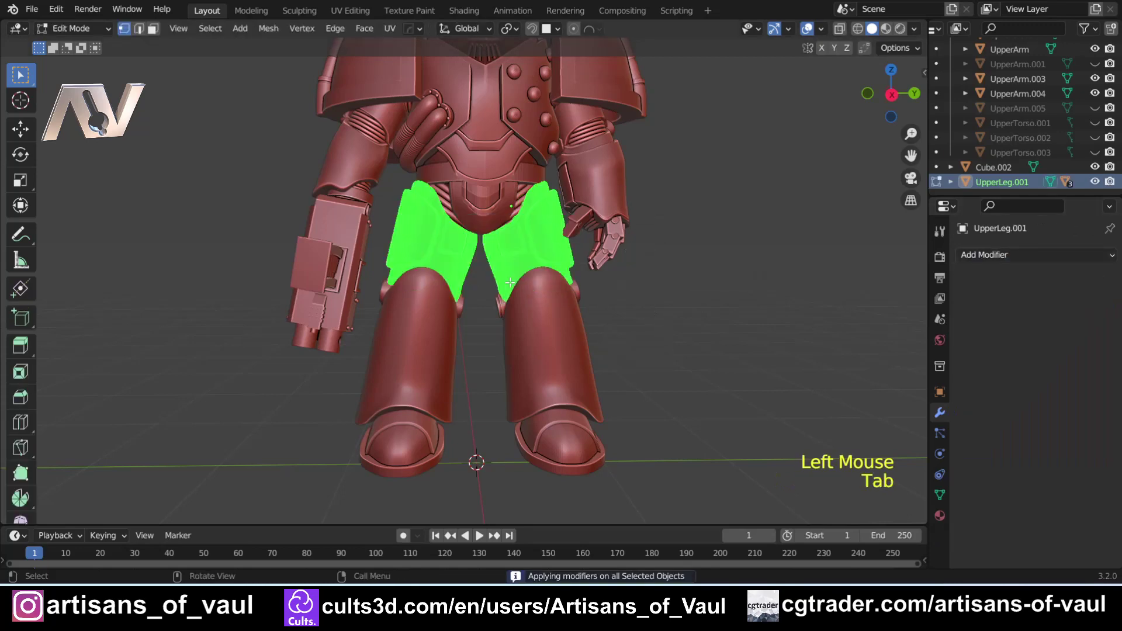
{"action": "key", "text": "p"}
{"action": "left_click", "coordinate": [510, 283]}
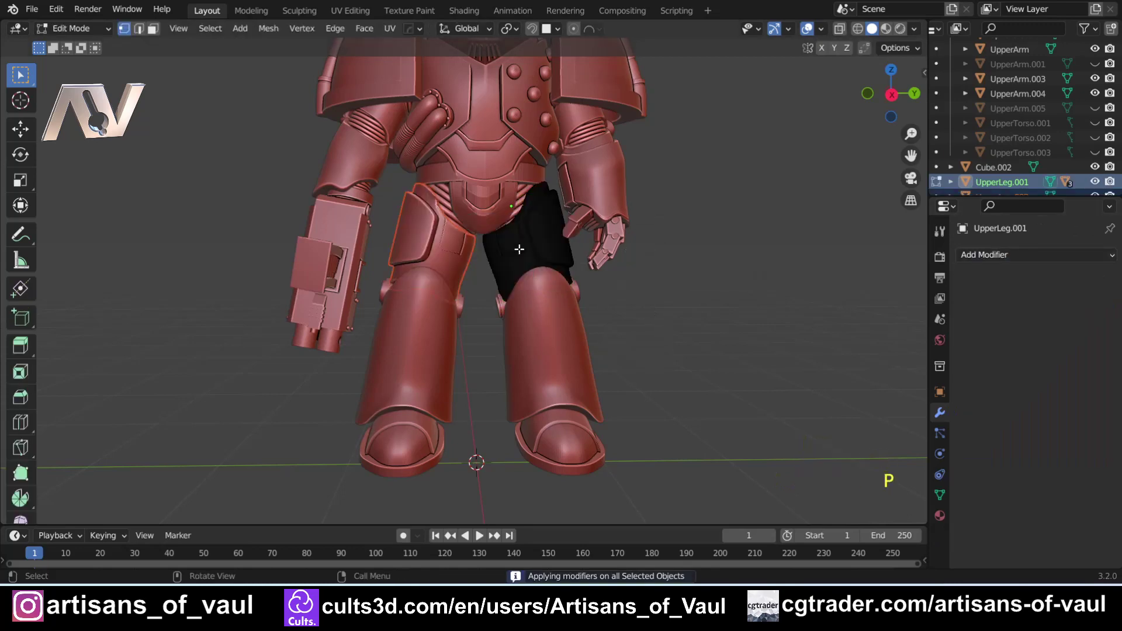
{"action": "key", "text": "Tab"}
{"action": "left_click", "coordinate": [516, 139]}
{"action": "left_click", "coordinate": [449, 233]}
{"action": "left_click", "coordinate": [440, 237]}
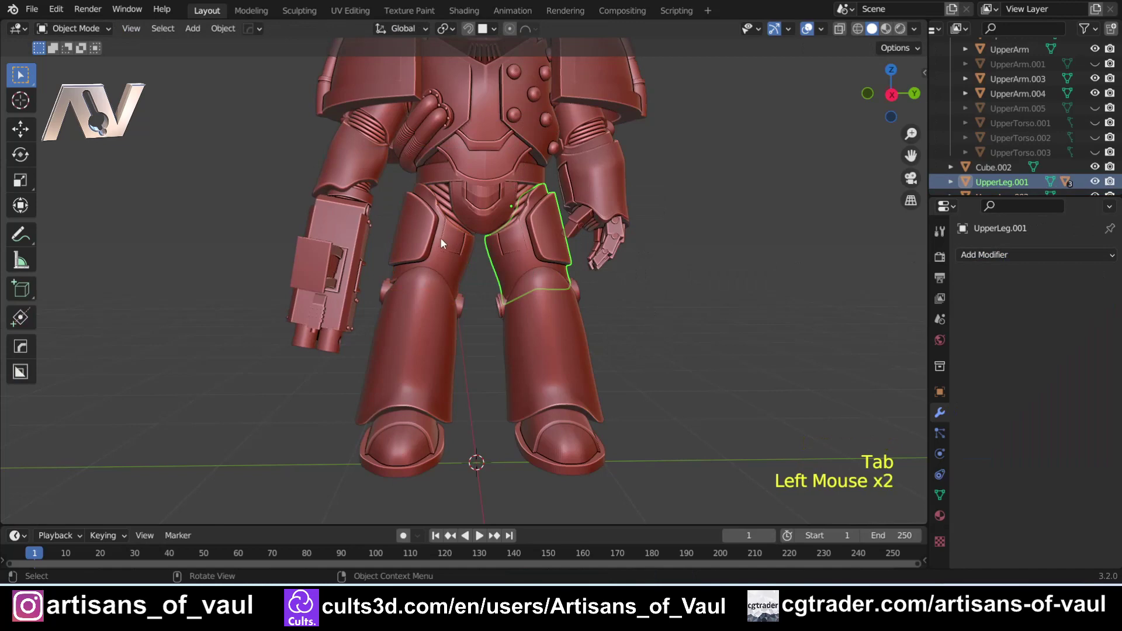
{"action": "middle_click_drag", "start_coordinate": [454, 233], "coordinate": [516, 203]}
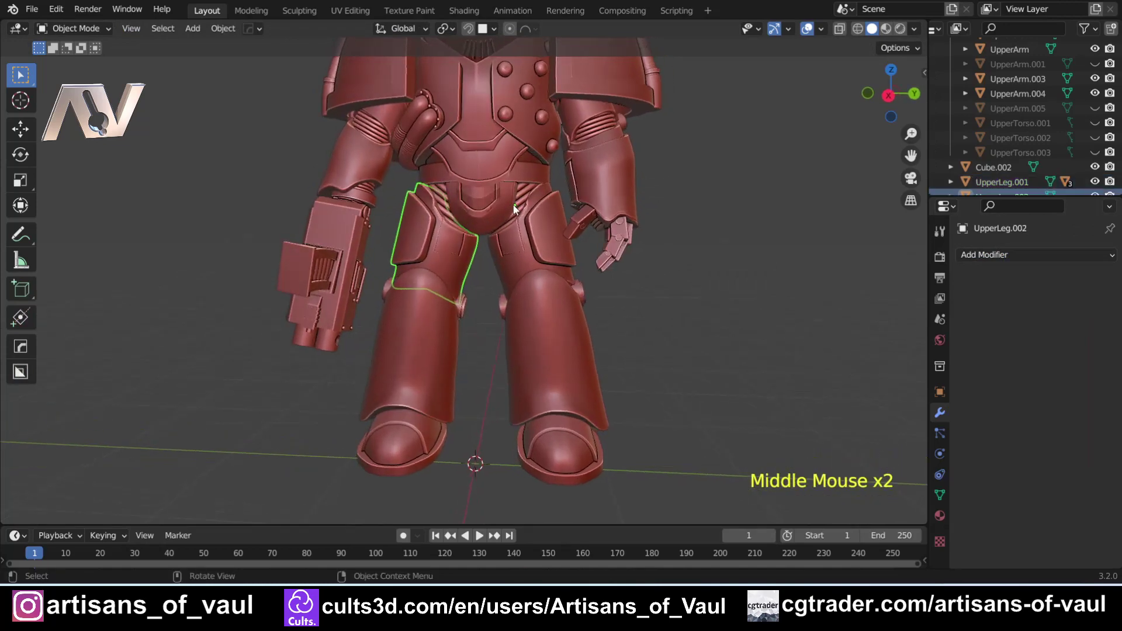
{"action": "left_click", "coordinate": [523, 199]}
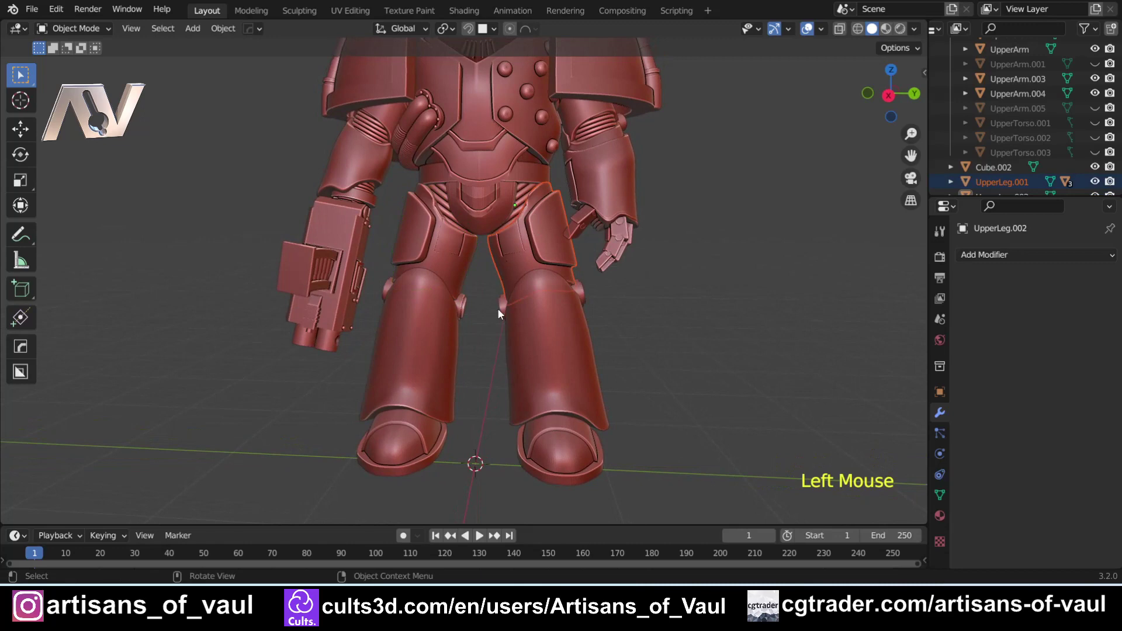
Undo the separation, the applied modifiers and the leg mirroring, back to the figure's single leg.
{"action": "key", "text": "ctrl+z"}
{"action": "key", "text": "ctrl+z"}
{"action": "key", "text": "ctrl+z"}
{"action": "key", "text": "ctrl+z"}
{"action": "key", "text": "ctrl+z"}
{"action": "key", "text": "ctrl+z"}
{"action": "key", "text": "ctrl+z"}
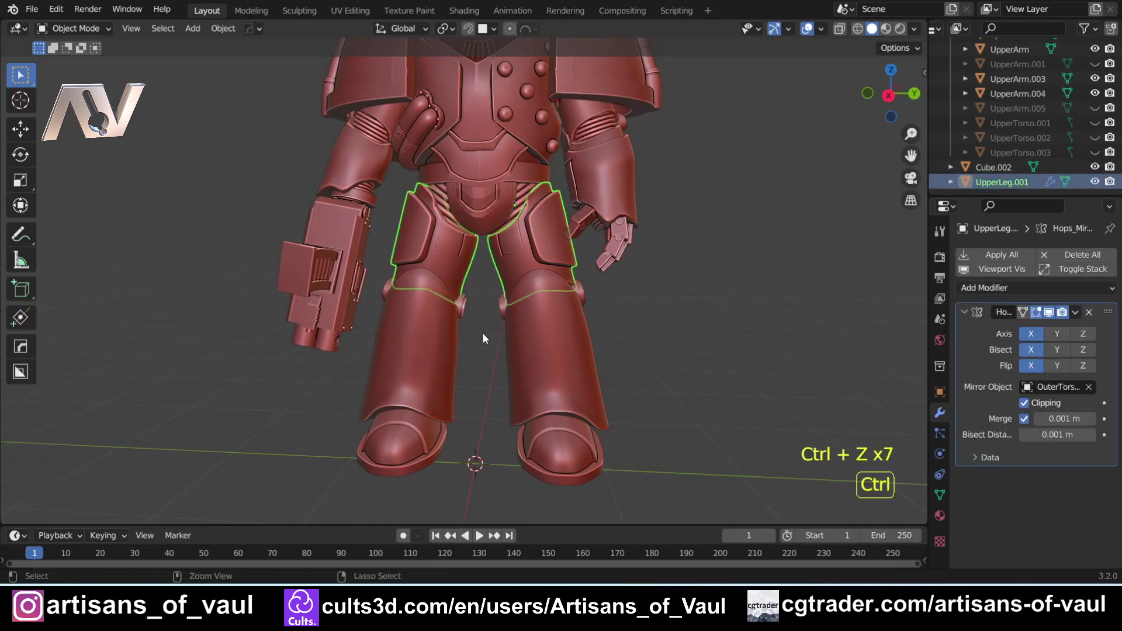
{"action": "key", "text": "ctrl+z"}
{"action": "key", "text": "ctrl+z"}
{"action": "key", "text": "ctrl+z"}
{"action": "key", "text": "ctrl+z"}
{"action": "key", "text": "ctrl+z"}
{"action": "key", "text": "ctrl+z"}
{"action": "key", "text": "ctrl+z"}
{"action": "key", "text": "ctrl+z"}
{"action": "key", "text": "ctrl+z"}
{"action": "key", "text": "ctrl+z"}
{"action": "key", "text": "ctrl+z"}
{"action": "key", "text": "ctrl+z"}
{"action": "key", "text": "ctrl+z"}
{"action": "key", "text": "ctrl+z"}
{"action": "key", "text": "ctrl+z"}
{"action": "key", "text": "ctrl+z"}
{"action": "key", "text": "ctrl+z"}
{"action": "key", "text": "ctrl+z"}
{"action": "key", "text": "ctrl+z"}
{"action": "key", "text": "ctrl+z"}
{"action": "left_click", "coordinate": [638, 326]}
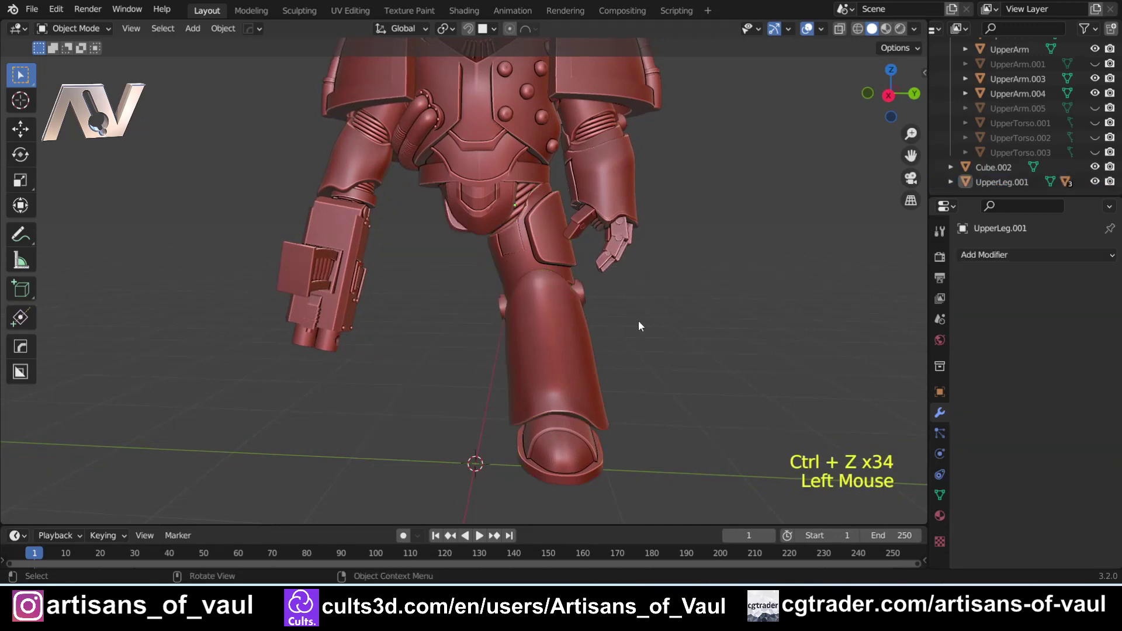
Duplicate the upper leg in an orthographic front view of the figure, moving the copy about -0.94 m along Y.
{"action": "left_click", "coordinate": [523, 243]}
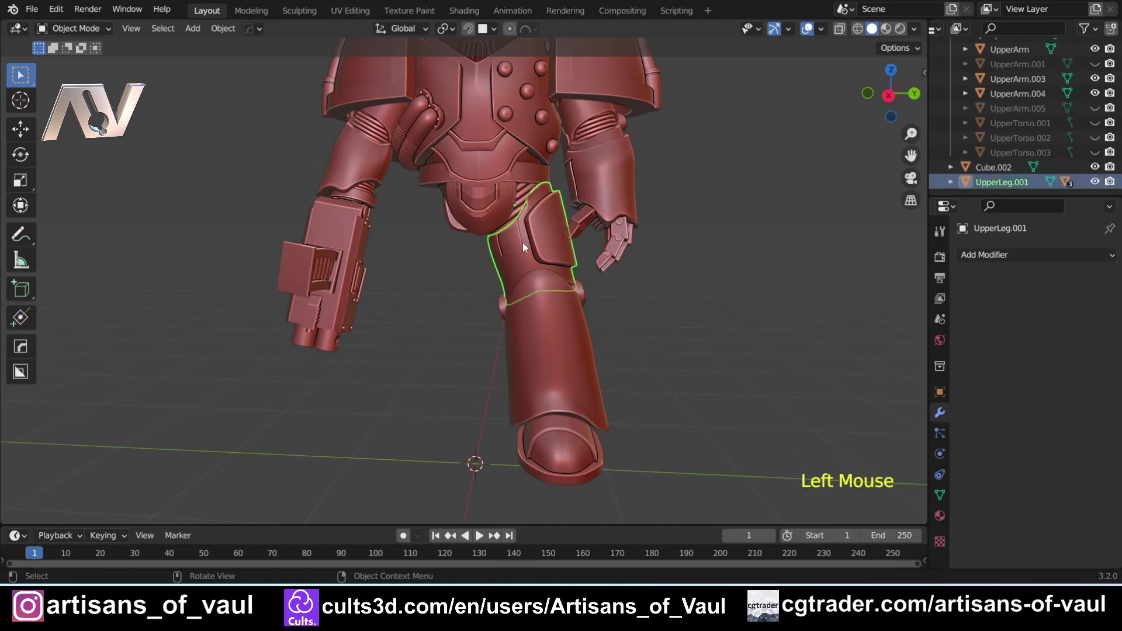
{"action": "left_click", "coordinate": [888, 95]}
{"action": "middle_click_drag", "start_coordinate": [777, 163], "coordinate": [658, 289], "text": "shift"}
{"action": "key", "text": "shift+d"}
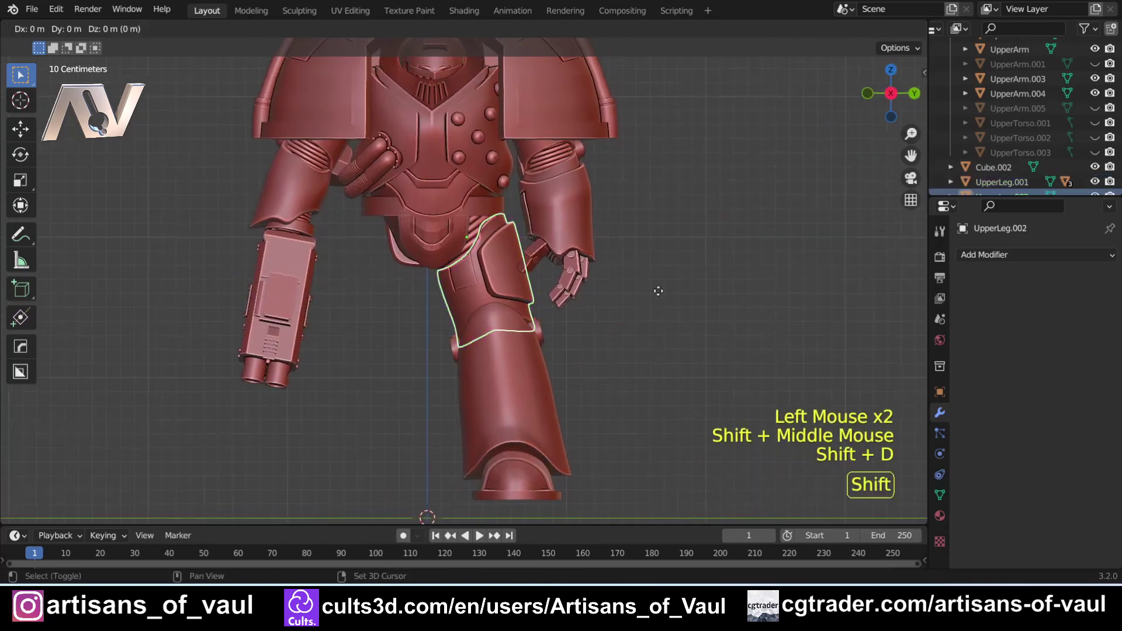
{"action": "key", "text": "y"}
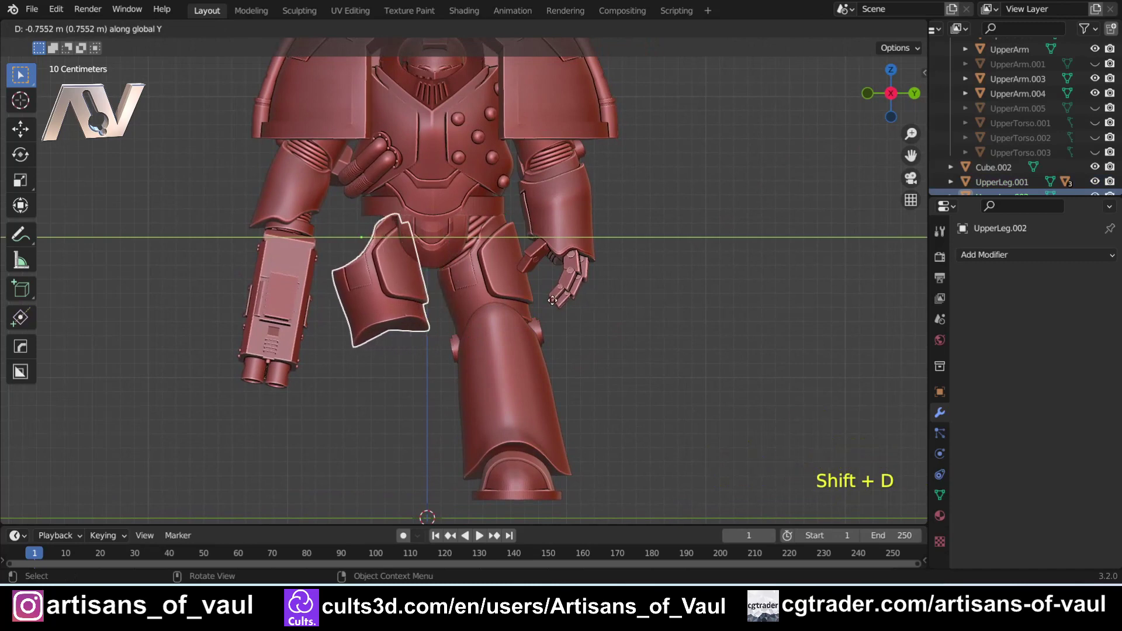
{"action": "left_click", "coordinate": [635, 301]}
Flip the duplicated upper leg by scaling it -1 along the global Y axis.
{"action": "key", "text": "s"}
{"action": "key", "text": "y"}
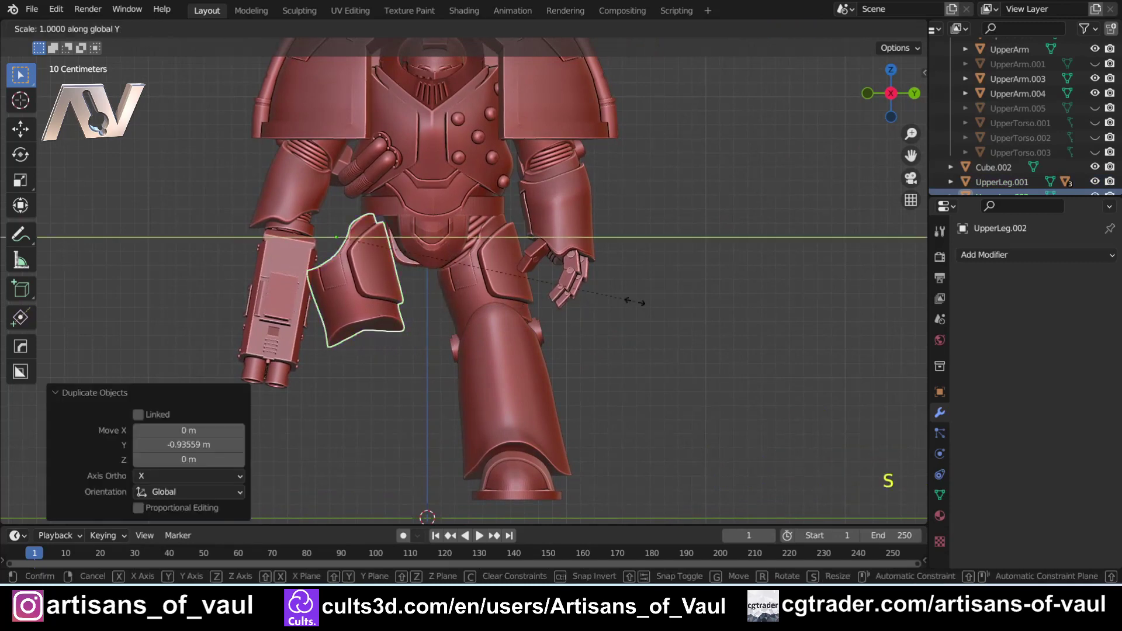
{"action": "type", "text": "-1"}
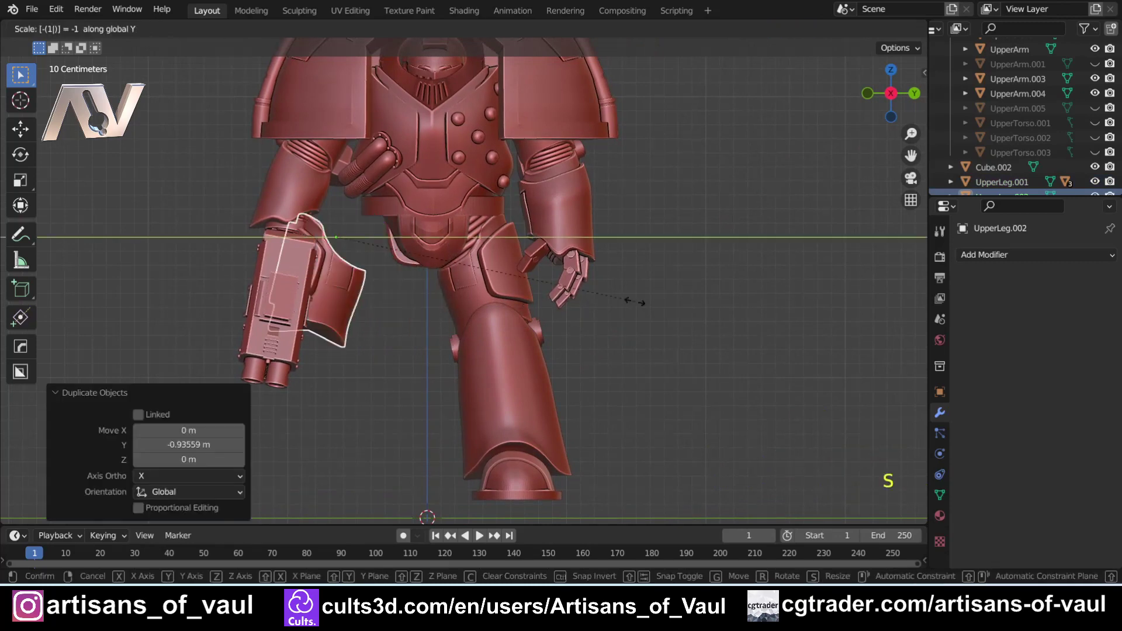
{"action": "key", "text": "Return"}
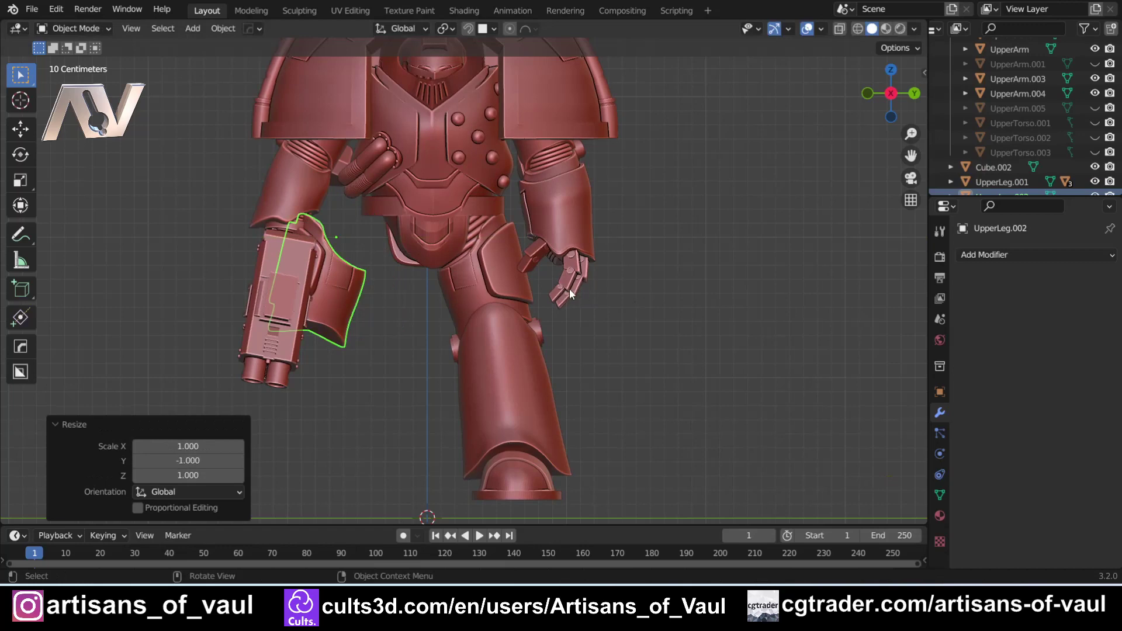
Move the flipped upper leg about 0.46 m along Y into place beneath the torso, and deselect it.
{"action": "key", "text": "g"}
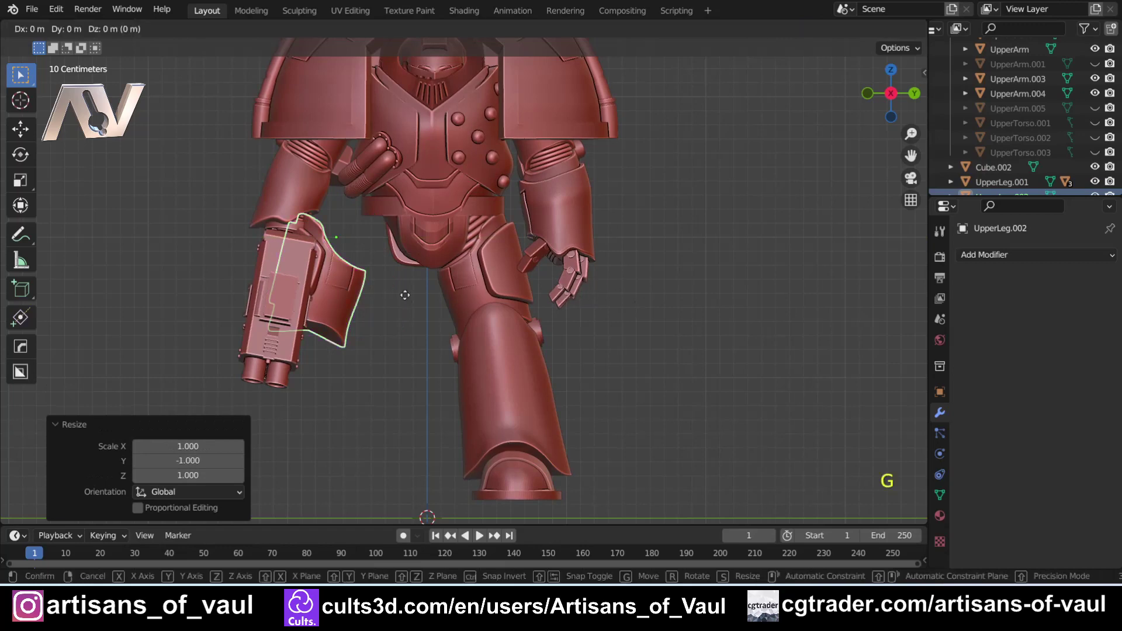
{"action": "key", "text": "y"}
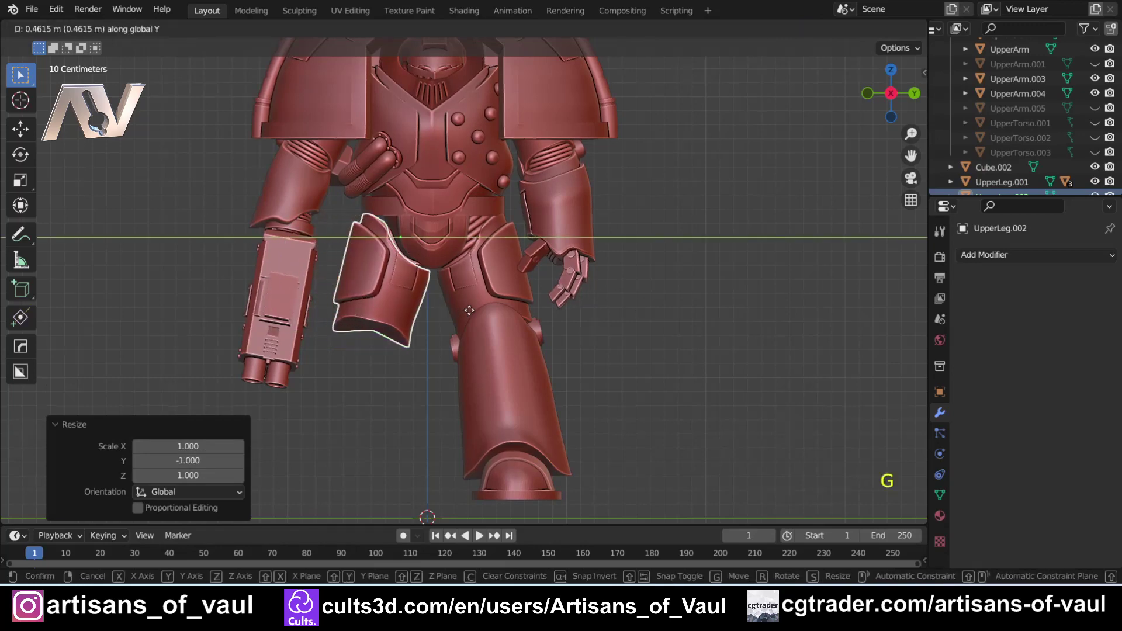
{"action": "left_click", "coordinate": [468, 310]}
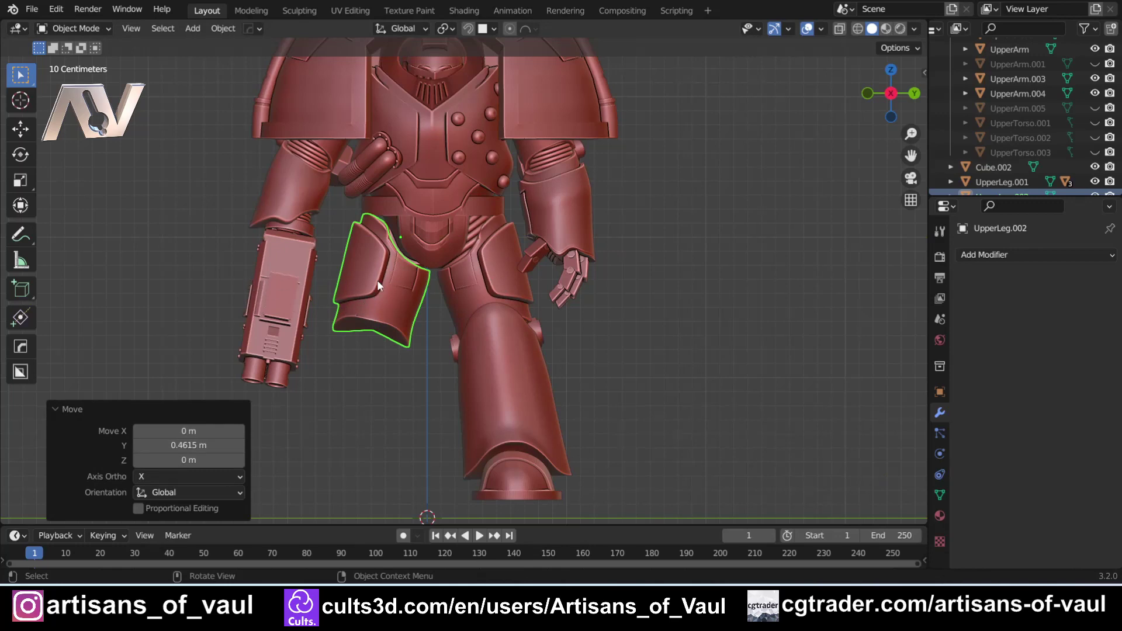
{"action": "left_click", "coordinate": [407, 392]}
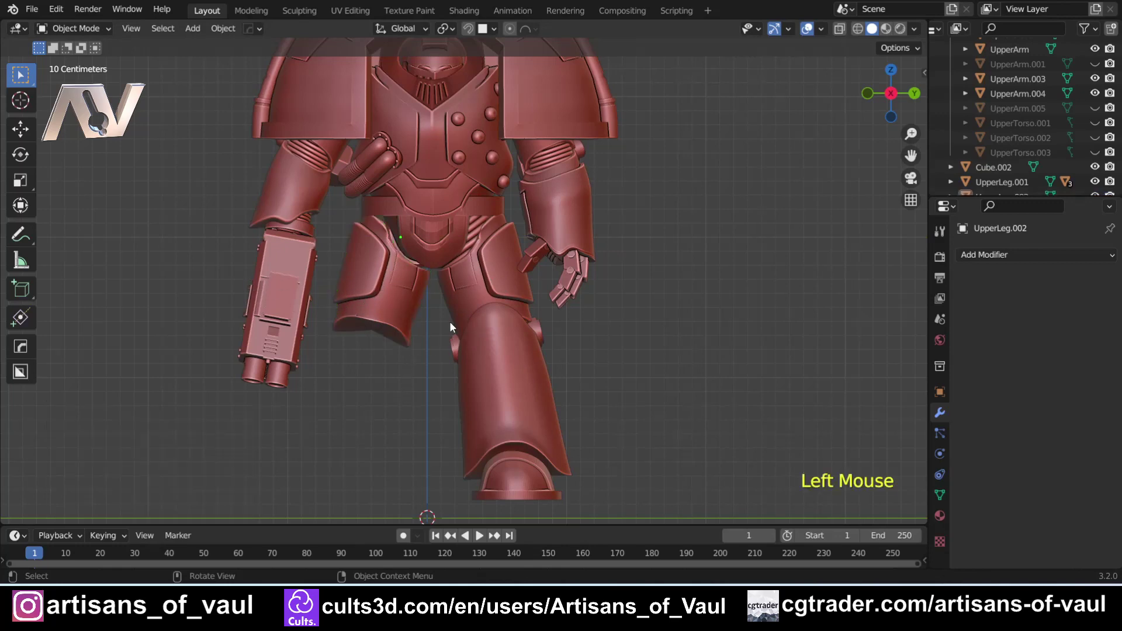
Copy the foot, lower leg, knee joint and hip detail from the complete leg onto the flipped upper leg with Align Relative.
{"action": "left_click", "coordinate": [523, 493]}
{"action": "left_click", "coordinate": [509, 403], "text": "shift"}
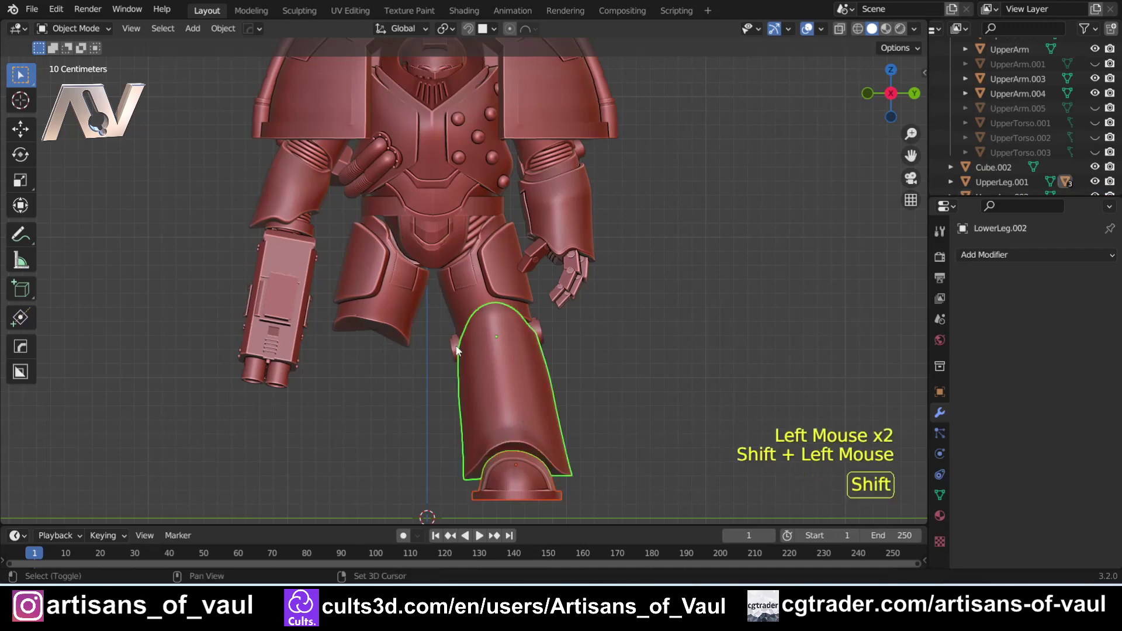
{"action": "left_click", "coordinate": [458, 351], "text": "shift"}
{"action": "left_click", "coordinate": [455, 342], "text": "shift"}
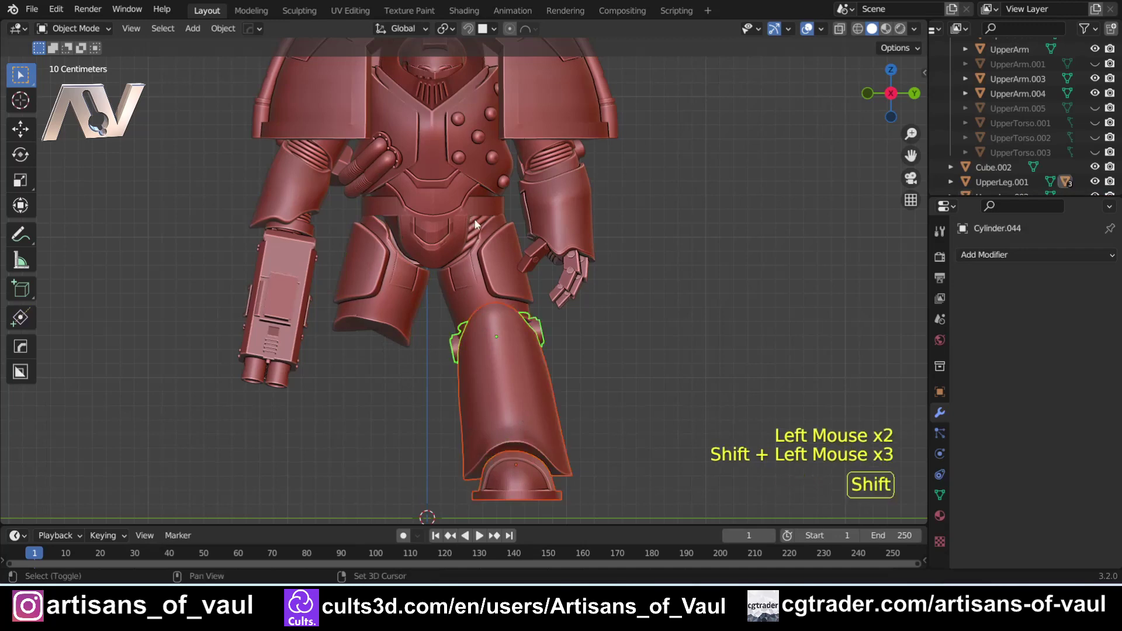
{"action": "left_click", "coordinate": [470, 228], "text": "shift"}
{"action": "left_click", "coordinate": [462, 268], "text": "shift"}
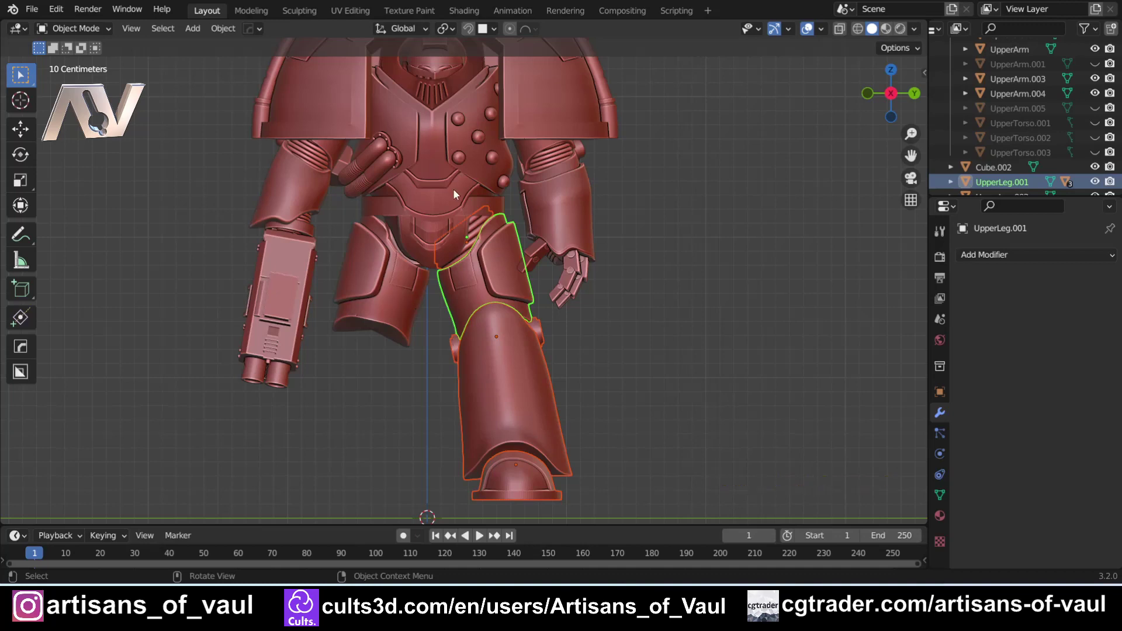
{"action": "right_click", "coordinate": [494, 275]}
{"action": "mouse_move", "coordinate": [494, 276]}
{"action": "left_click", "coordinate": [556, 266]}
{"action": "left_click", "coordinate": [368, 291]}
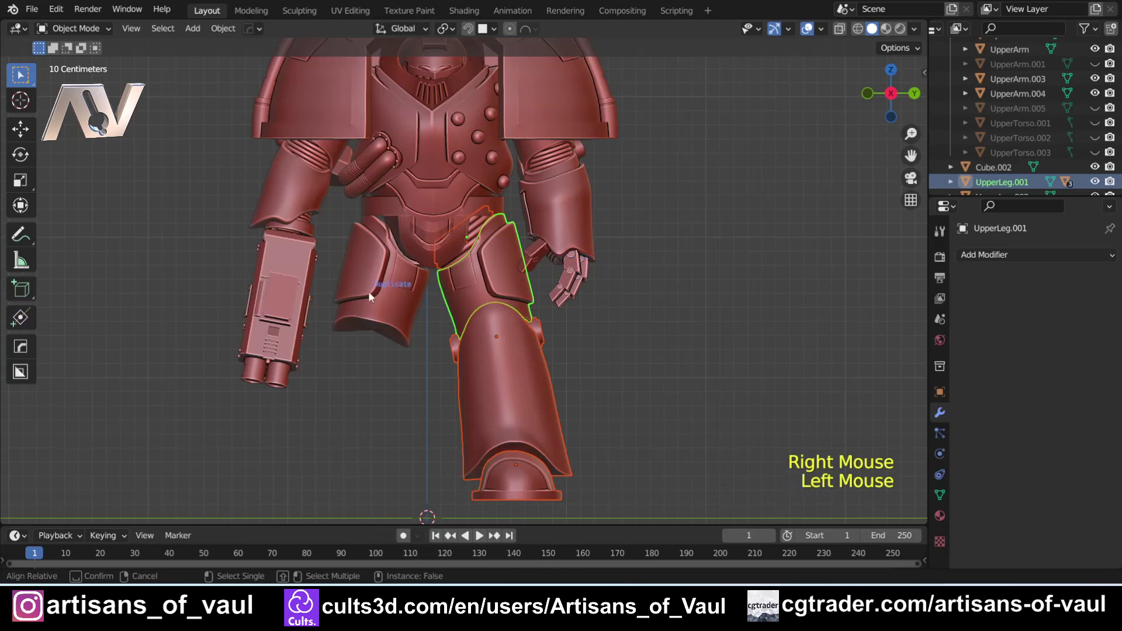
{"action": "left_click", "coordinate": [659, 320]}
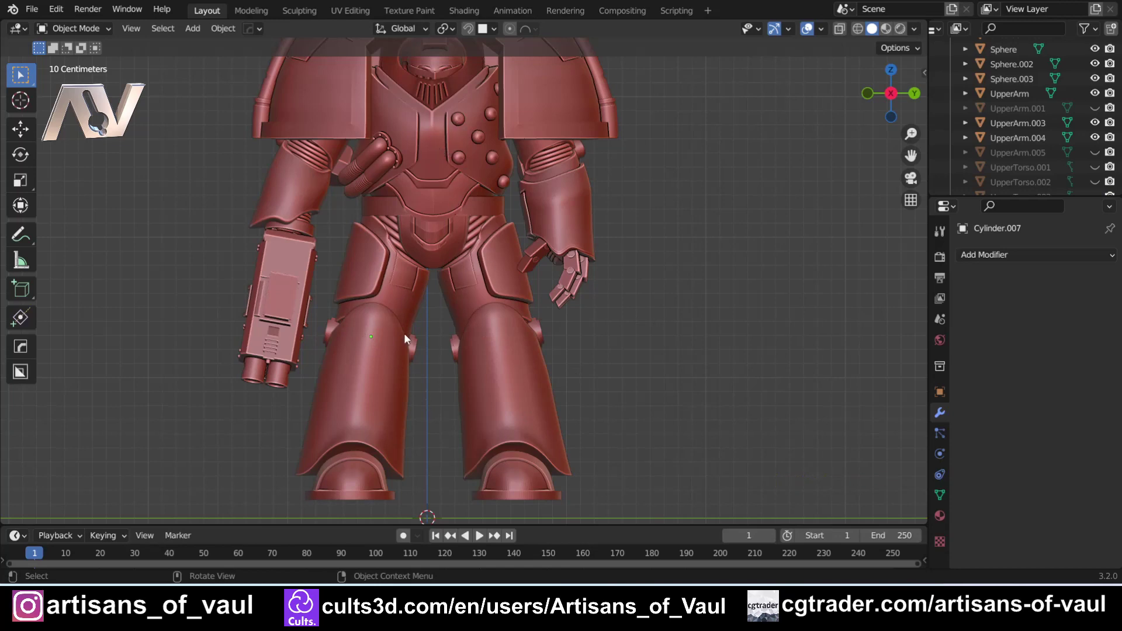
Examine the copied leg in an angled view, selecting its upper leg, lower leg and foot pieces individually.
{"action": "scroll", "coordinate": [415, 329], "scroll_direction": "up", "scroll_amount": 2}
{"action": "middle_click_drag", "start_coordinate": [415, 328], "coordinate": [395, 334]}
{"action": "left_click", "coordinate": [401, 287]}
{"action": "left_click", "coordinate": [401, 379]}
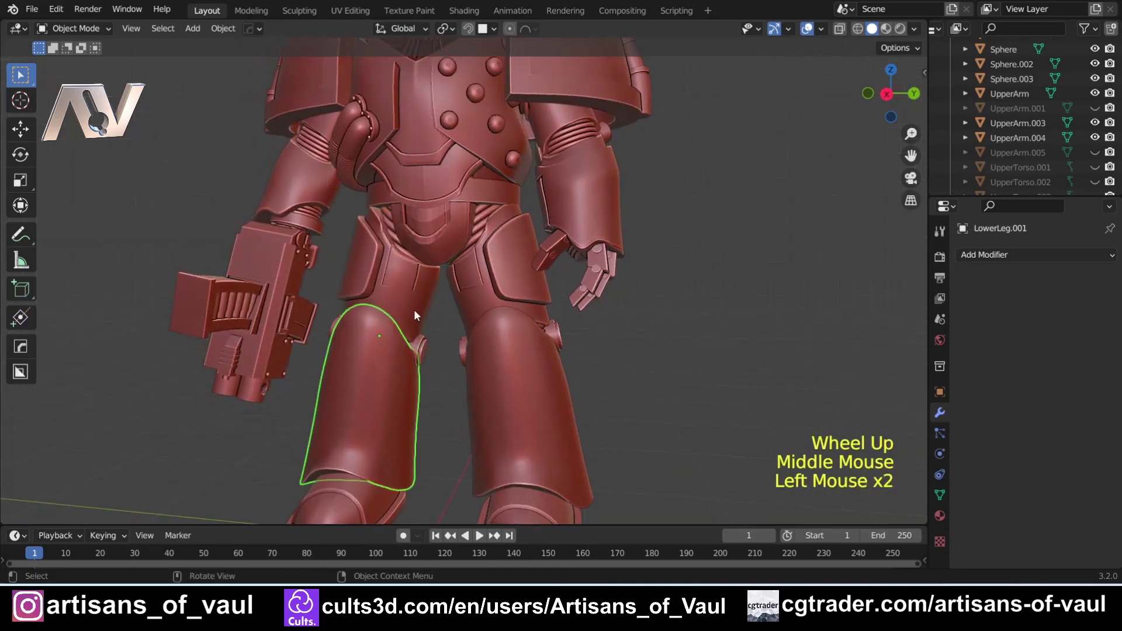
{"action": "left_click", "coordinate": [380, 451]}
{"action": "left_click", "coordinate": [383, 423]}
{"action": "left_click", "coordinate": [389, 351]}
Rotate the flipped upper leg 18.4° around the global Y axis, swinging the whole copied leg backward.
{"action": "left_click", "coordinate": [394, 306]}
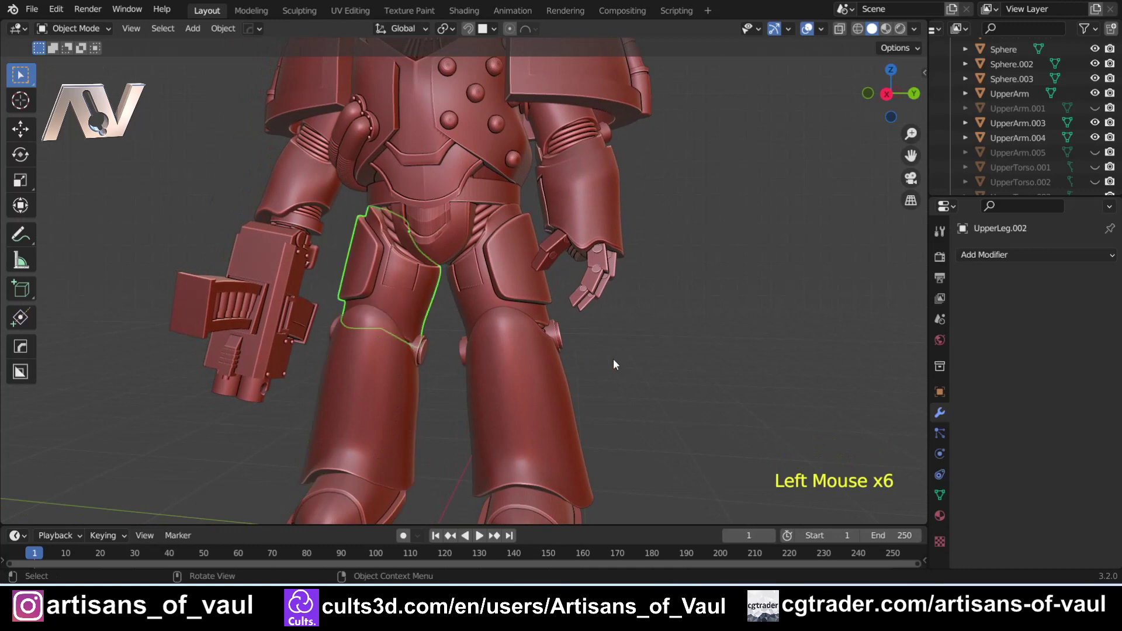
{"action": "key", "text": "r"}
{"action": "key", "text": "y"}
{"action": "left_click", "coordinate": [421, 381]}
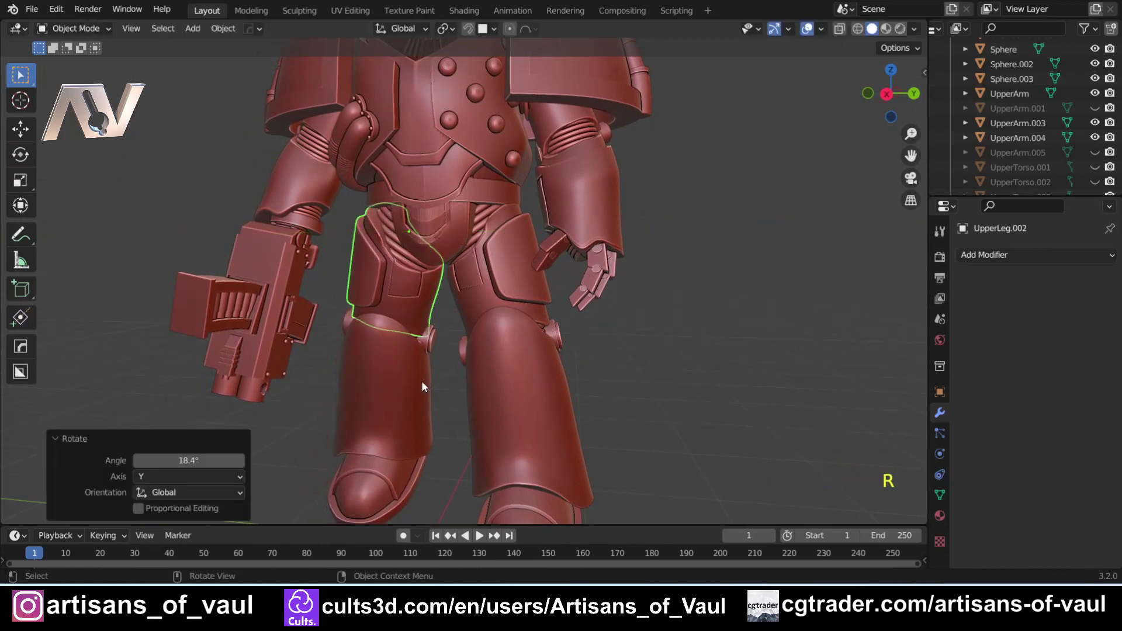
Rotate the copied lower leg around the global Y axis to bend it backward at the knee.
{"action": "left_click", "coordinate": [415, 350]}
{"action": "key", "text": "r"}
{"action": "key", "text": "y"}
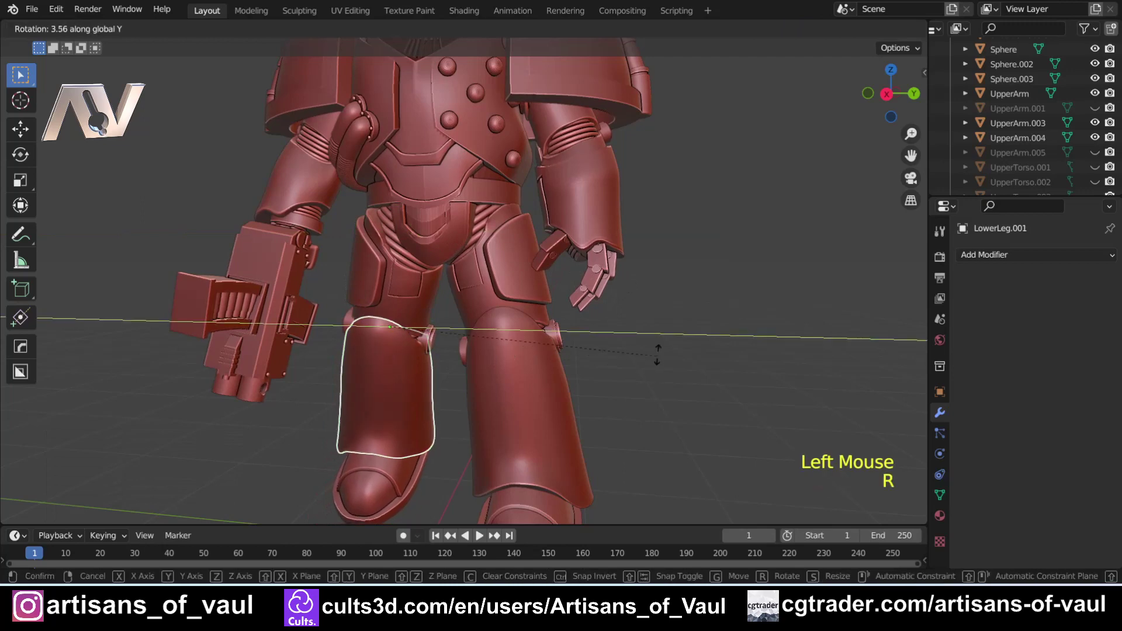
{"action": "left_click", "coordinate": [655, 268]}
Rotate the copied leg's foot -8.47° around the global Y axis.
{"action": "left_click", "coordinate": [381, 450]}
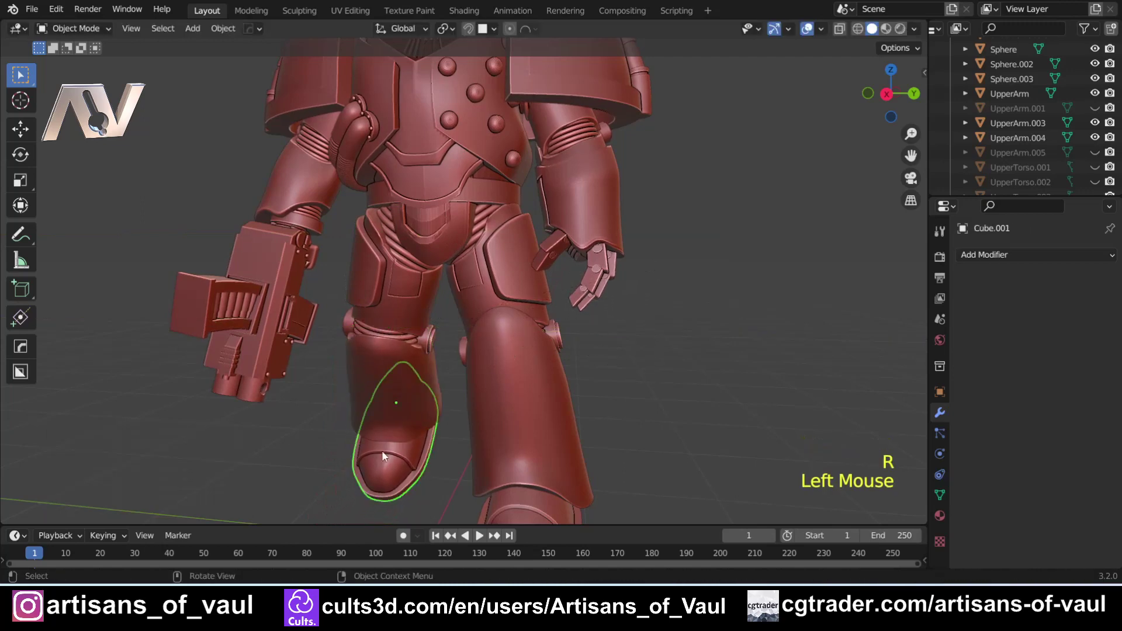
{"action": "key", "text": "r"}
{"action": "key", "text": "y"}
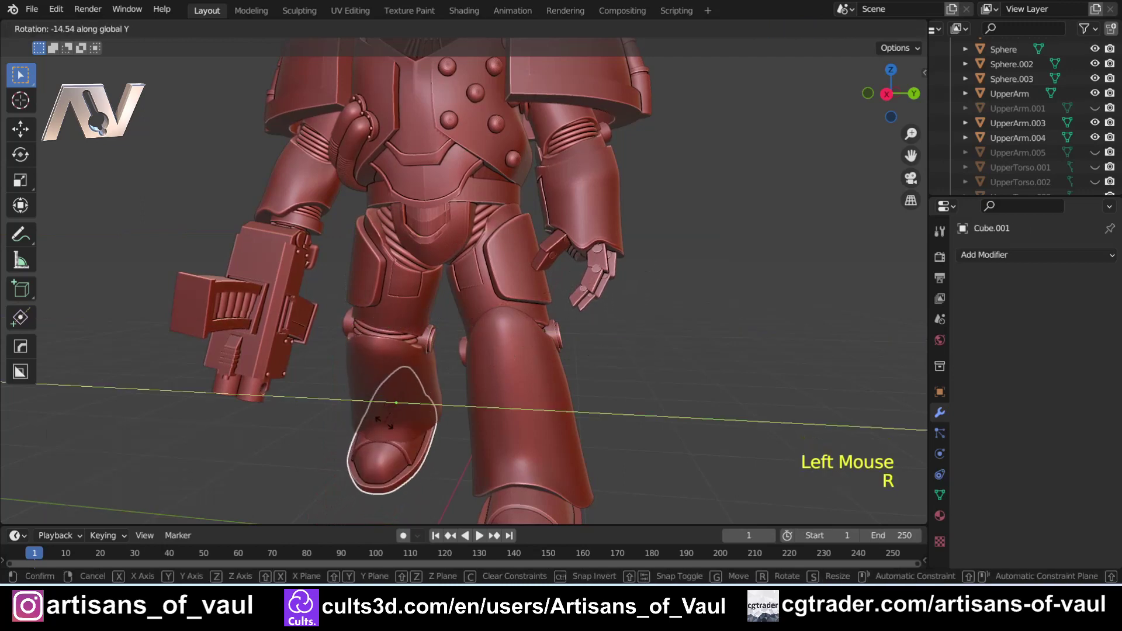
{"action": "left_click", "coordinate": [384, 426]}
Examine the whole figure's new leg pose from the front and from an angle, and deselect the foot.
{"action": "scroll", "coordinate": [394, 422], "scroll_direction": "down", "scroll_amount": 2}
{"action": "middle_click_drag", "start_coordinate": [395, 422], "coordinate": [427, 322]}
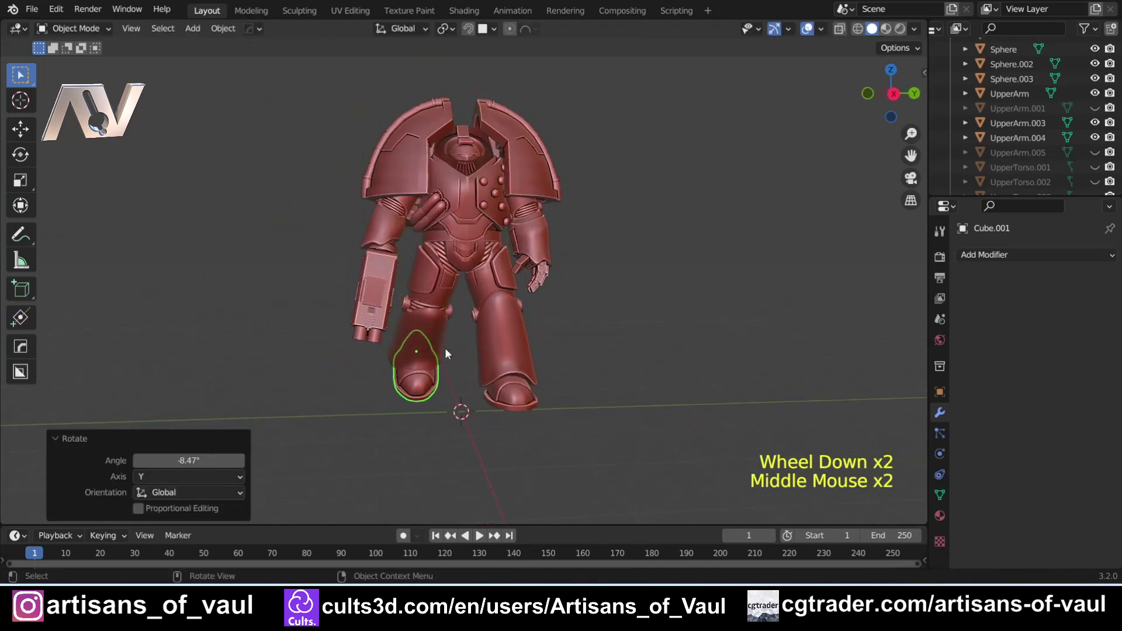
{"action": "scroll", "coordinate": [445, 353], "scroll_direction": "up", "scroll_amount": 3}
{"action": "middle_click_drag", "start_coordinate": [489, 383], "coordinate": [463, 382]}
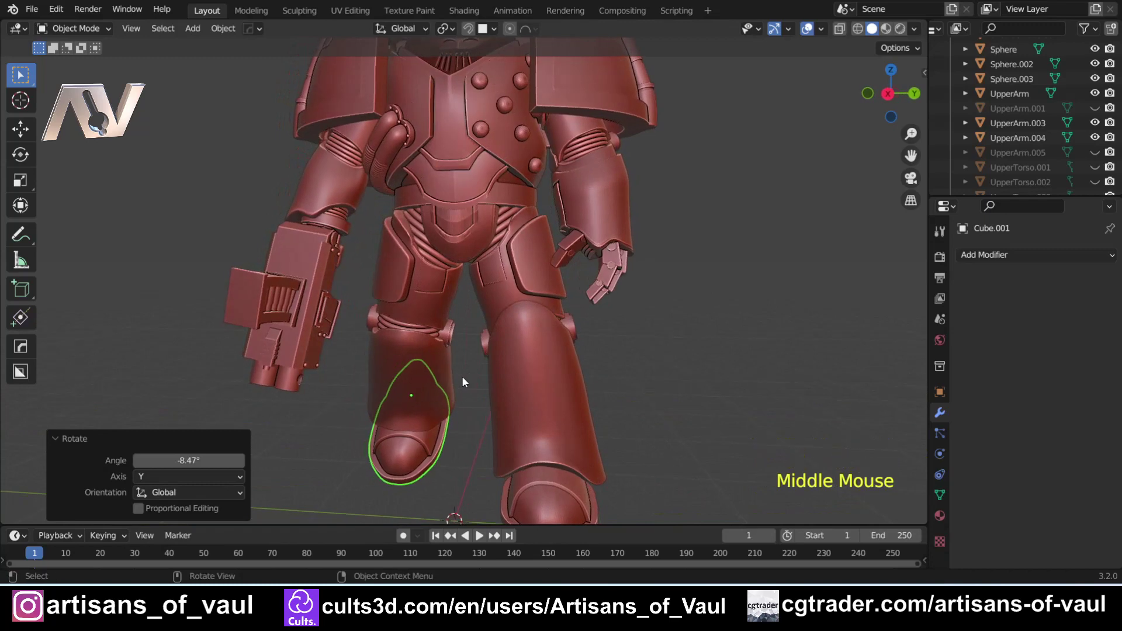
{"action": "scroll", "coordinate": [483, 257], "scroll_direction": "down", "scroll_amount": 1}
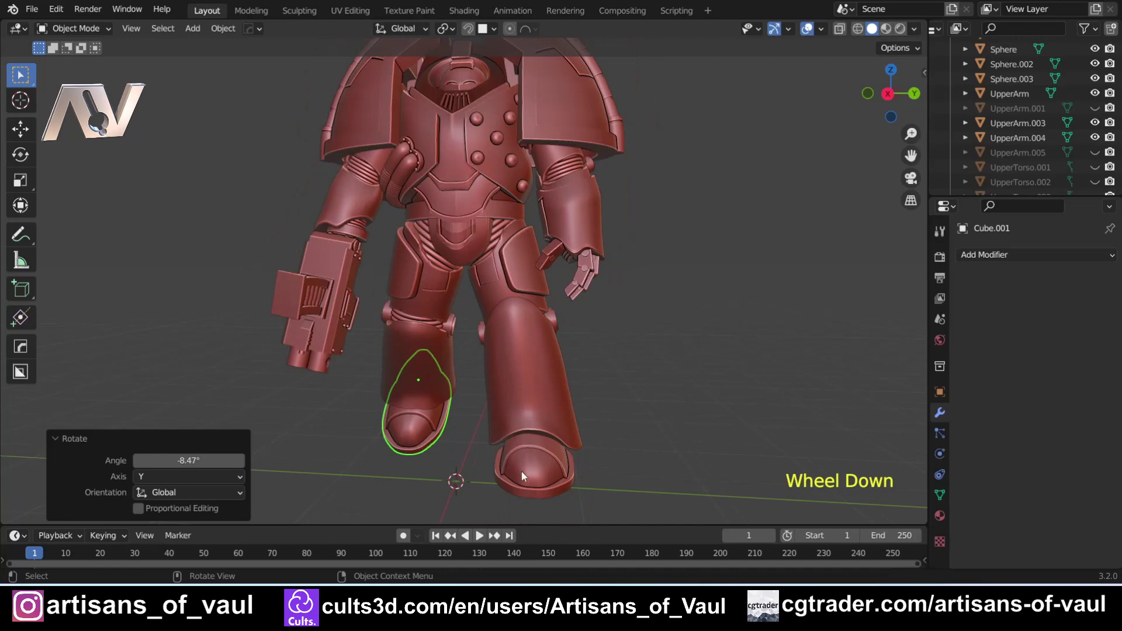
{"action": "scroll", "coordinate": [527, 465], "scroll_direction": "down", "scroll_amount": 1}
{"action": "middle_click_drag", "start_coordinate": [527, 466], "coordinate": [555, 447], "text": "shift"}
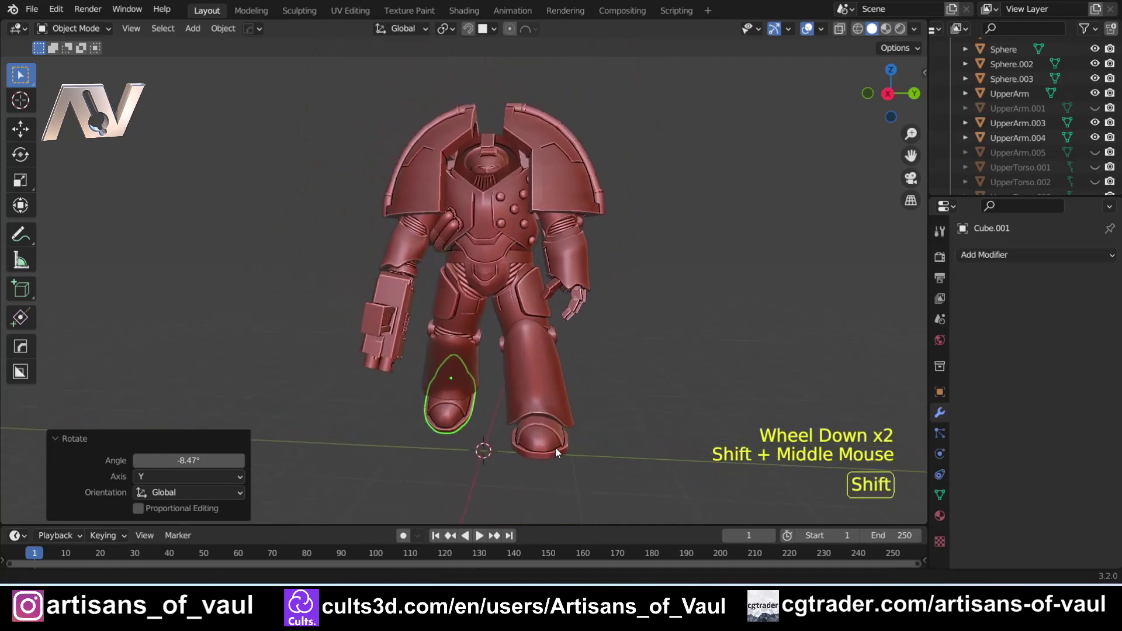
{"action": "left_click", "coordinate": [521, 500]}
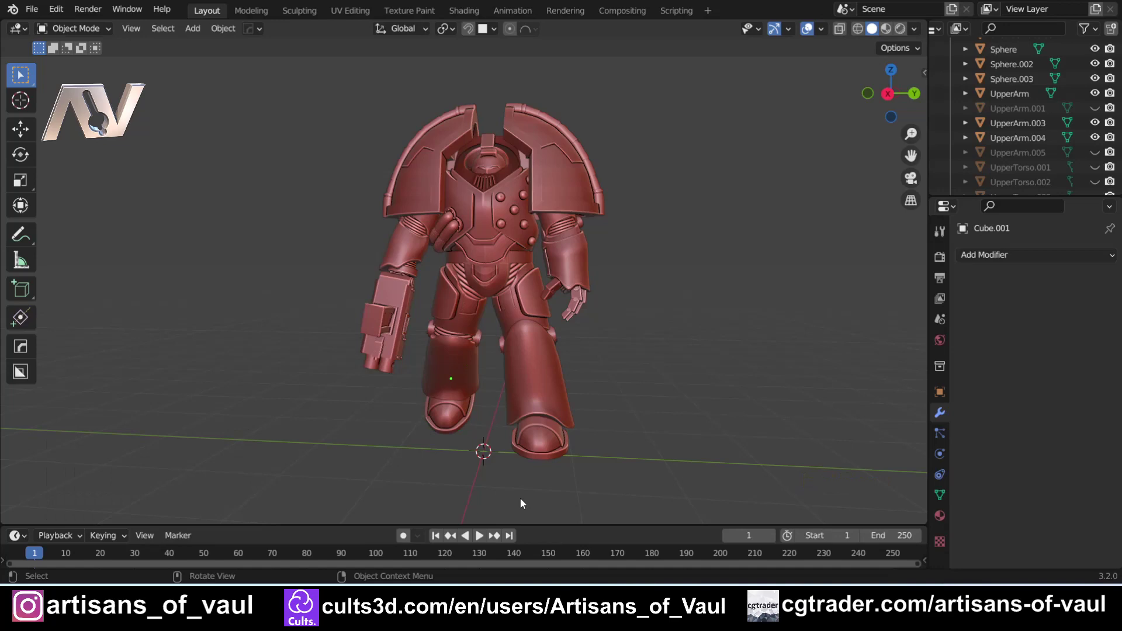